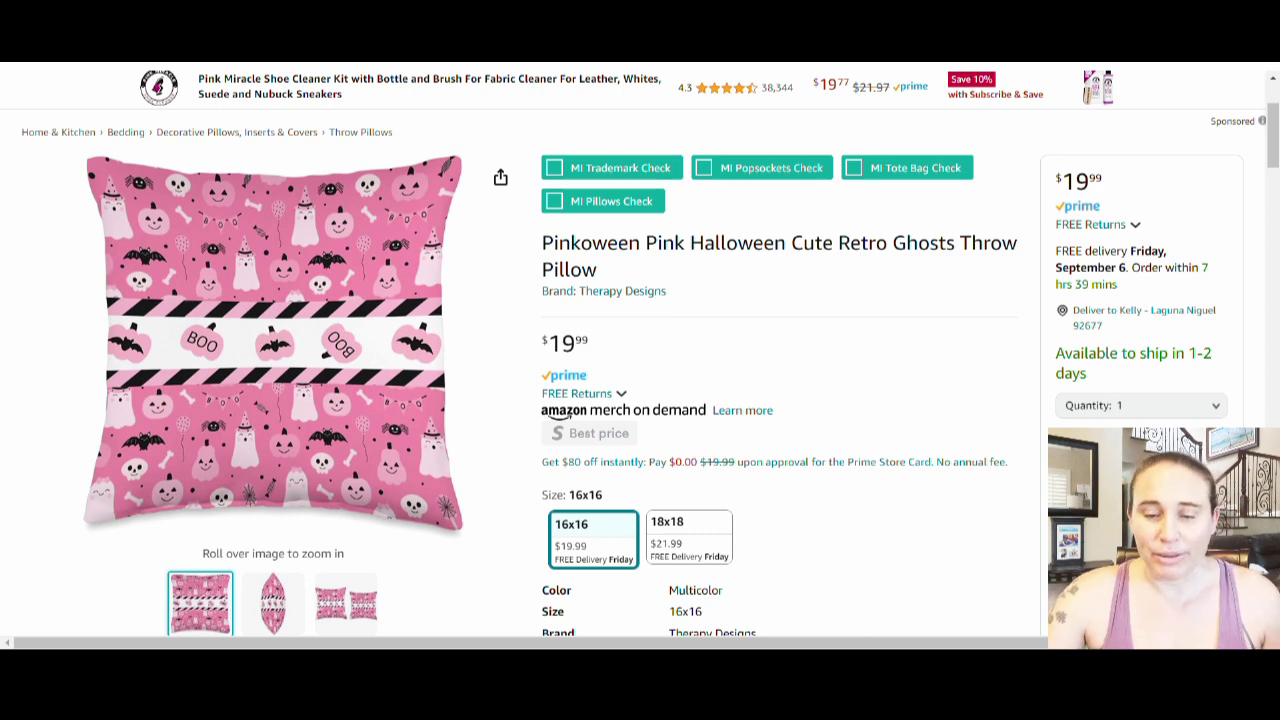
# Switch to Creative Fabrica and browse the filtered 'patterns' results for Patterns, Backgrounds and Print On Demand
pyautogui.hotkey('ctrl', 'Tab')
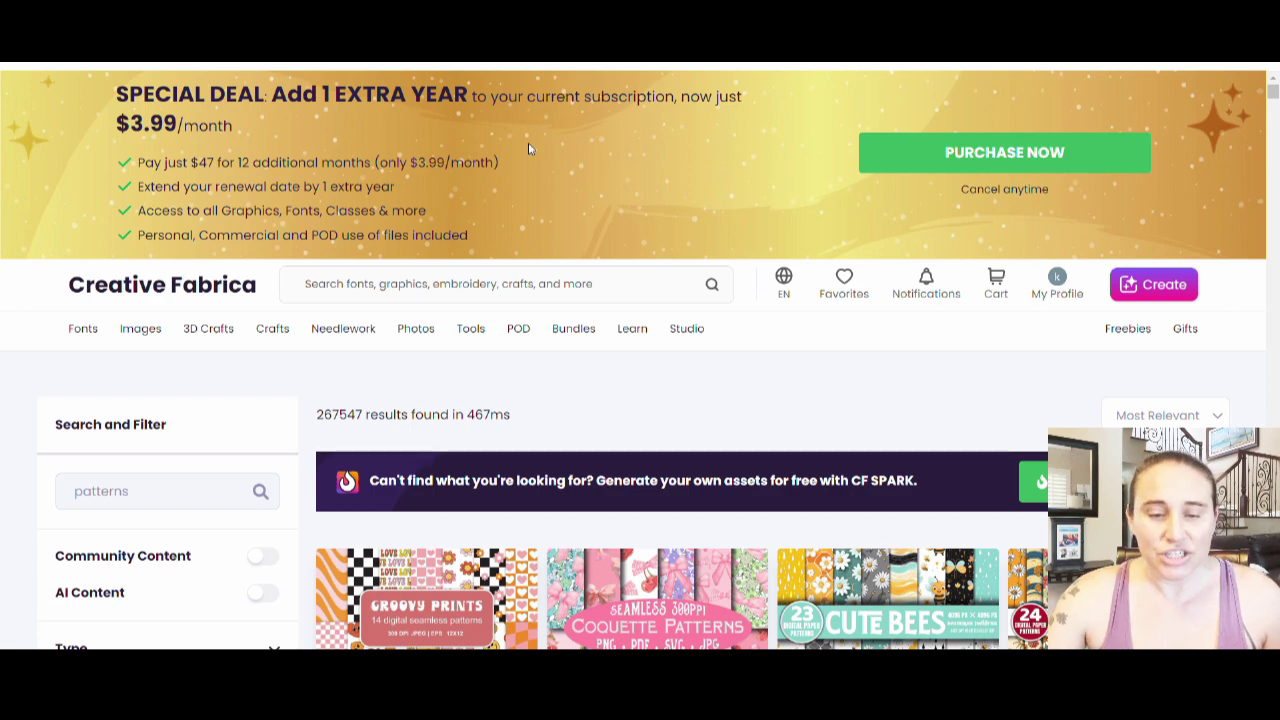
pyautogui.scroll(-3, 598, 177)
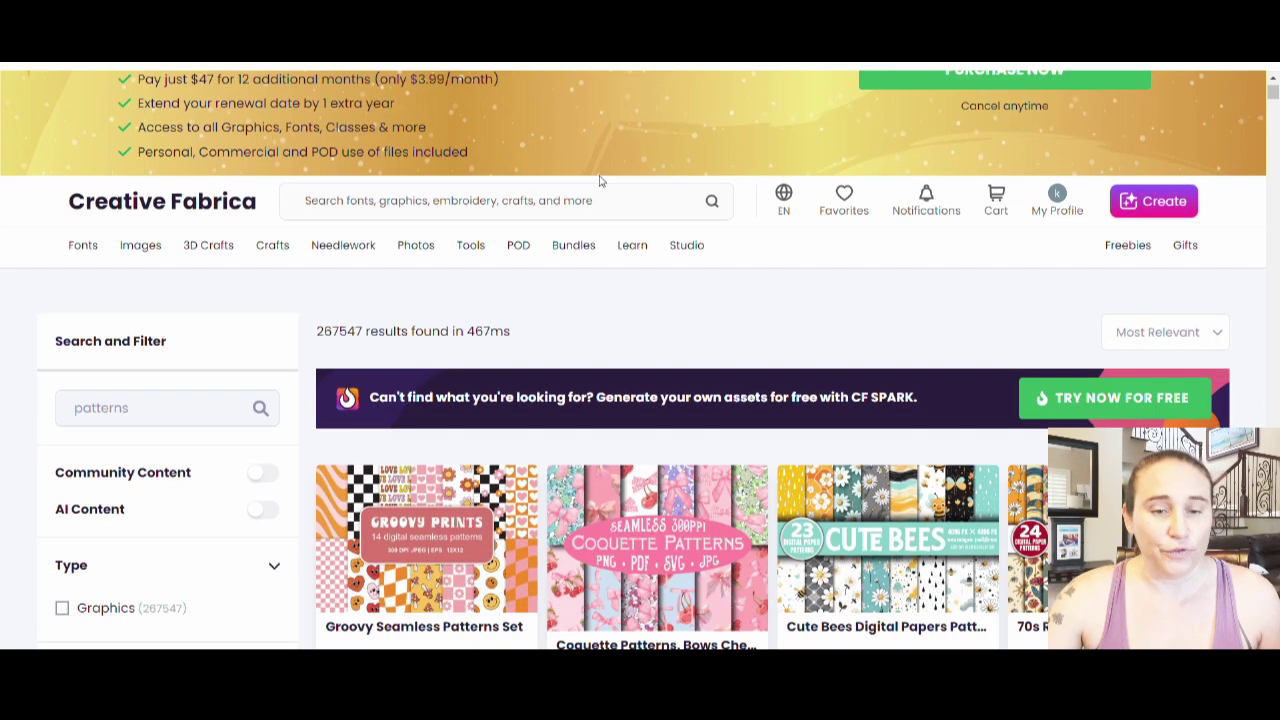
pyautogui.scroll(-3, 690, 186)
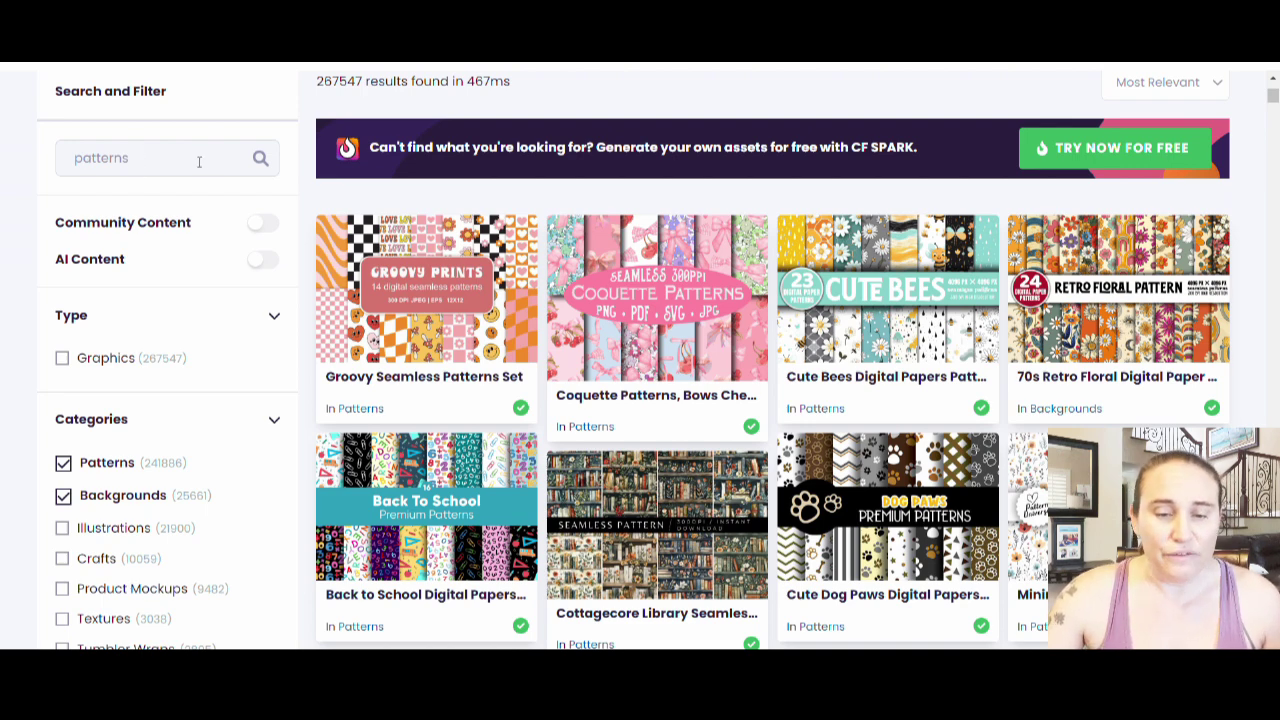
pyautogui.scroll(-3, 147, 160)
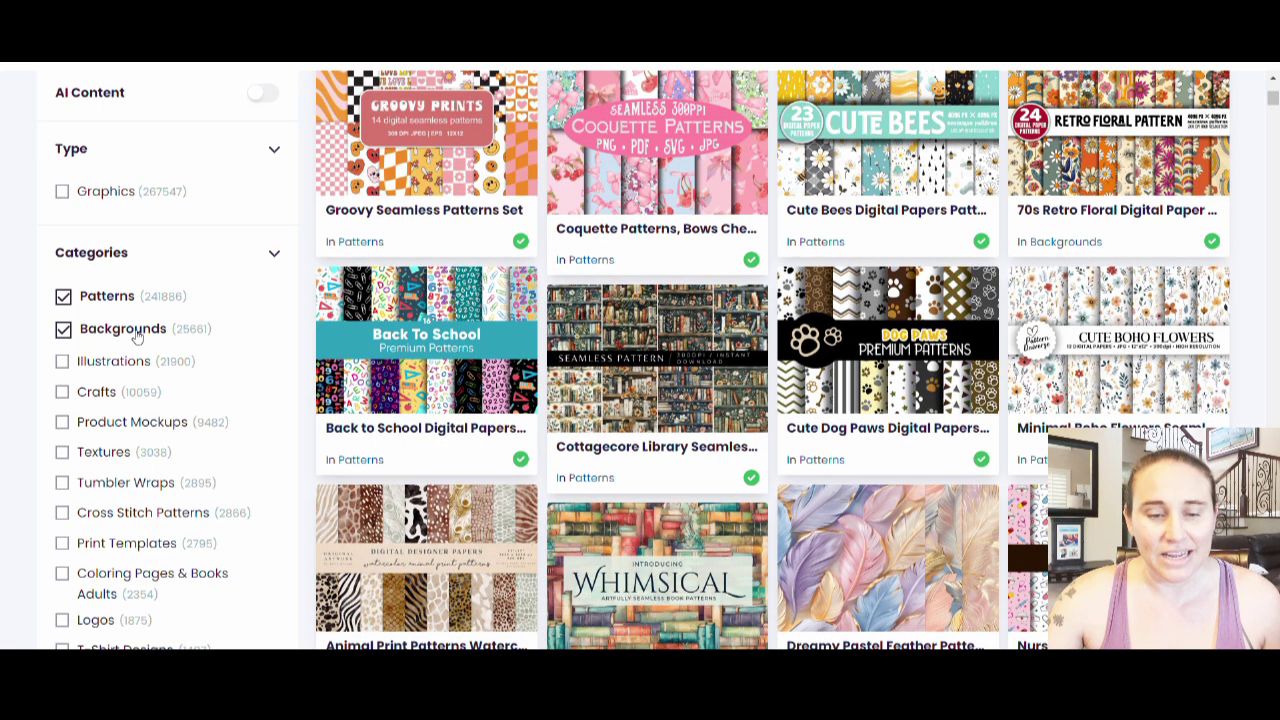
pyautogui.scroll(-11, 150, 320)
pyautogui.scroll(-2, 186, 351)
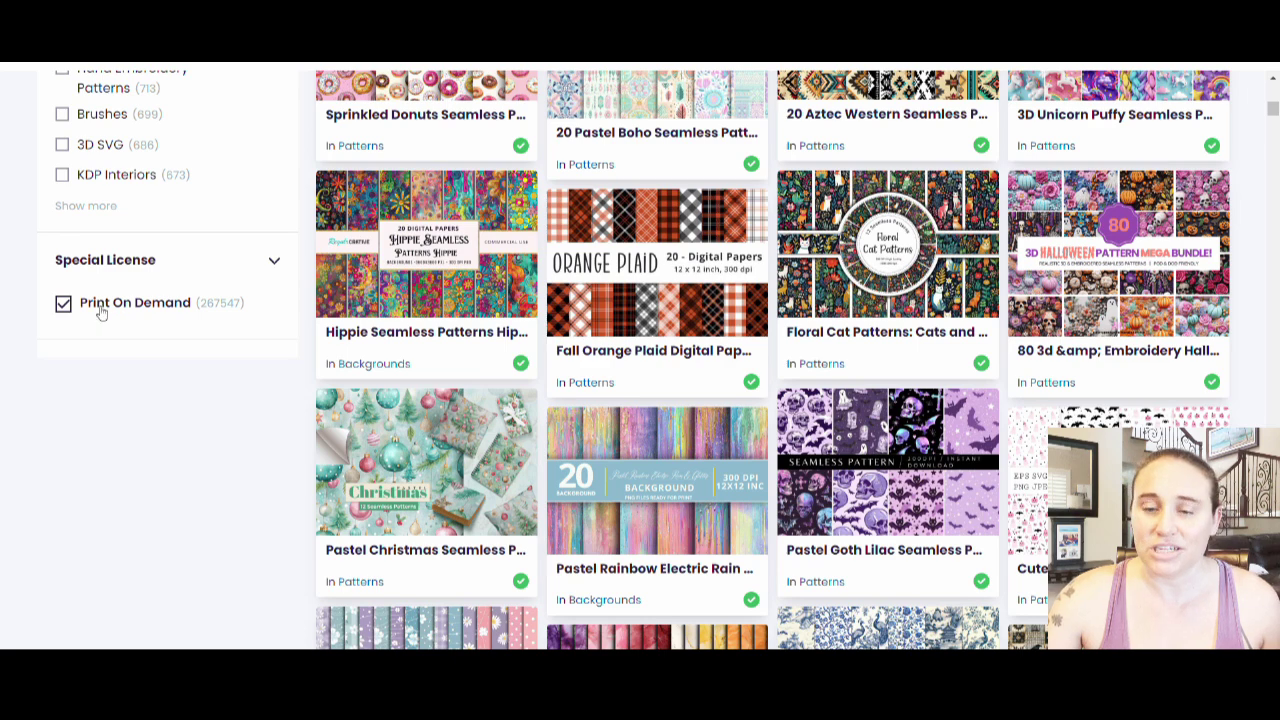
pyautogui.scroll(15, 770, 365)
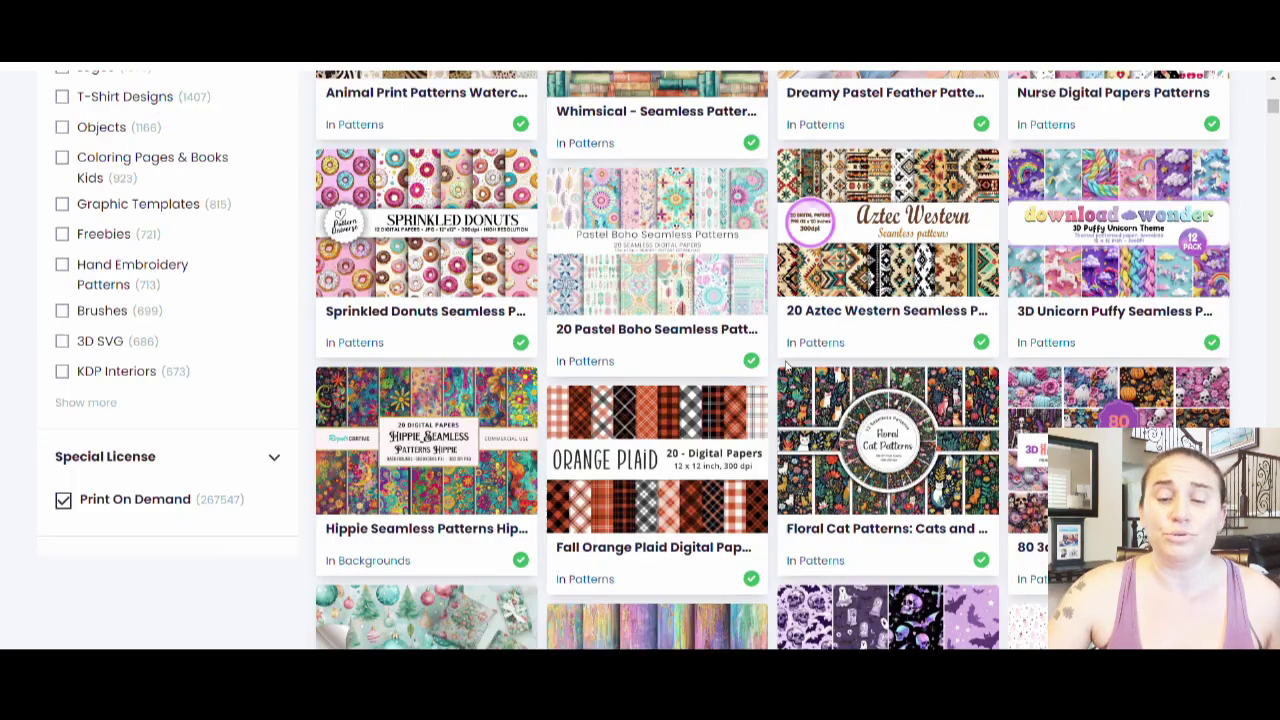
pyautogui.scroll(3, 720, 340)
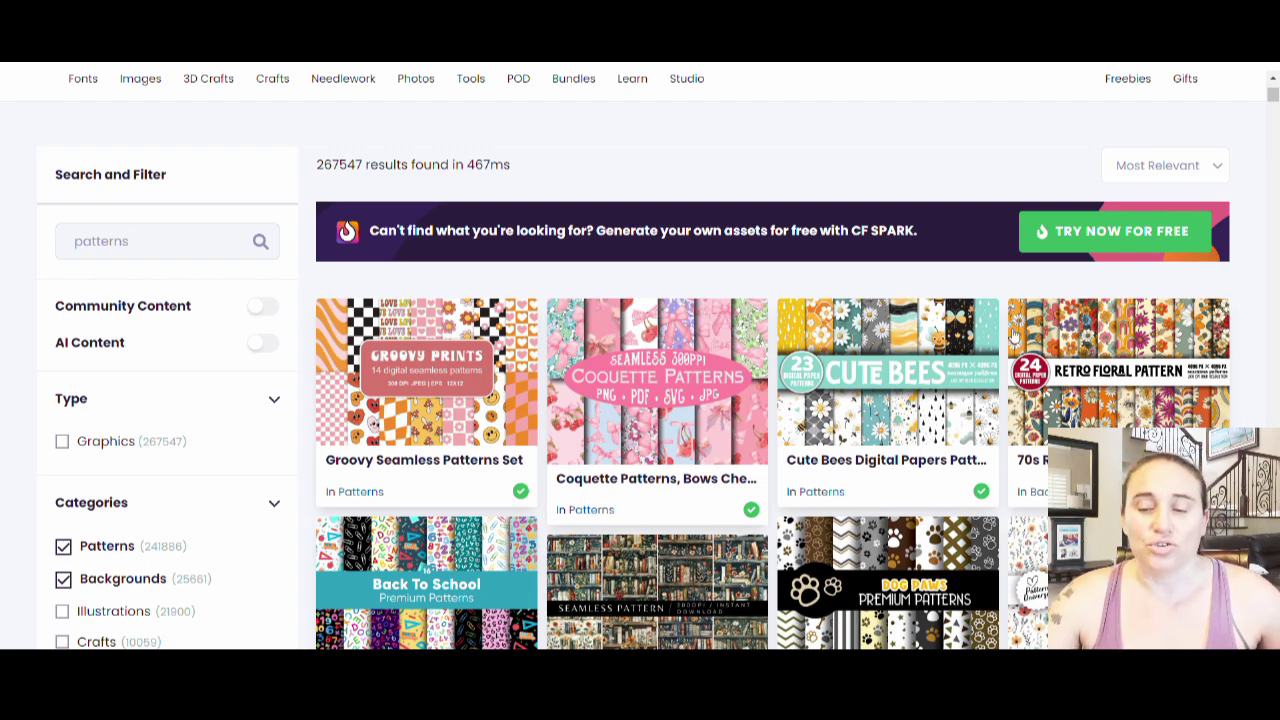
# Scroll further down the pattern results, then back up toward the top
pyautogui.scroll(-3, 1000, 328)
pyautogui.scroll(-14, 1000, 326)
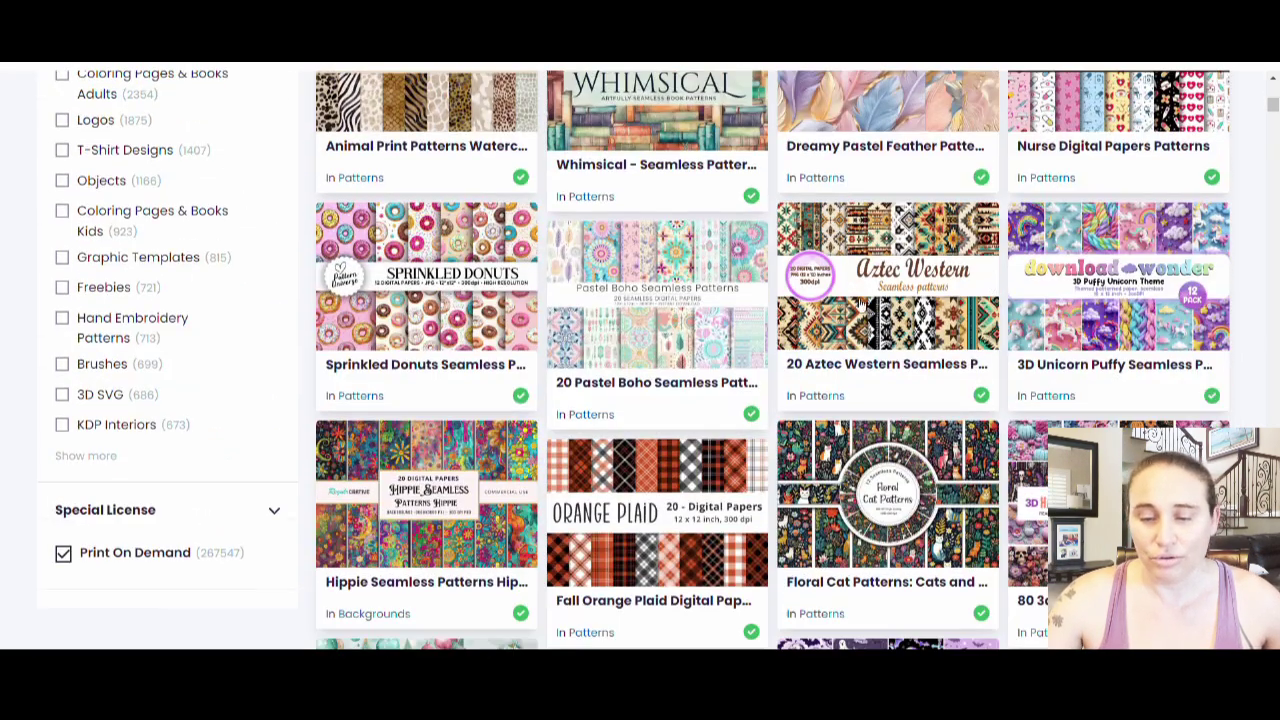
pyautogui.scroll(-8, 460, 300)
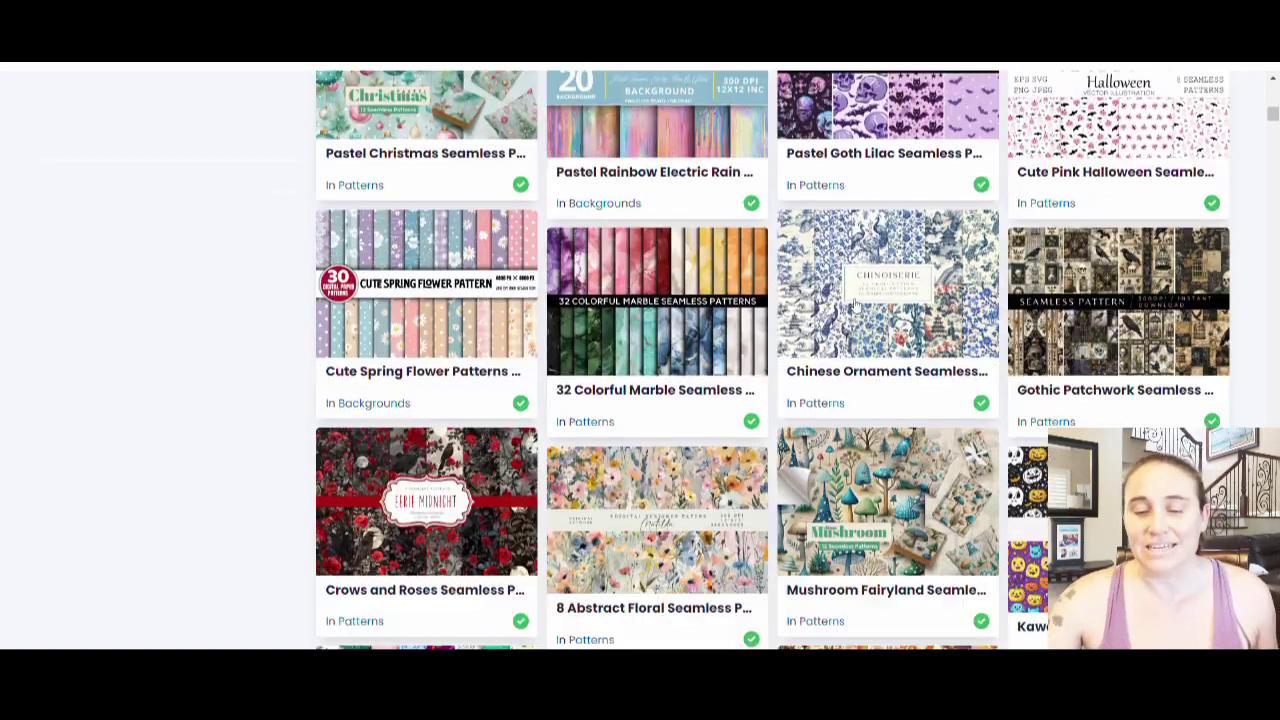
pyautogui.scroll(-6, 497, 333)
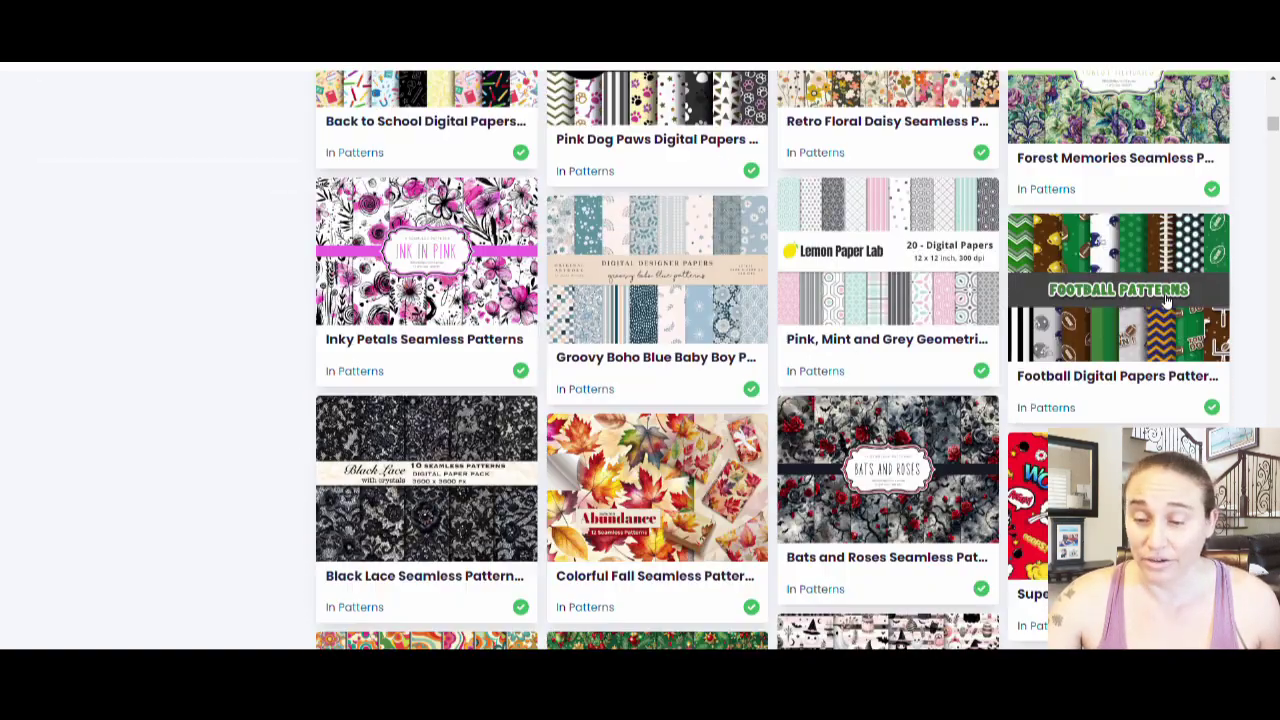
pyautogui.scroll(-8, 817, 326)
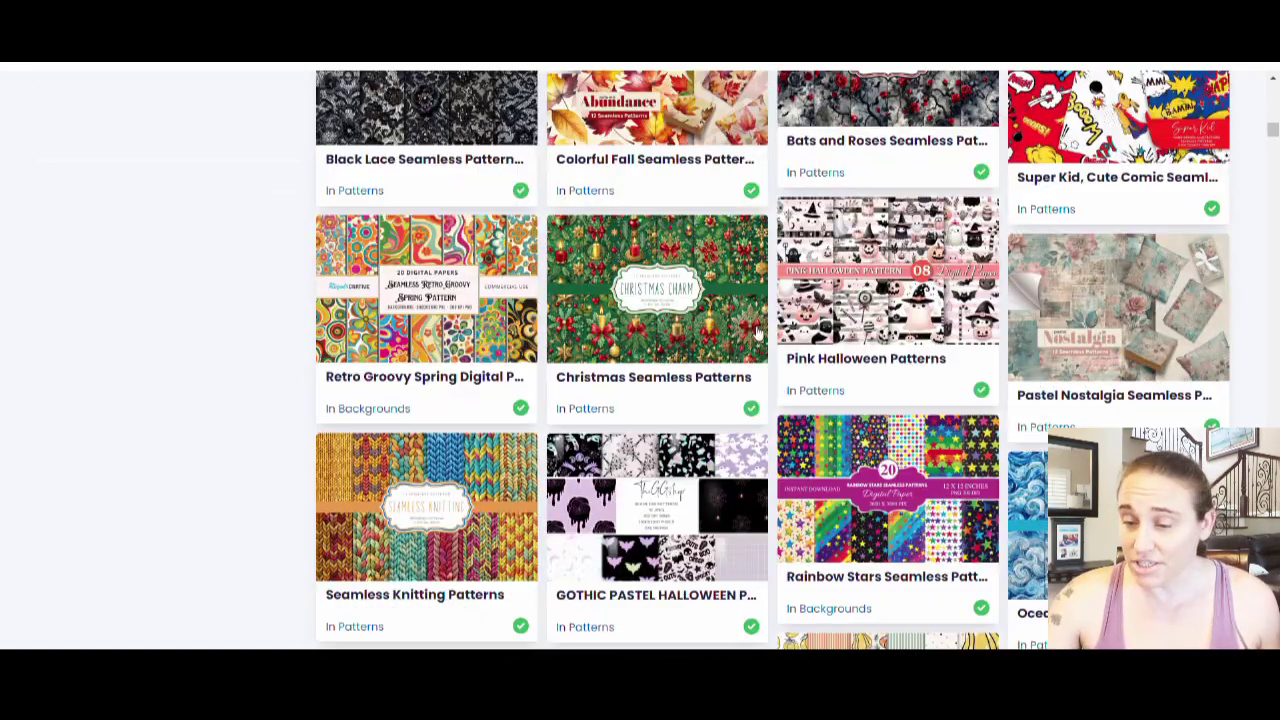
pyautogui.scroll(-1, 817, 326)
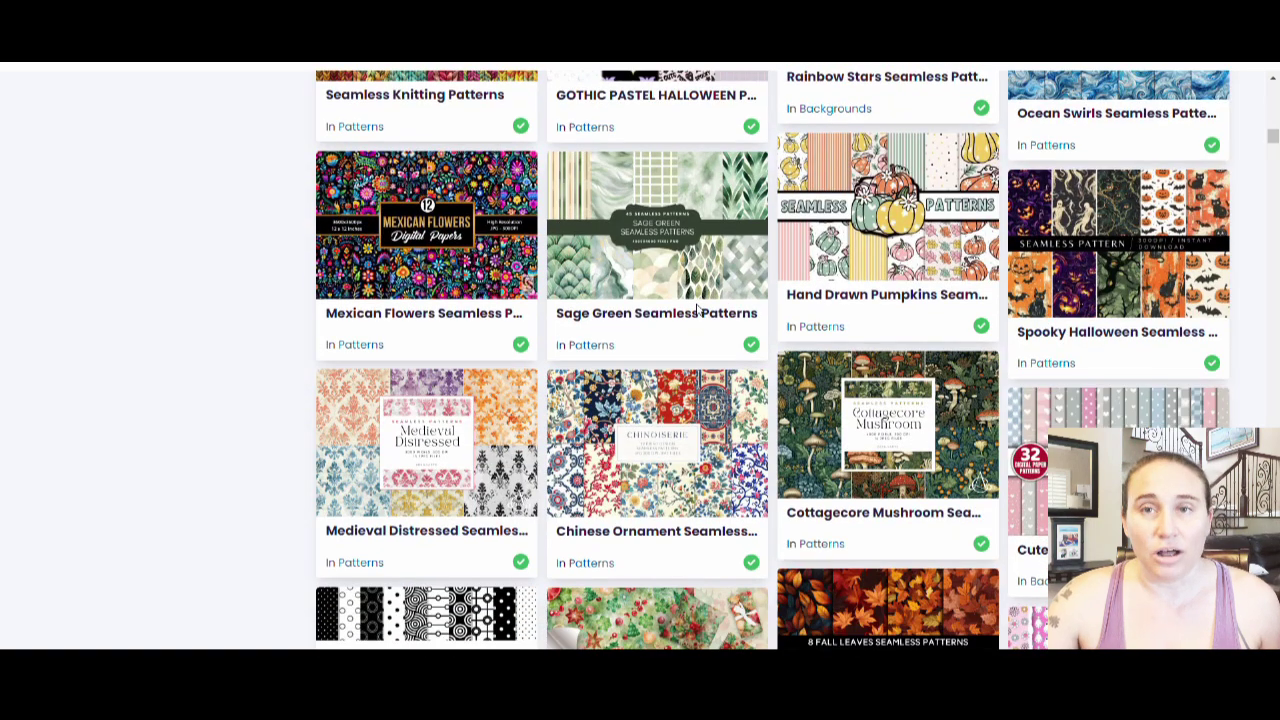
pyautogui.scroll(-1, 790, 325)
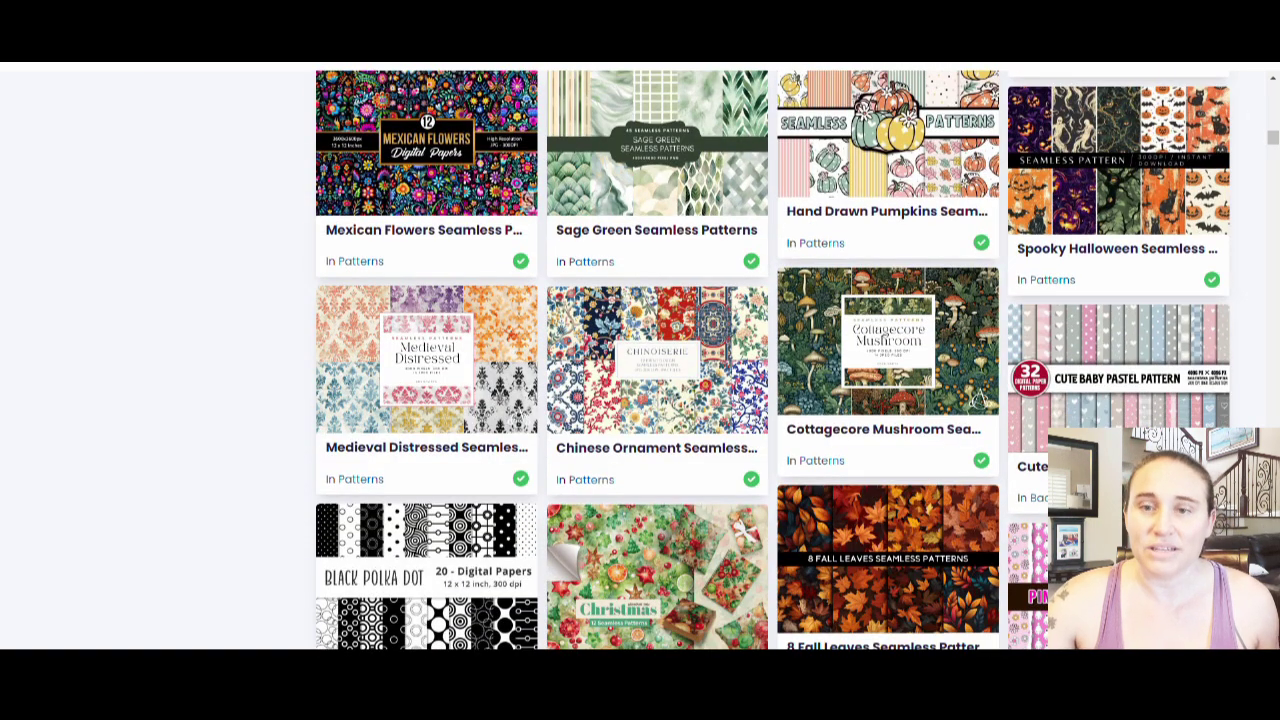
pyautogui.scroll(15, 801, 391)
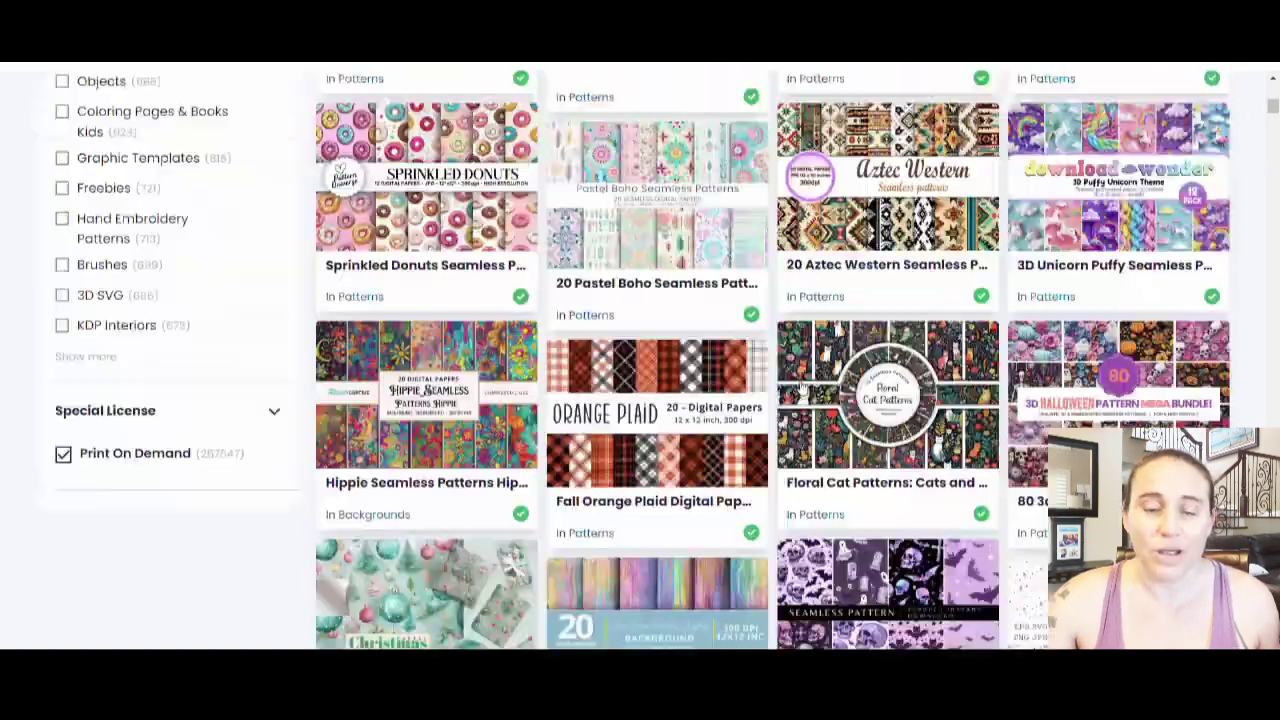
pyautogui.scroll(10, 802, 385)
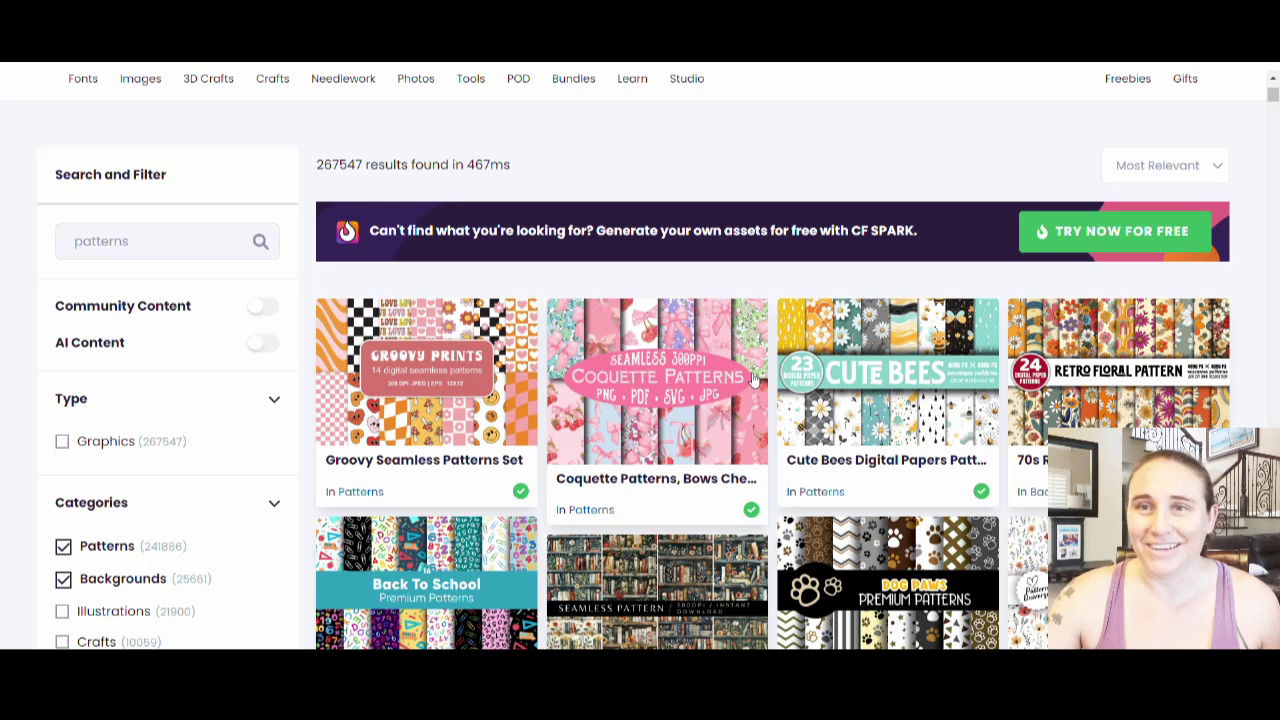
pyautogui.scroll(1, 754, 377)
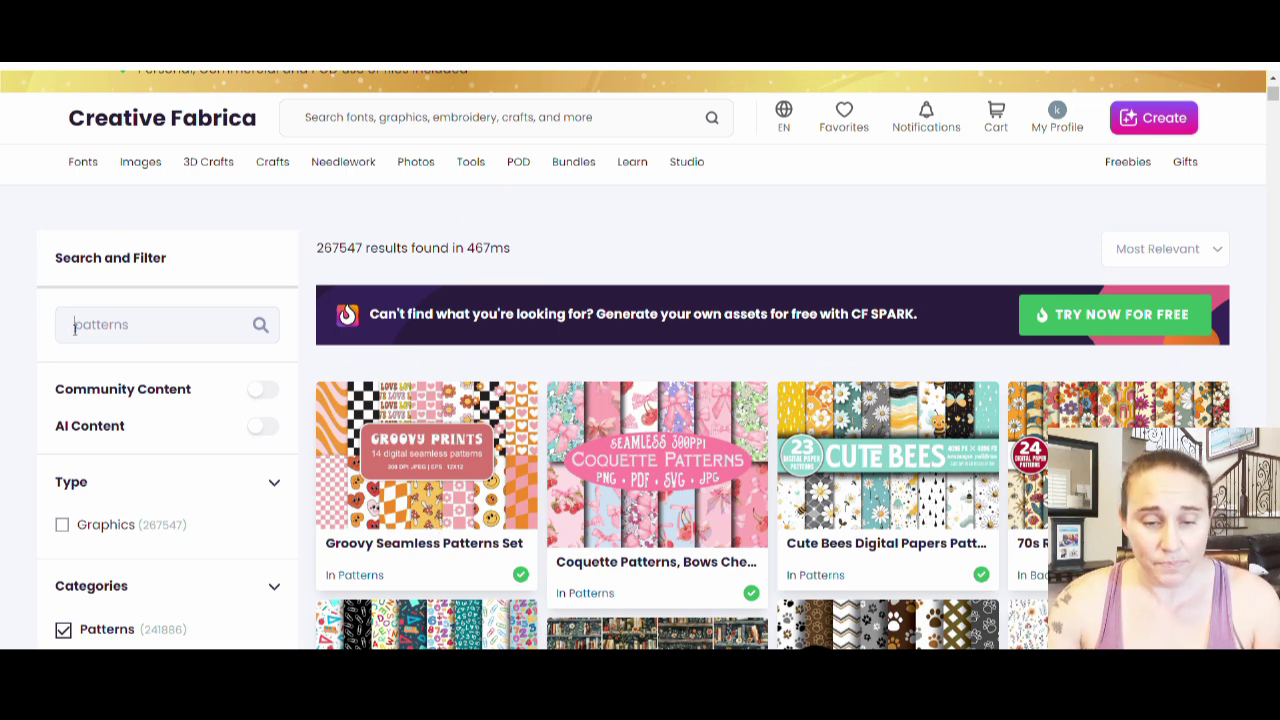
pyautogui.click(75, 330)
pyautogui.write('pink hall')
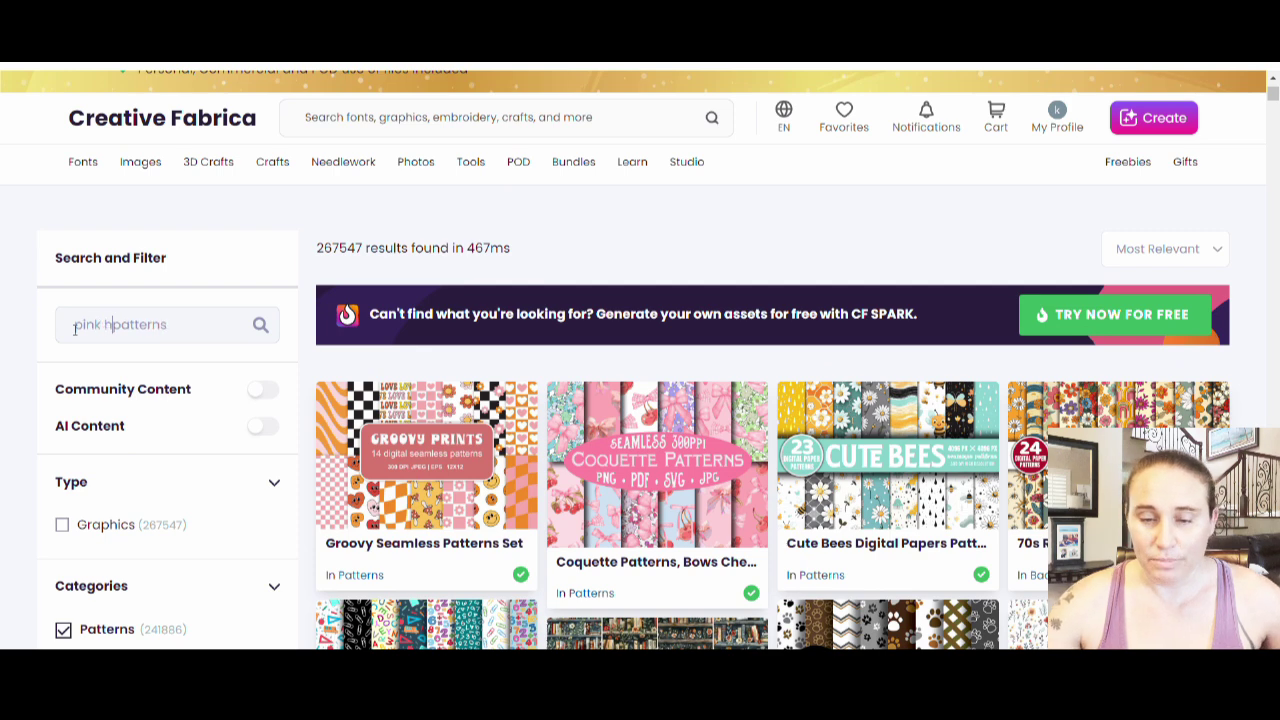
pyautogui.write('oween')
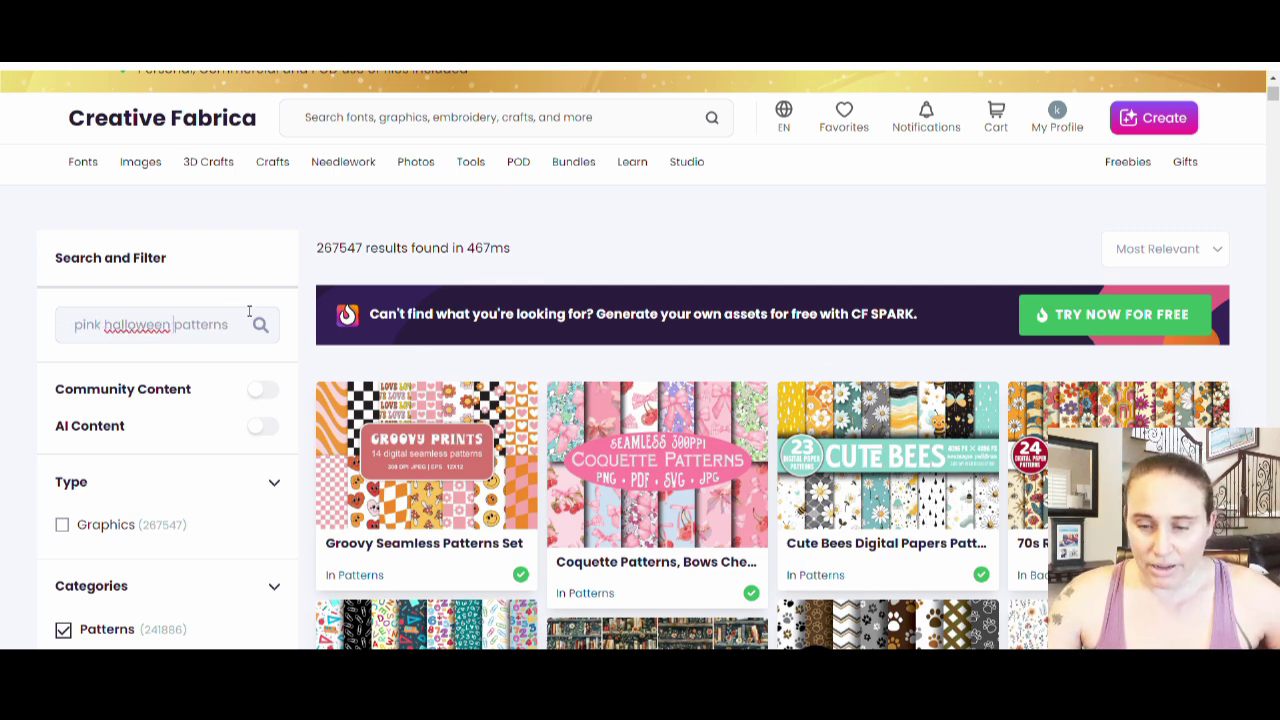
pyautogui.press('Return')
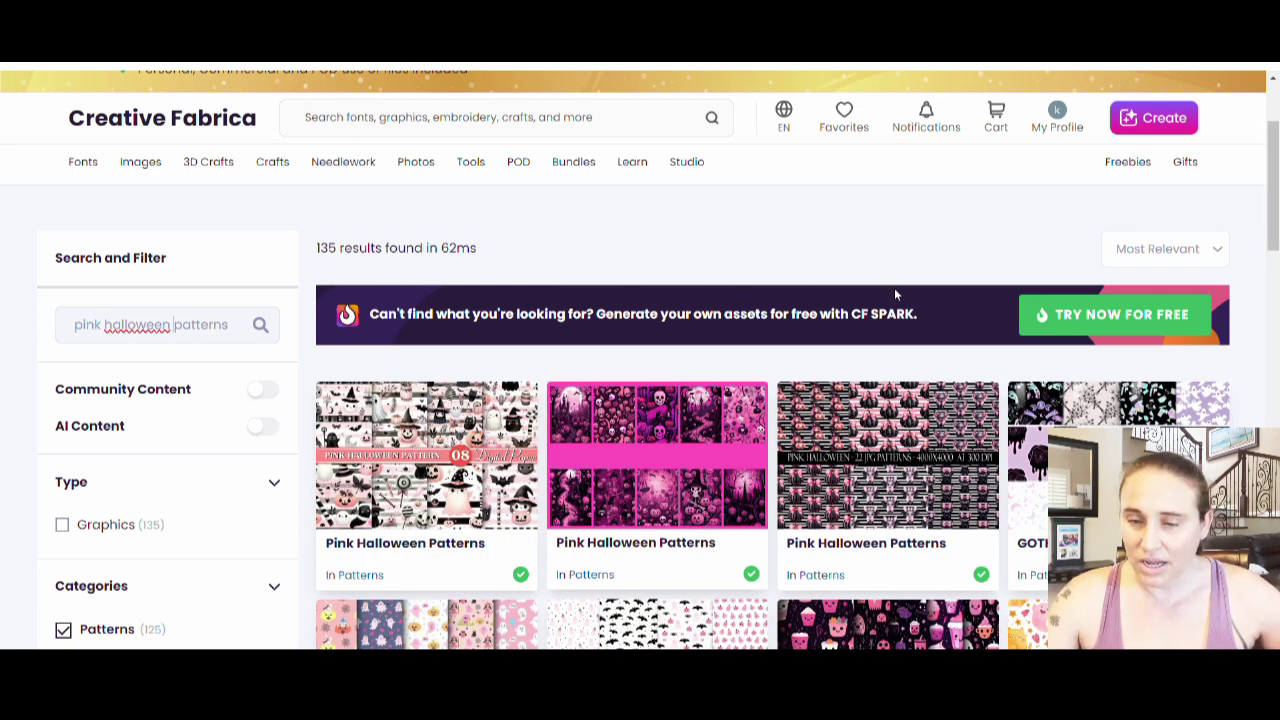
pyautogui.scroll(-2, 896, 294)
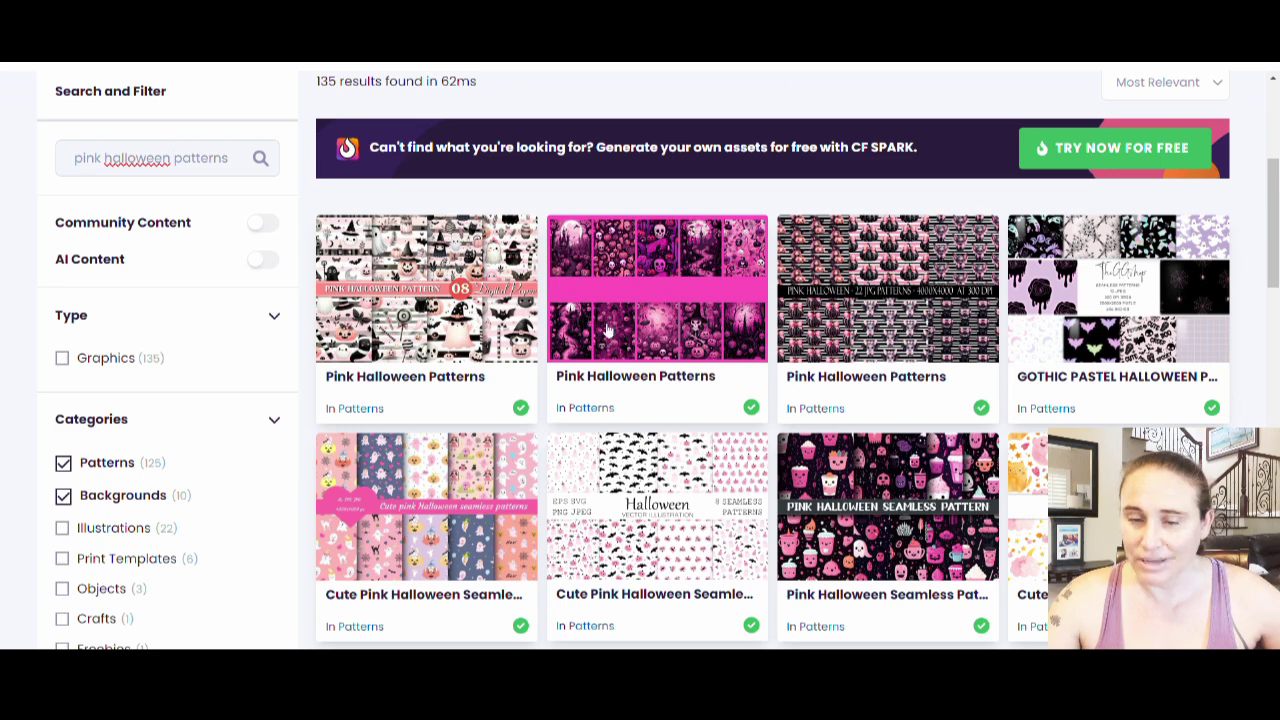
pyautogui.scroll(-2, 878, 322)
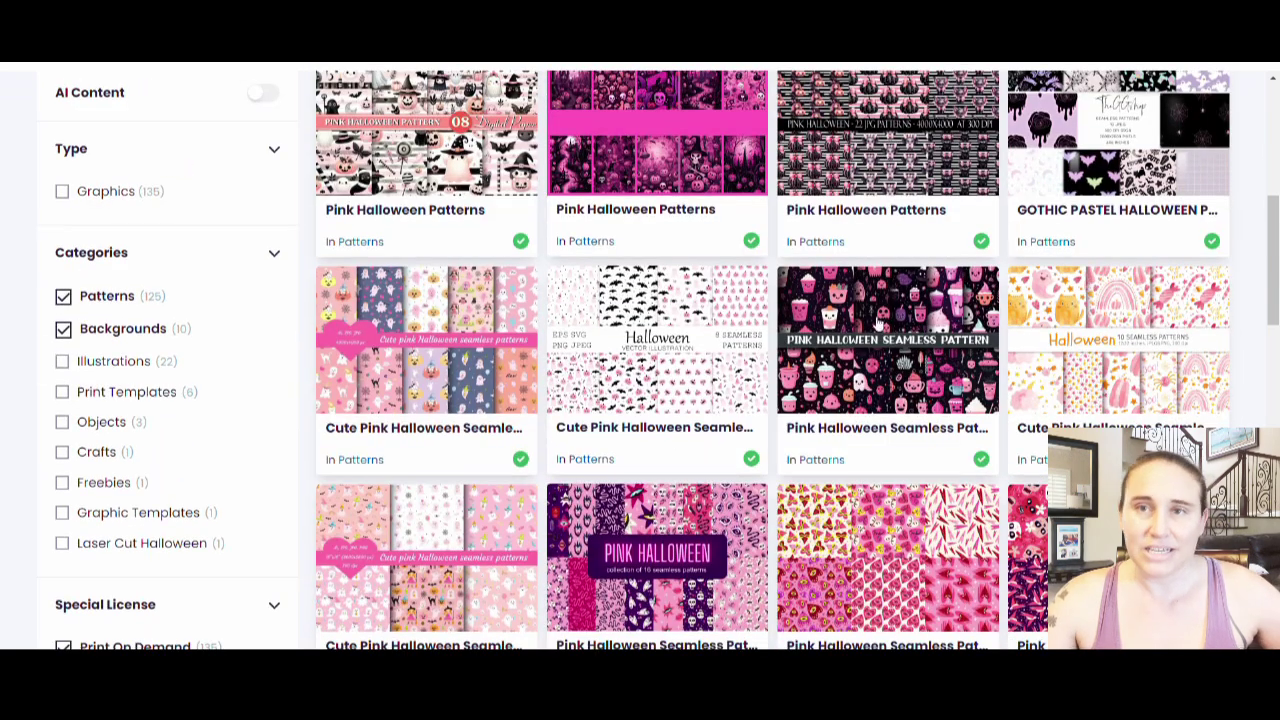
pyautogui.scroll(-2, 480, 360)
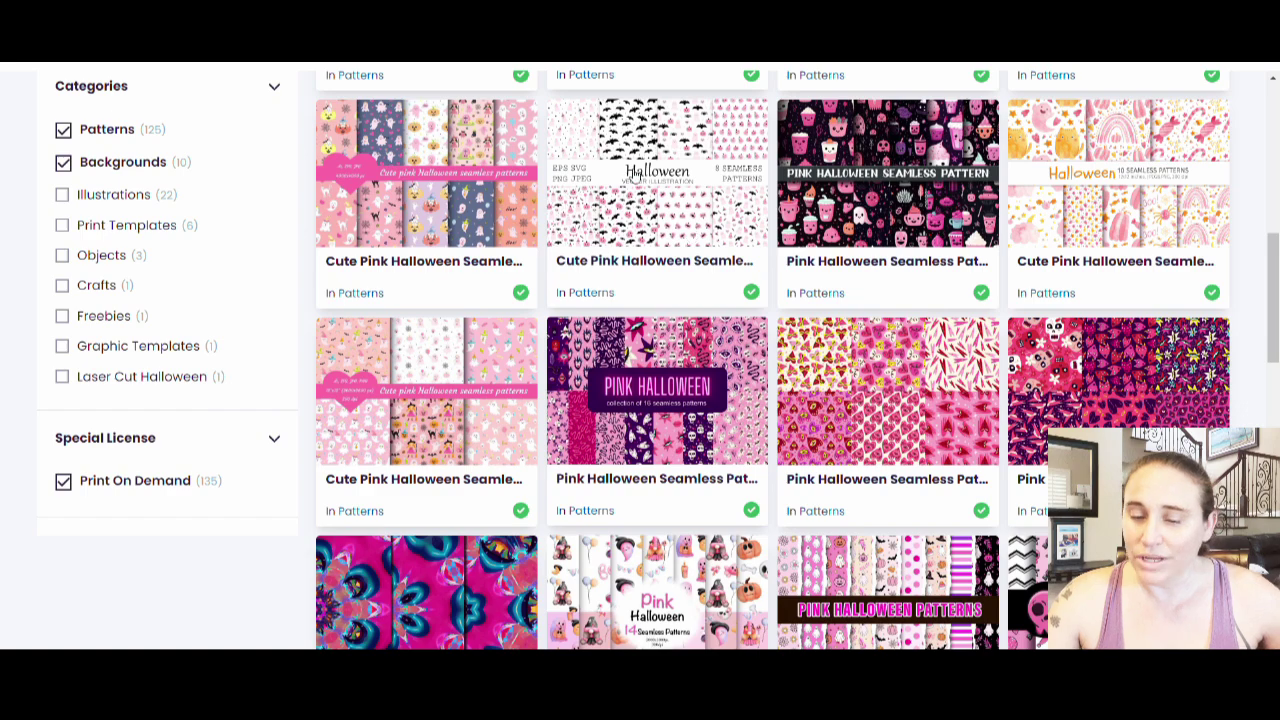
pyautogui.scroll(-1, 708, 210)
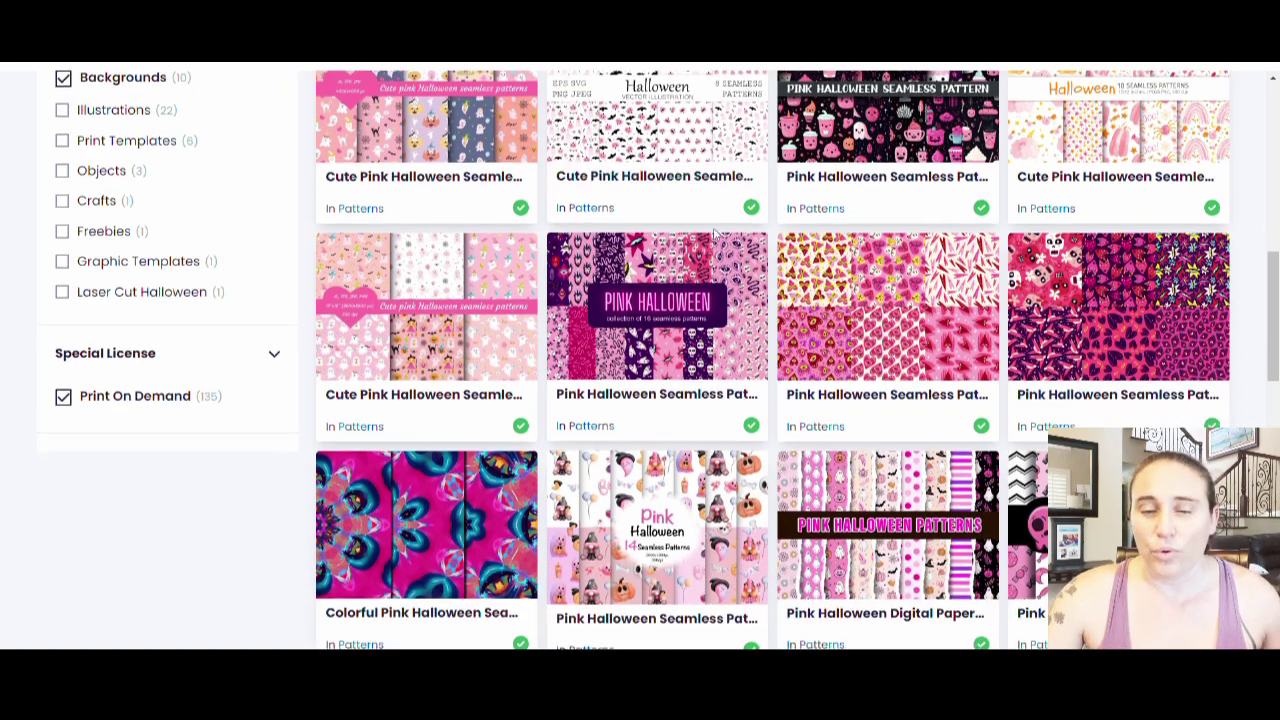
pyautogui.scroll(-2, 713, 233)
pyautogui.scroll(4, 813, 390)
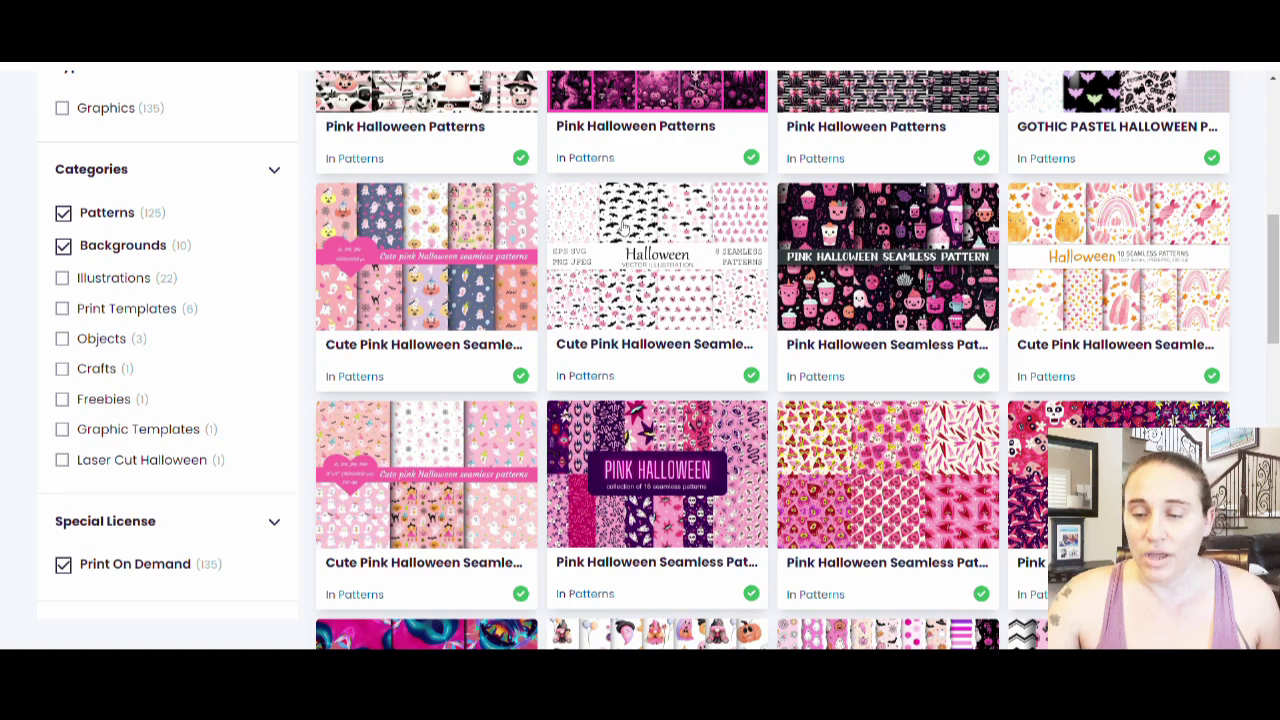
pyautogui.scroll(3, 731, 277)
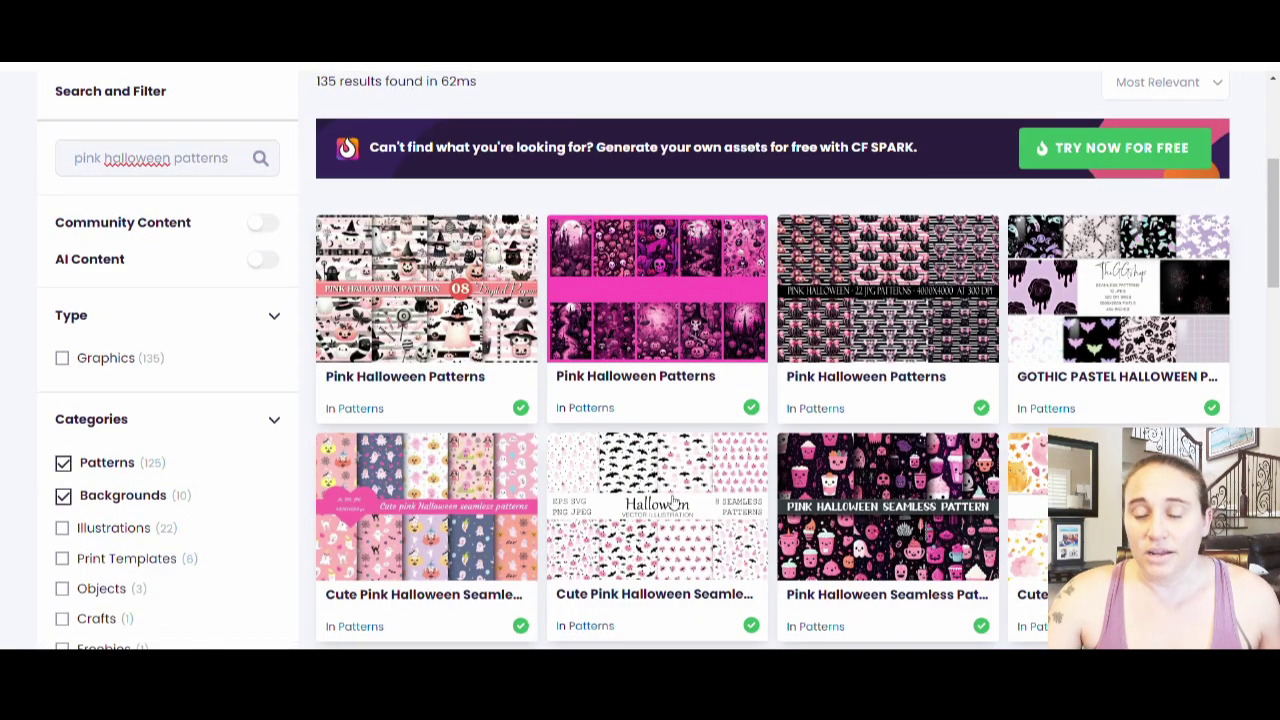
pyautogui.scroll(-3, 740, 400)
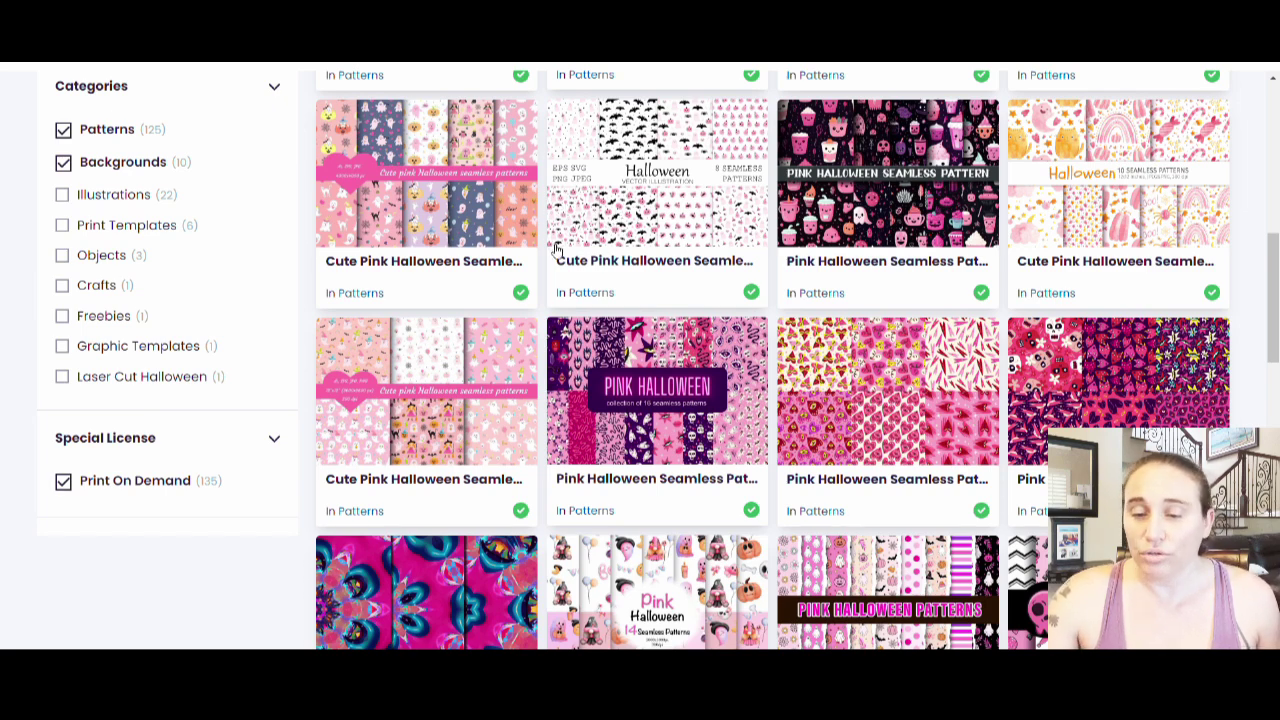
pyautogui.scroll(1, 648, 212)
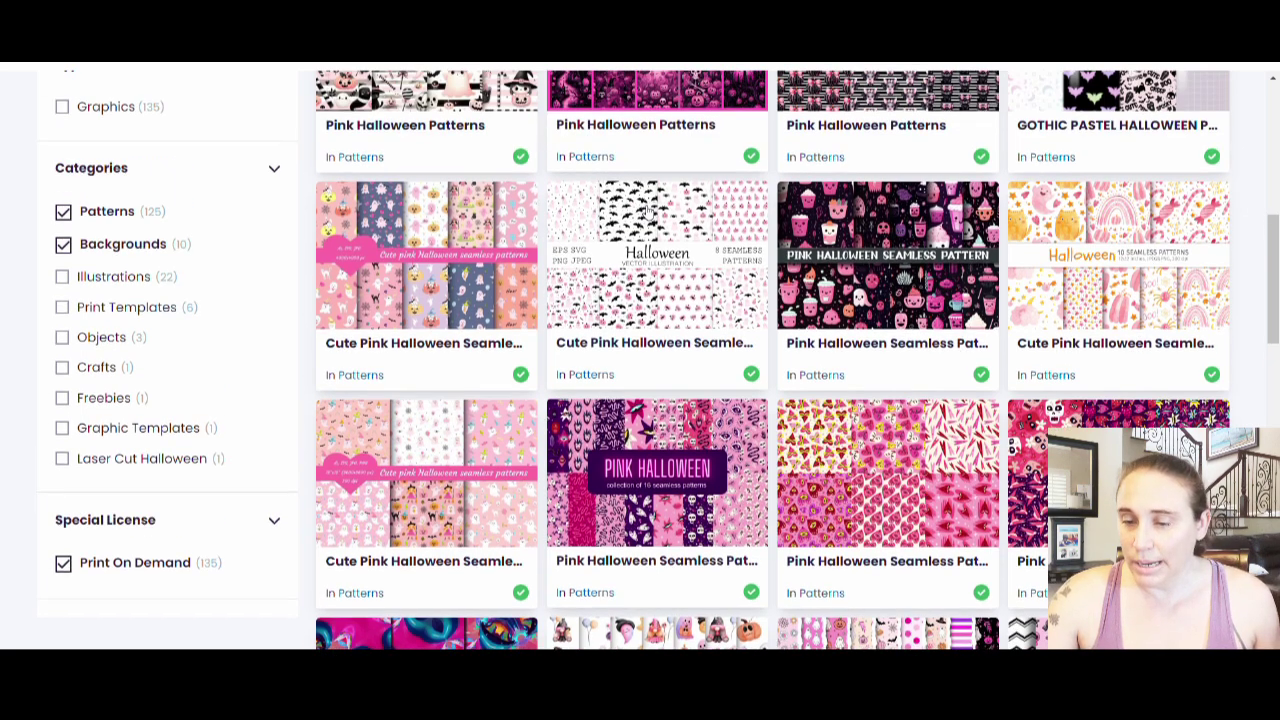
pyautogui.scroll(-2, 648, 212)
pyautogui.scroll(-2, 1100, 295)
pyautogui.scroll(-1, 1062, 280)
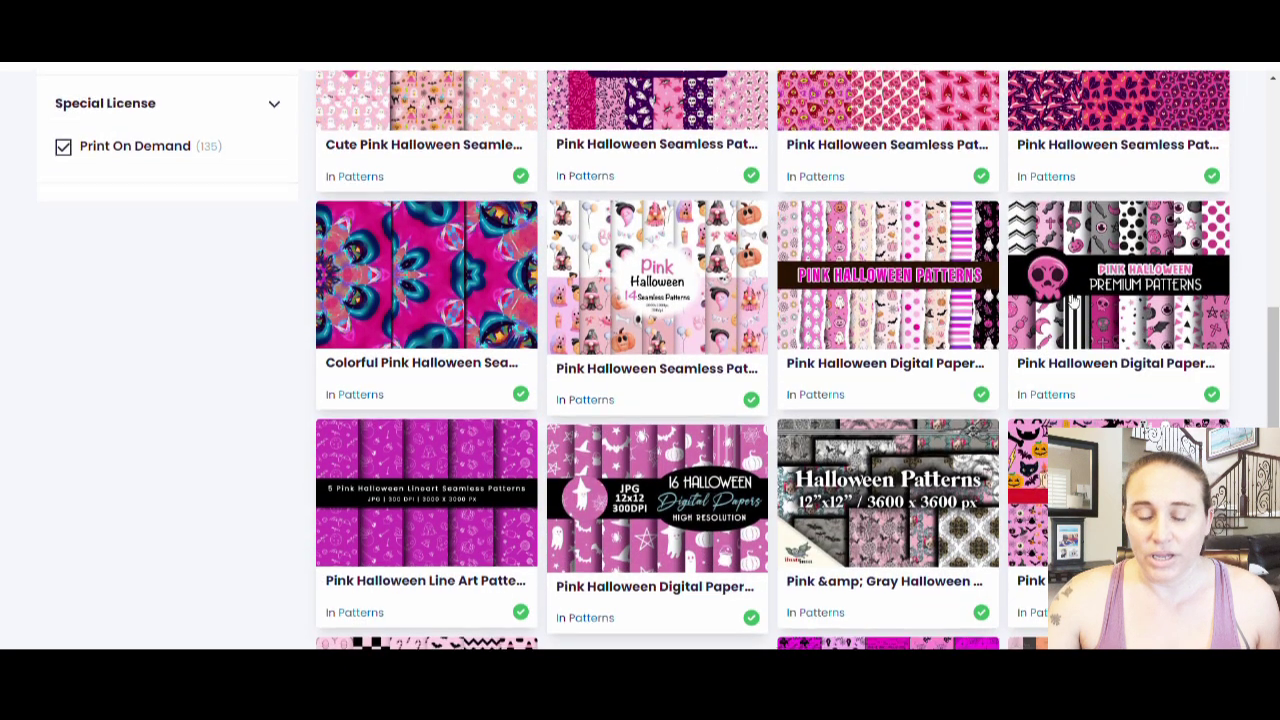
pyautogui.scroll(-2, 842, 298)
pyautogui.scroll(-3, 740, 229)
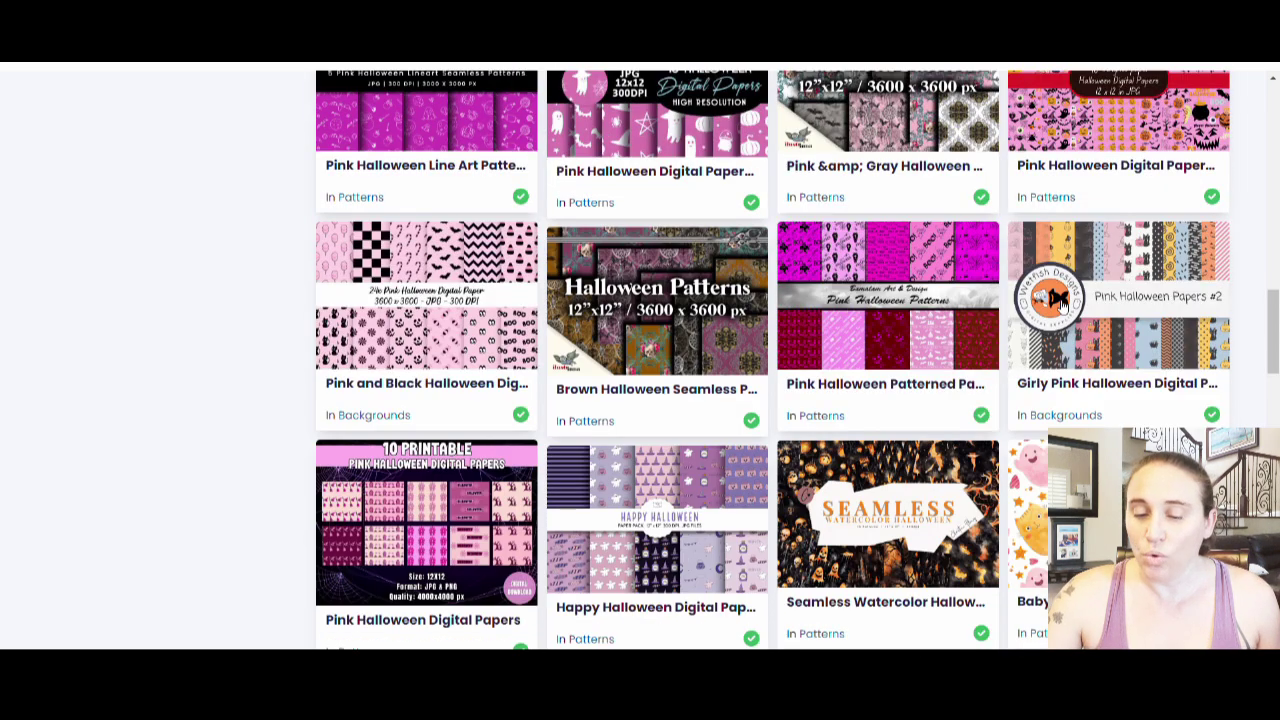
pyautogui.scroll(-2, 600, 330)
pyautogui.scroll(-1, 432, 342)
pyautogui.scroll(-1, 432, 342)
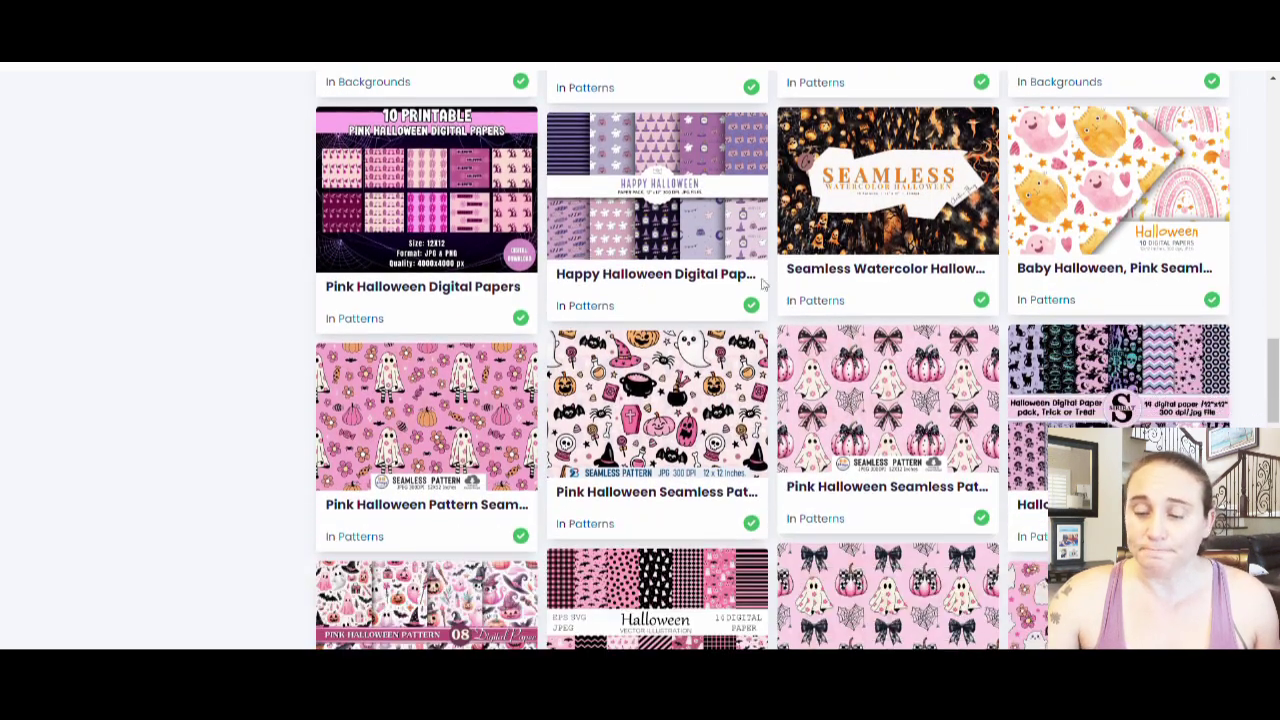
pyautogui.scroll(-1, 789, 245)
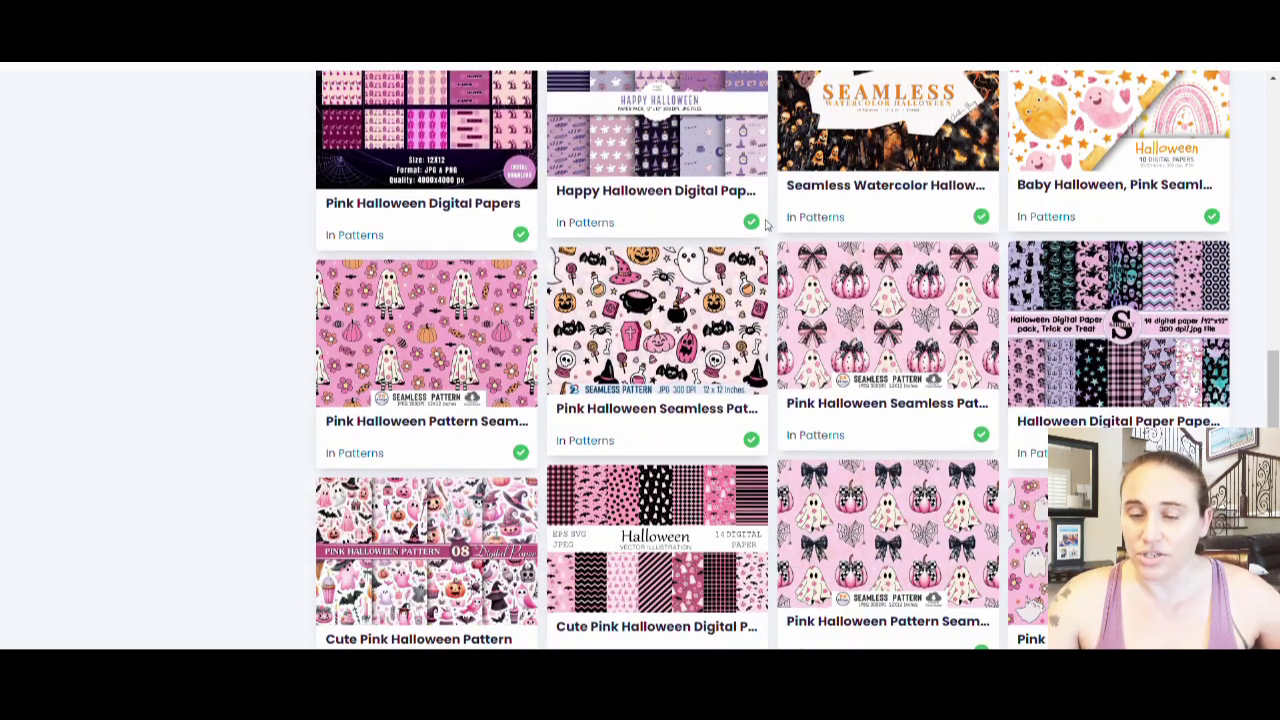
pyautogui.scroll(-2, 690, 200)
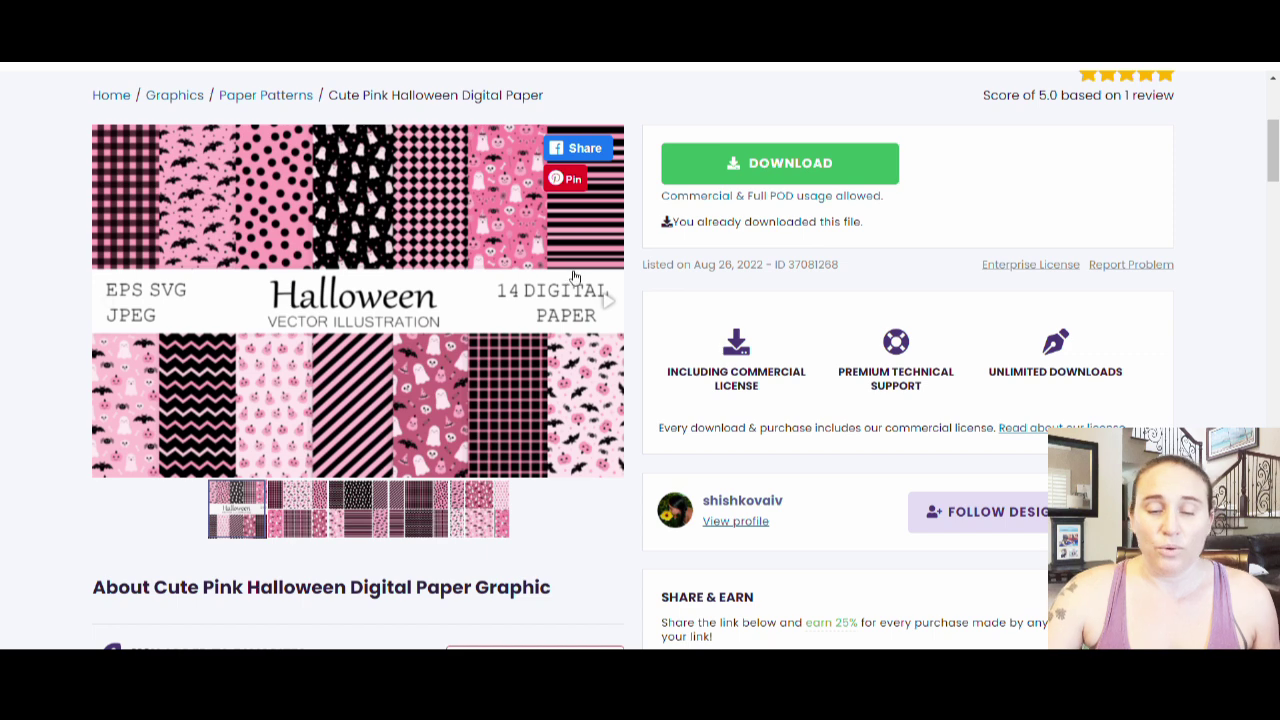
# Scroll to the top of the Cute Pink Halloween Digital Paper product page
pyautogui.scroll(3, 567, 285)
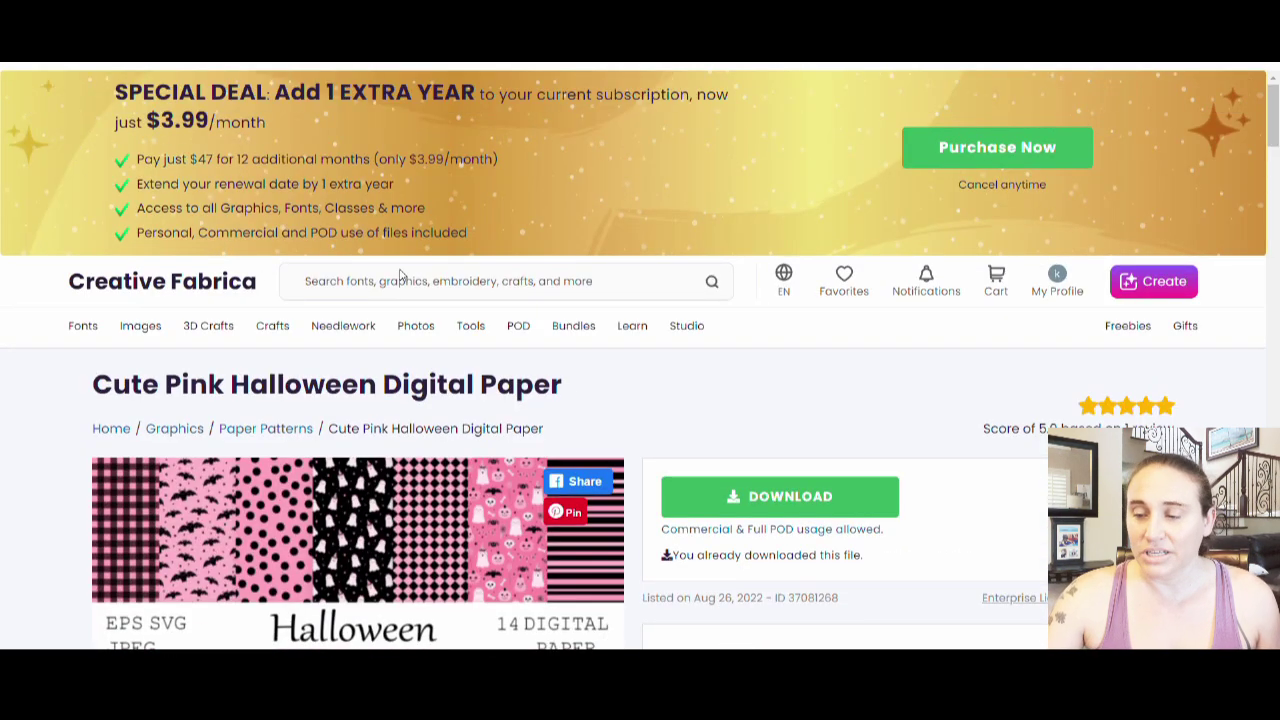
pyautogui.moveTo(1128, 326)
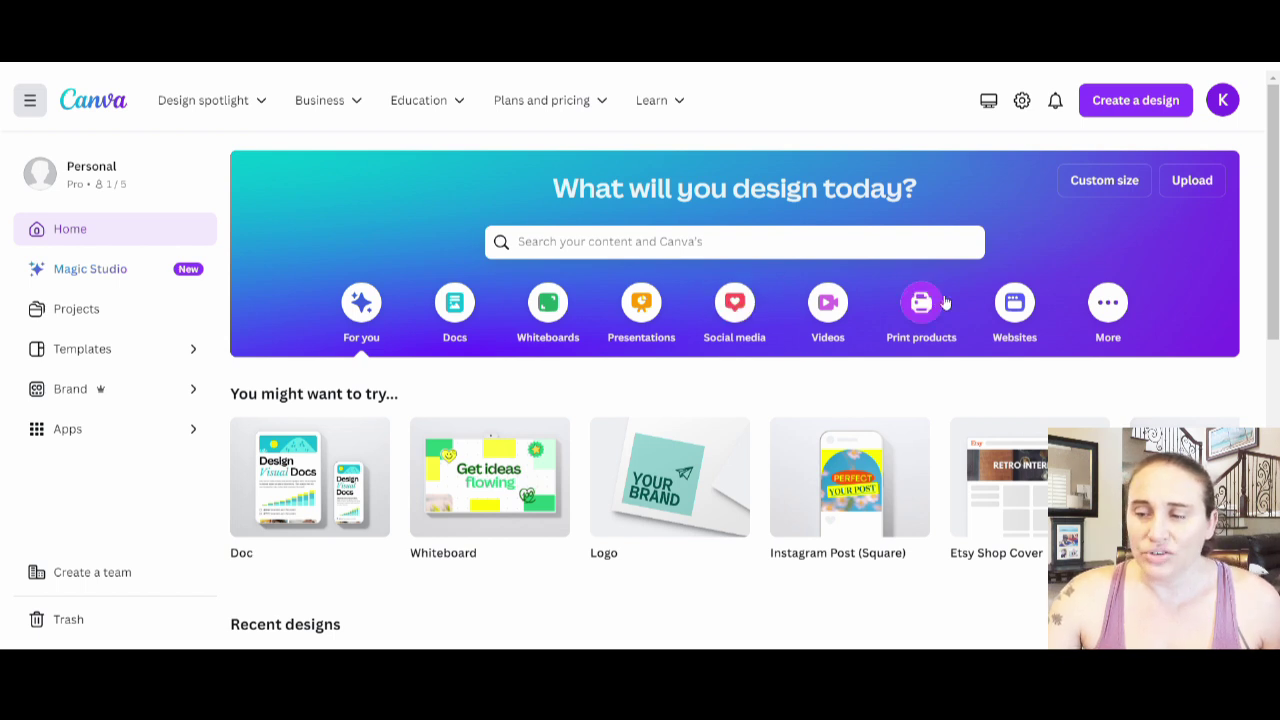
# Open Canva's Custom size panel, with width, height and recent sizes
pyautogui.click(1116, 188)
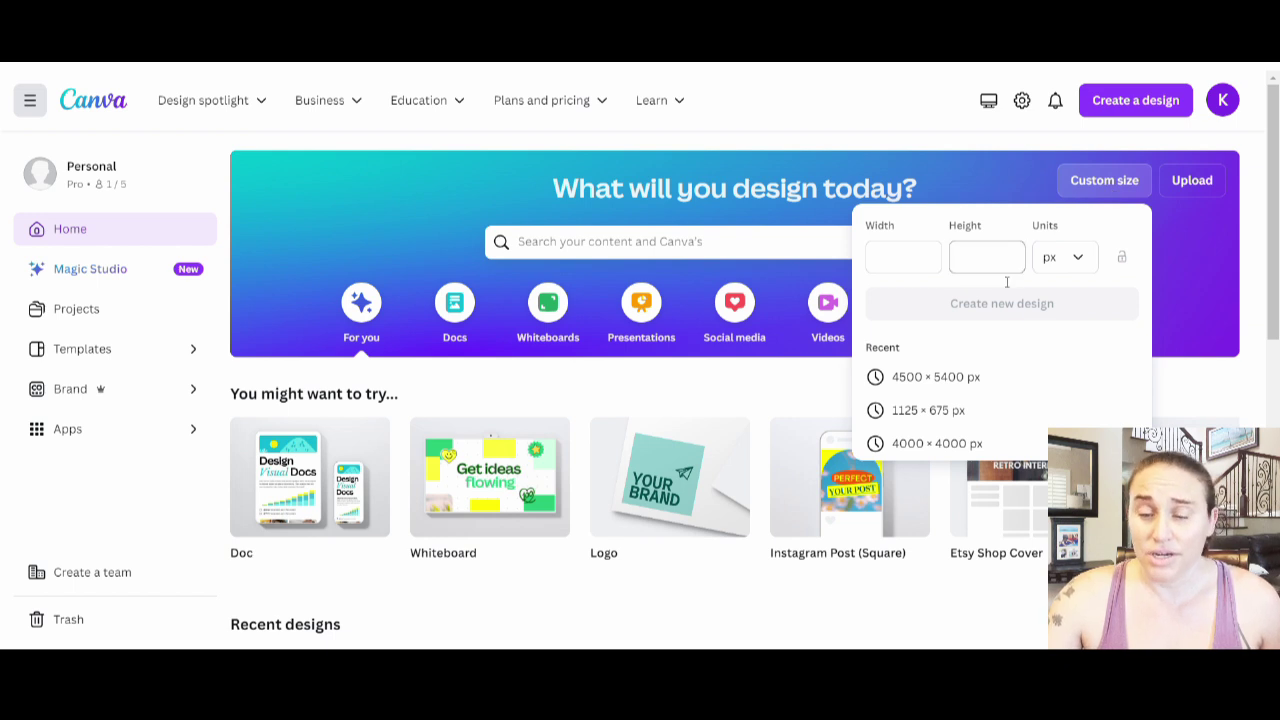
# Start a blank 4000 × 4000 px design and show the uploaded pattern images
pyautogui.click(937, 443)
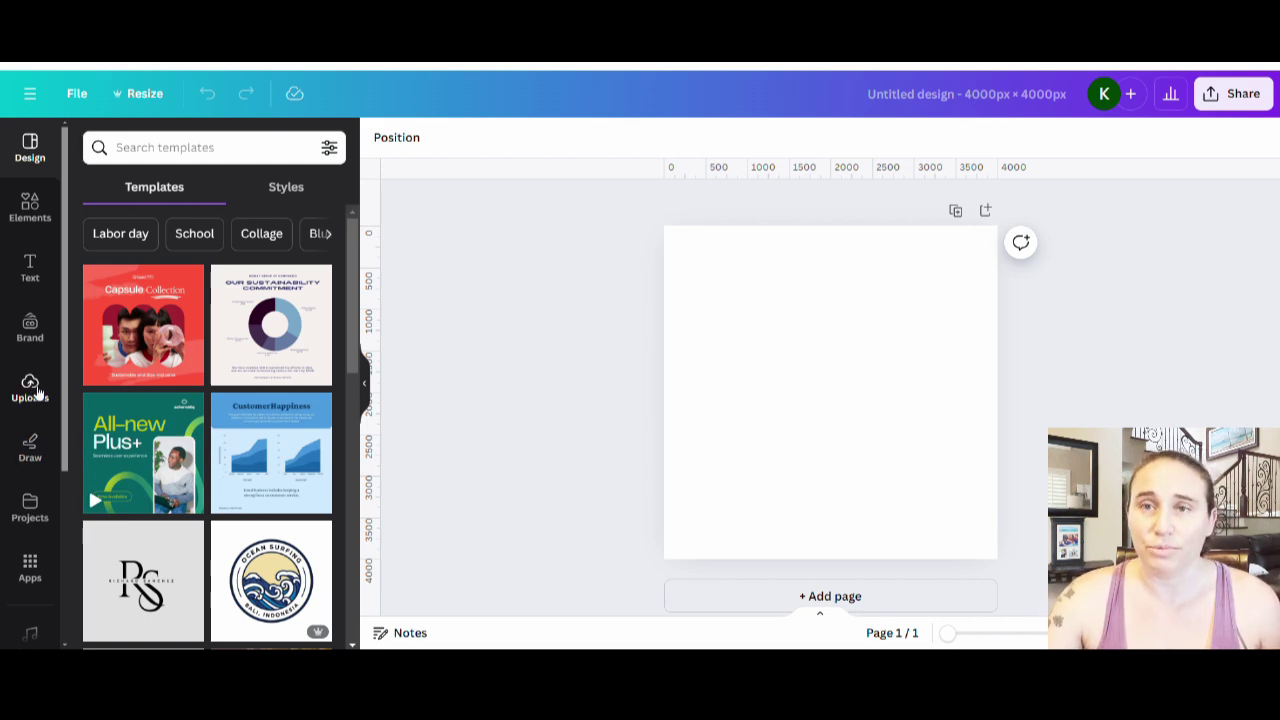
pyautogui.click(31, 390)
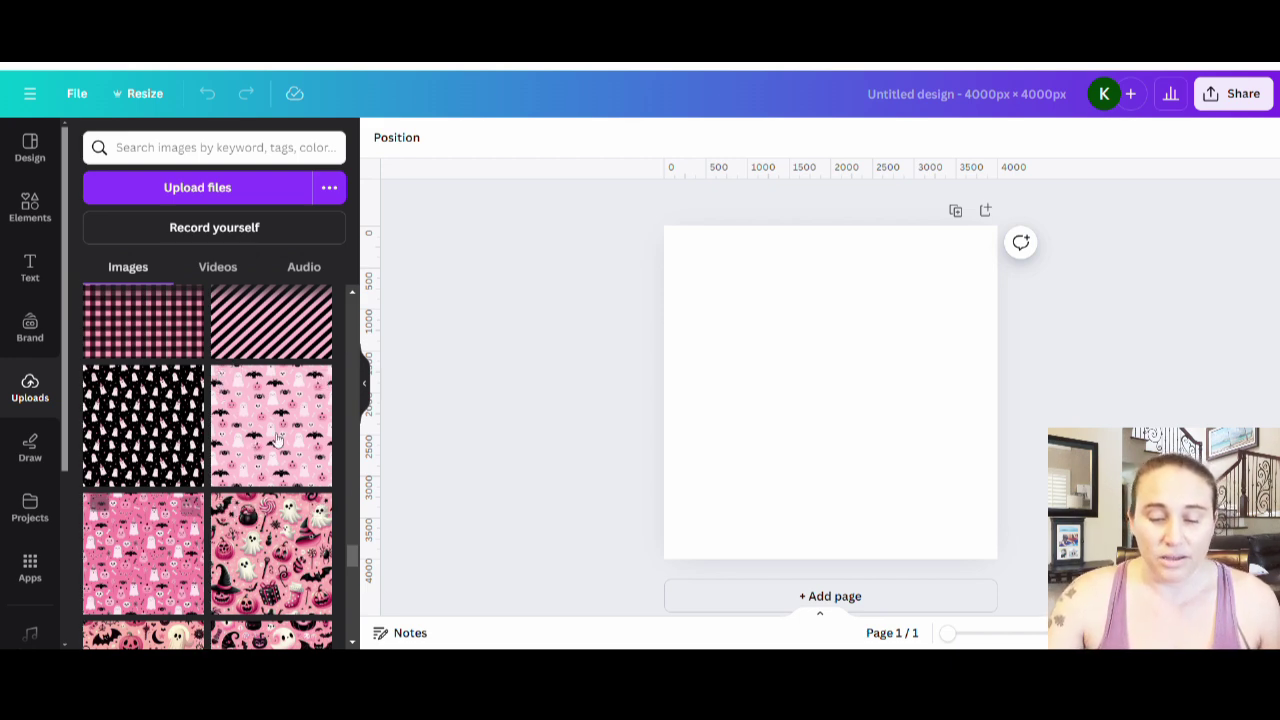
# Place the pink ghost-and-pumpkin pattern at the top-left and scale it to cover the page
pyautogui.click(155, 563)
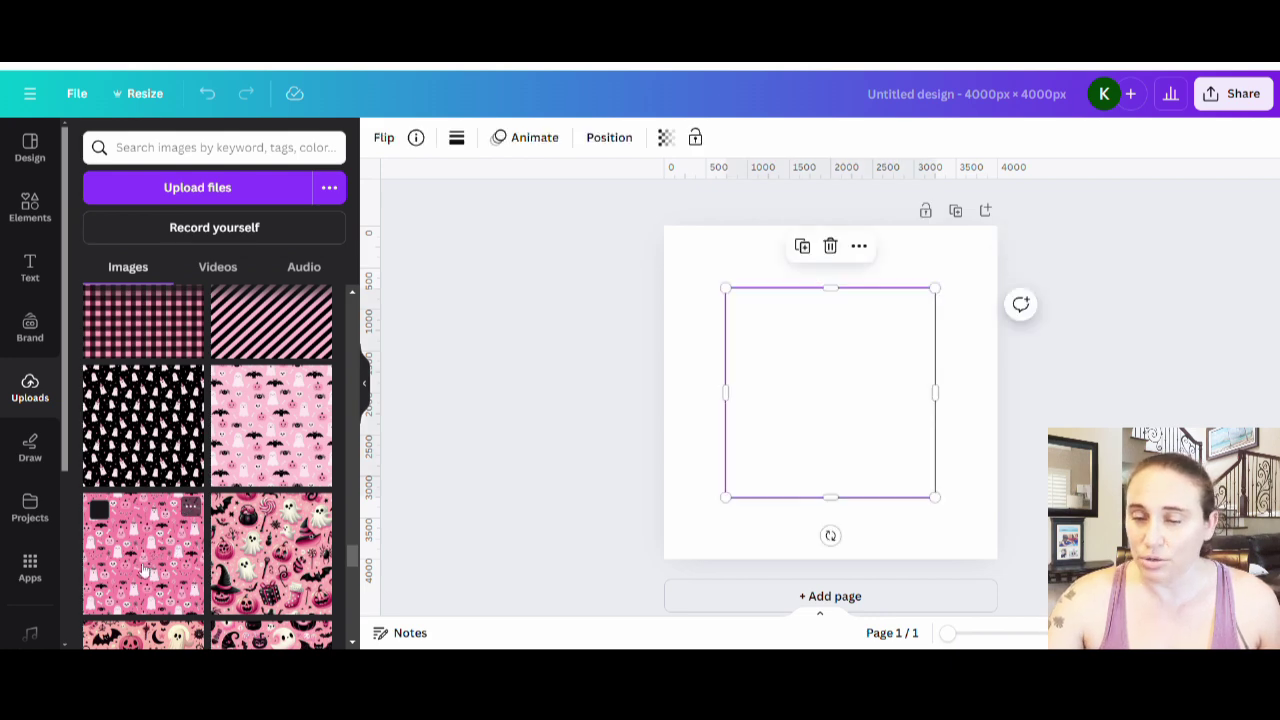
pyautogui.moveTo(788, 416); pyautogui.dragTo(727, 354)
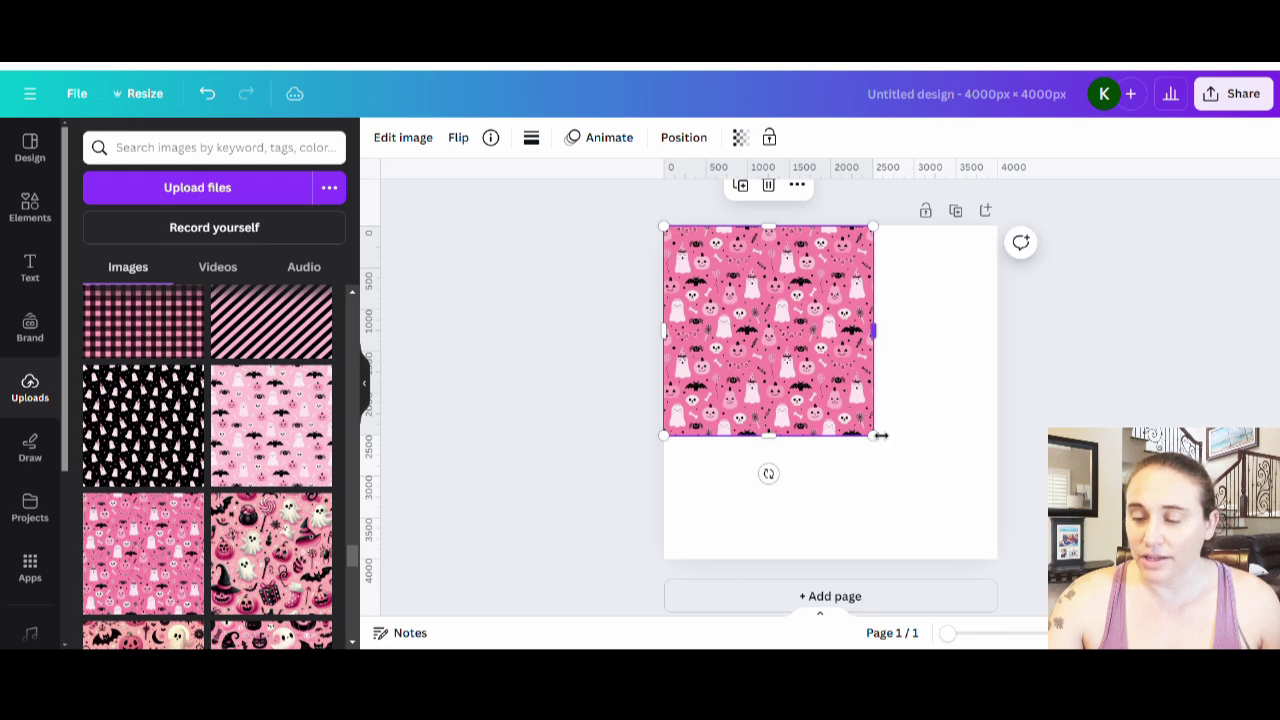
pyautogui.moveTo(874, 435); pyautogui.dragTo(994, 582)
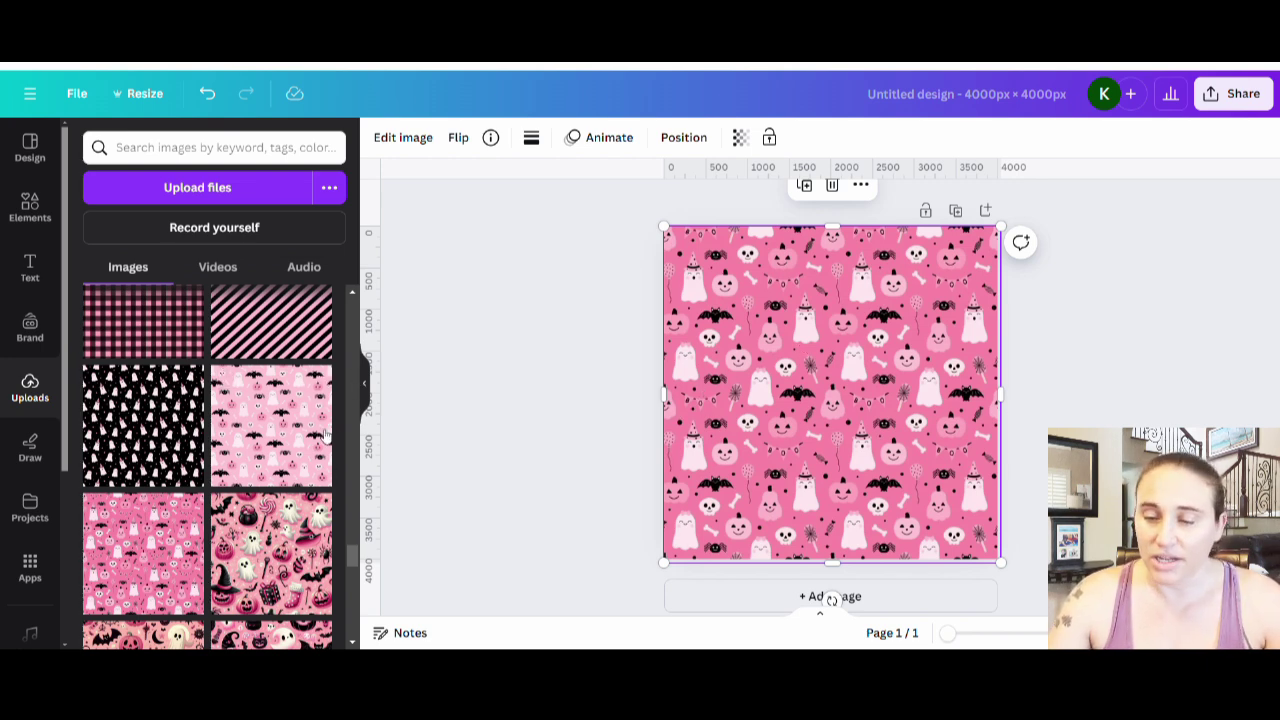
# Add the black-and-pink diagonal stripe pattern as a thin full-width band across the page middle
pyautogui.click(285, 332)
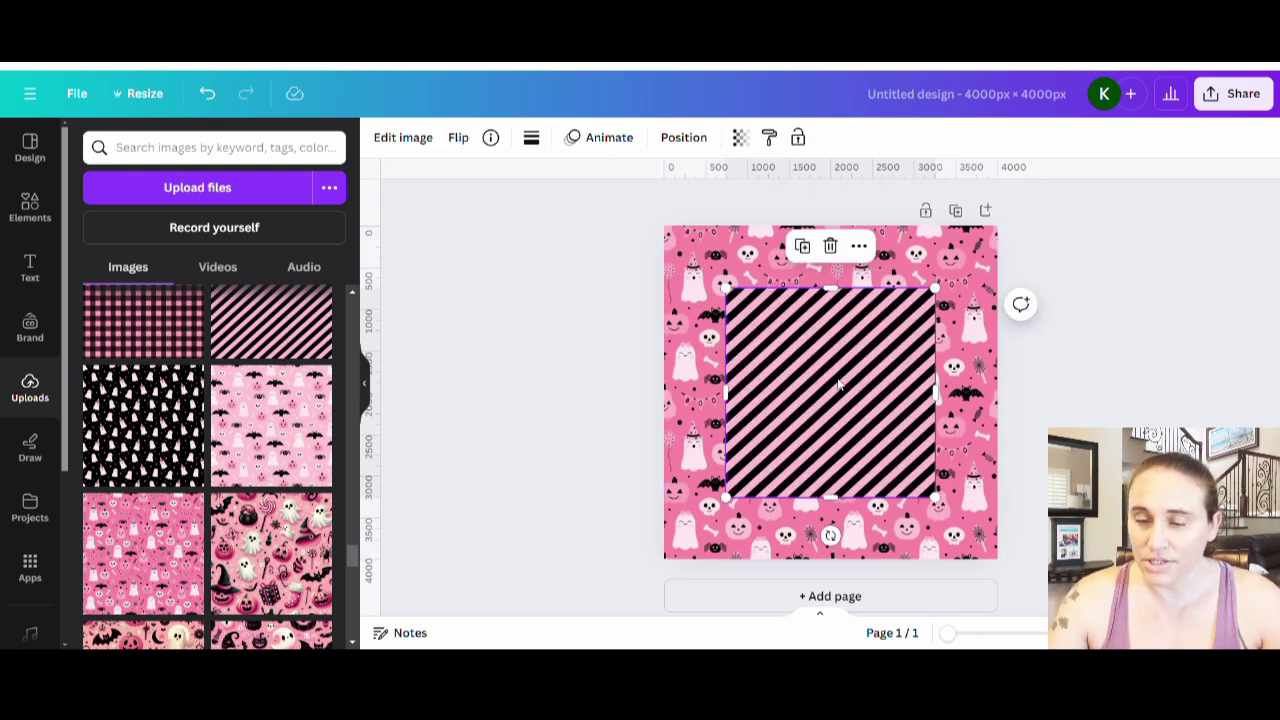
pyautogui.moveTo(838, 384); pyautogui.dragTo(786, 390)
pyautogui.moveTo(787, 298); pyautogui.dragTo(1006, 432)
pyautogui.moveTo(856, 482); pyautogui.dragTo(836, 398)
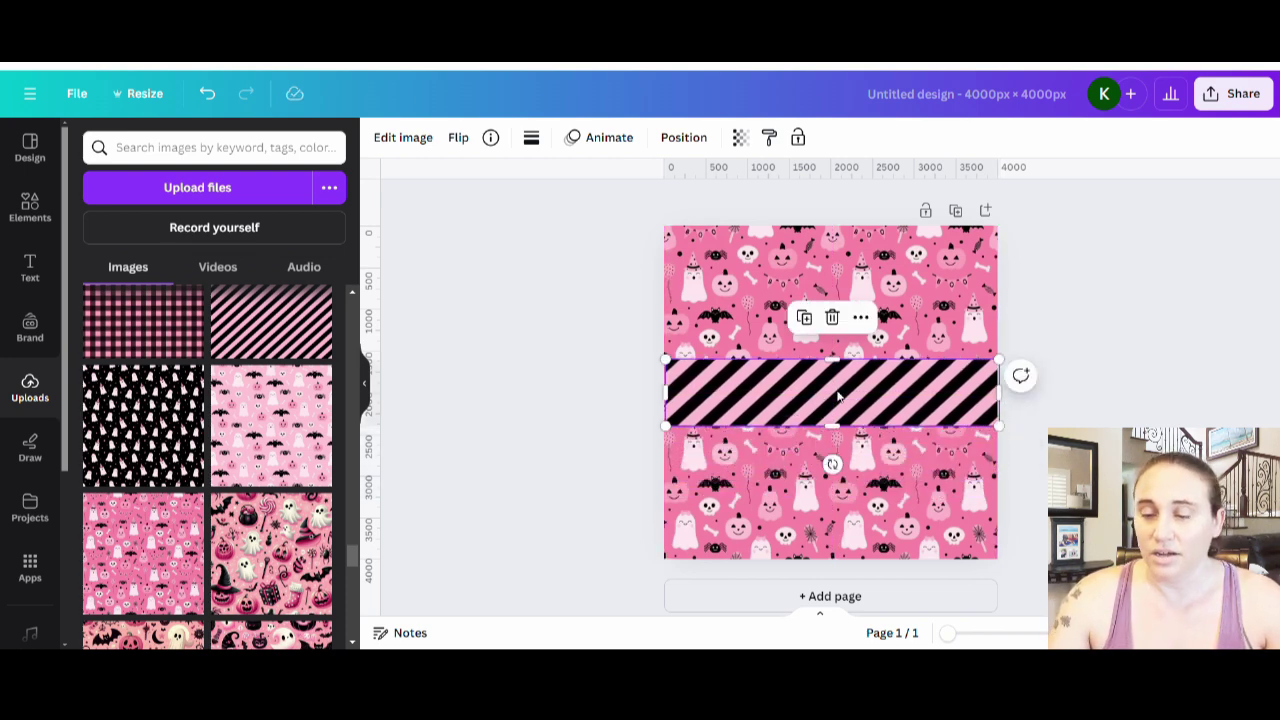
pyautogui.click(1121, 381)
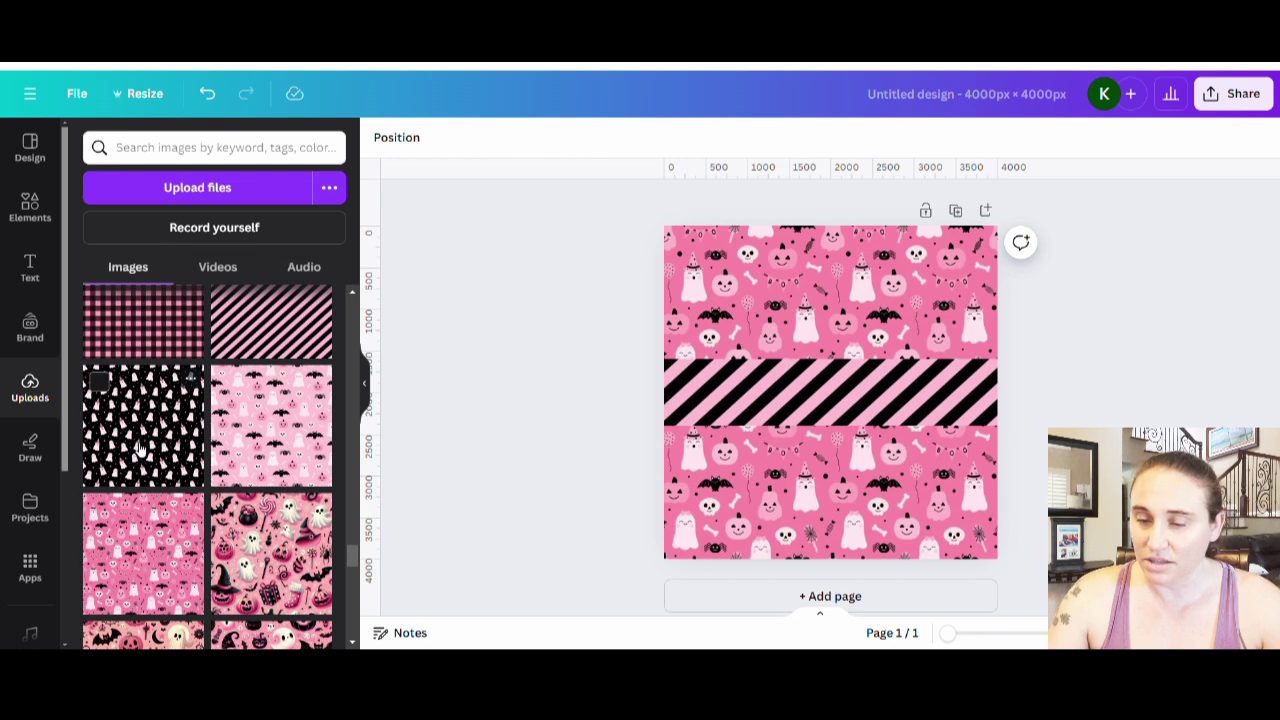
# Resize the black ghost pattern into a full-width band over the stripes, leaving stripe edges showing
pyautogui.click(140, 452)
pyautogui.moveTo(865, 414); pyautogui.dragTo(805, 414)
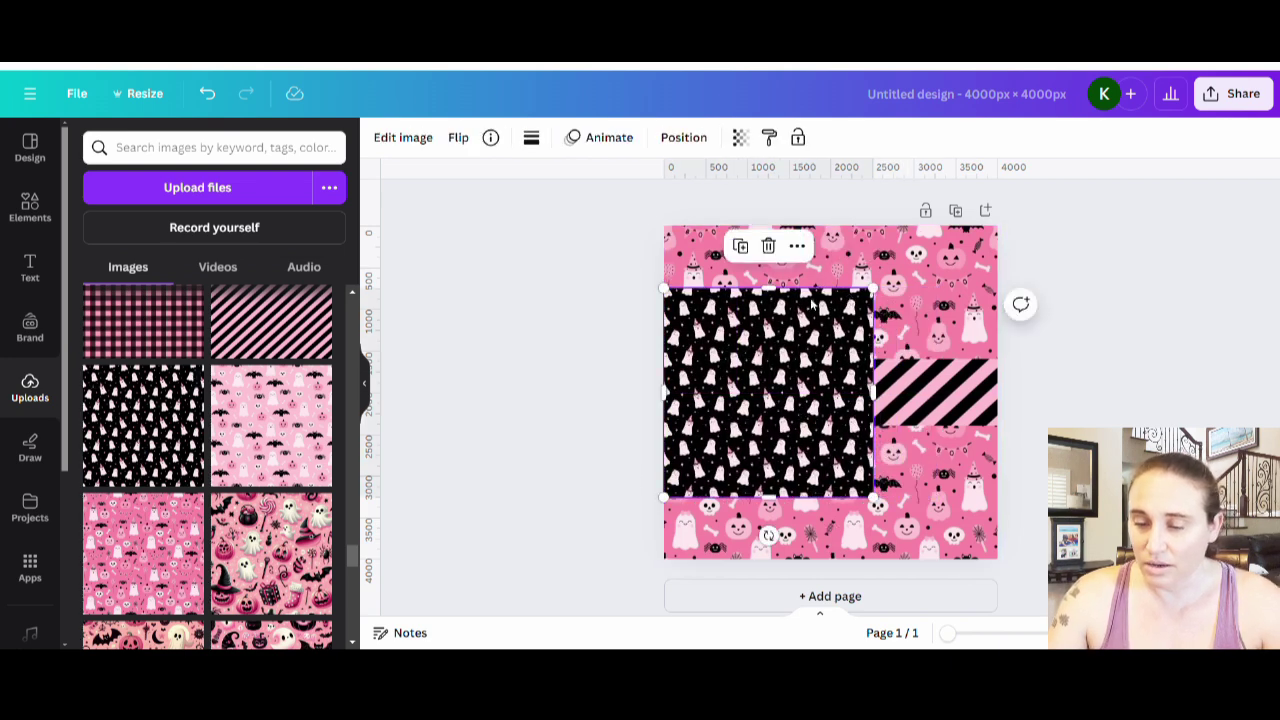
pyautogui.moveTo(772, 298); pyautogui.dragTo(772, 388)
pyautogui.moveTo(777, 509); pyautogui.dragTo(789, 459)
pyautogui.moveTo(880, 391); pyautogui.dragTo(998, 352)
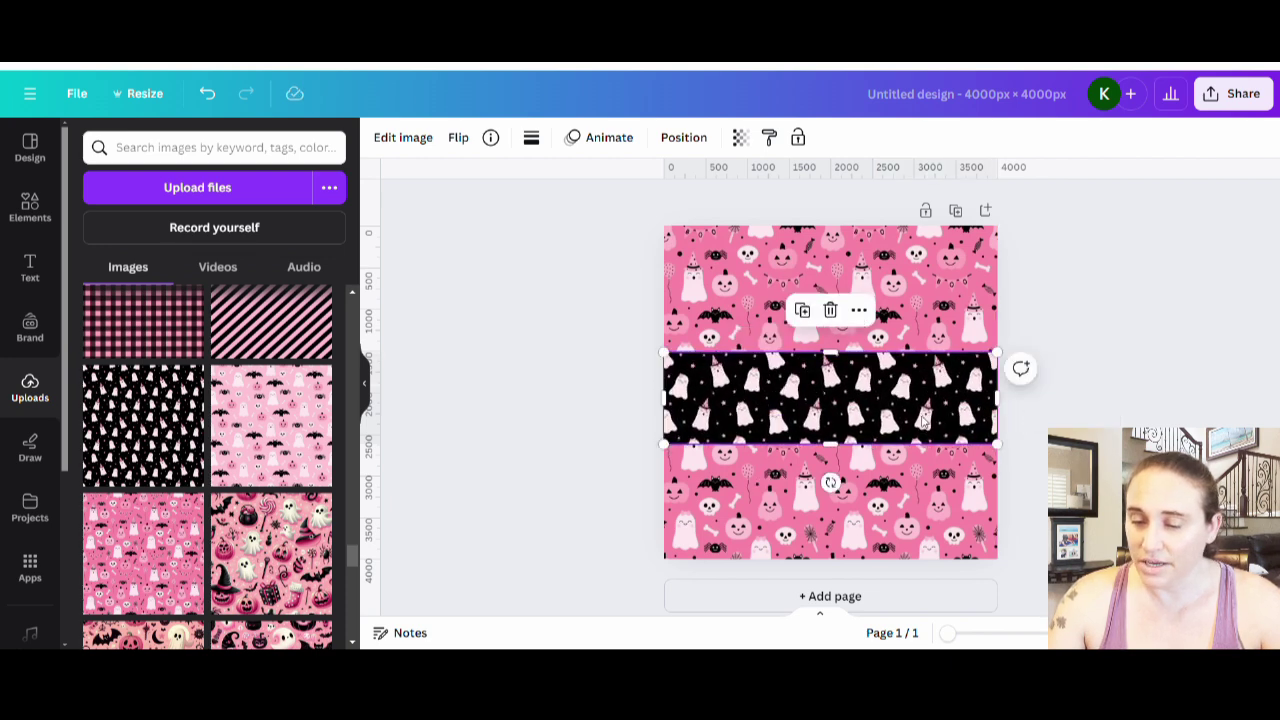
pyautogui.moveTo(842, 455); pyautogui.dragTo(842, 426)
pyautogui.moveTo(818, 361); pyautogui.dragTo(840, 374)
pyautogui.moveTo(835, 423); pyautogui.dragTo(908, 396)
pyautogui.click(1074, 356)
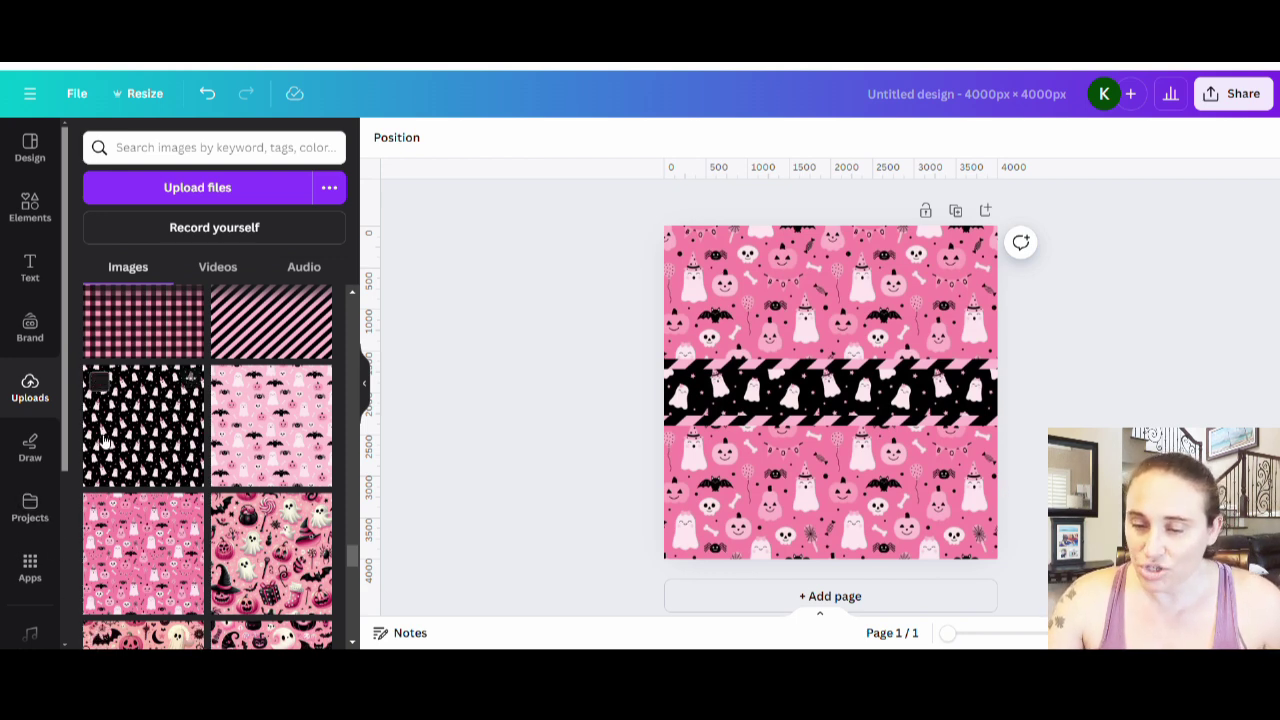
# Add the pink gingham pattern and resize it into a thin full-width band
pyautogui.click(143, 320)
pyautogui.moveTo(850, 376); pyautogui.dragTo(793, 400)
pyautogui.moveTo(778, 548); pyautogui.dragTo(779, 427)
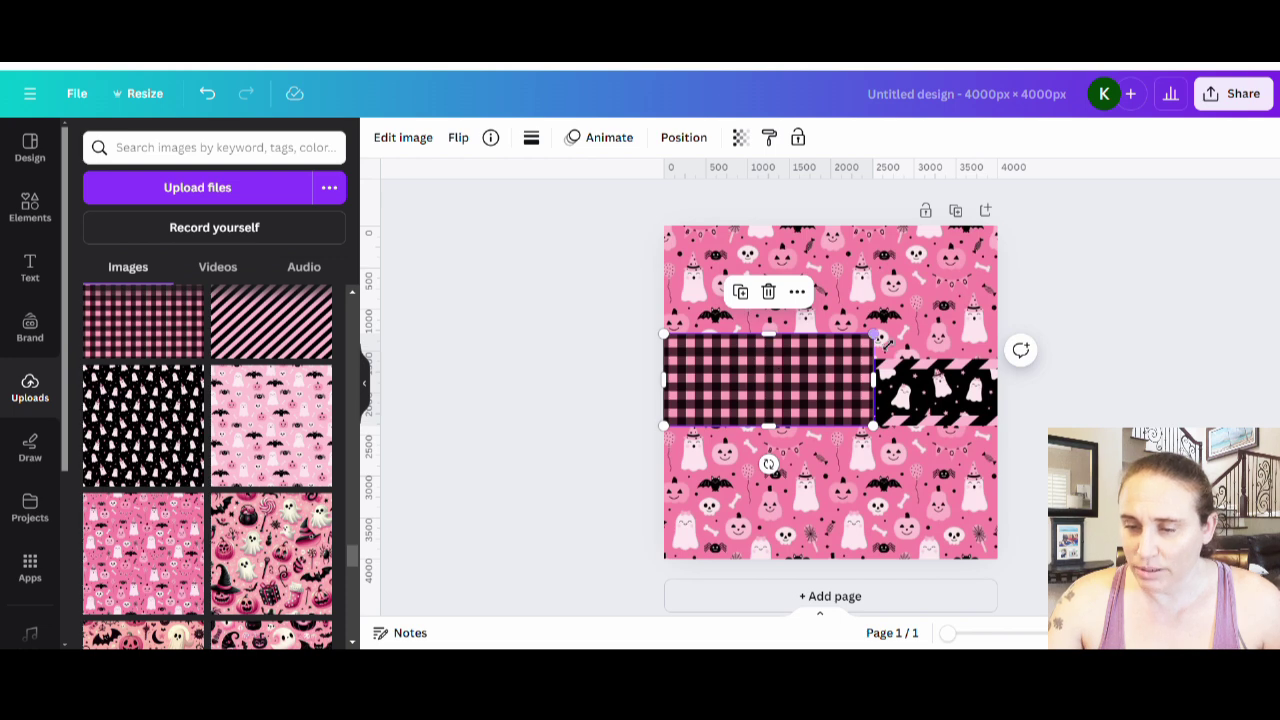
pyautogui.moveTo(886, 343); pyautogui.dragTo(1018, 316)
pyautogui.moveTo(839, 289); pyautogui.dragTo(839, 330)
pyautogui.moveTo(852, 400); pyautogui.dragTo(850, 405)
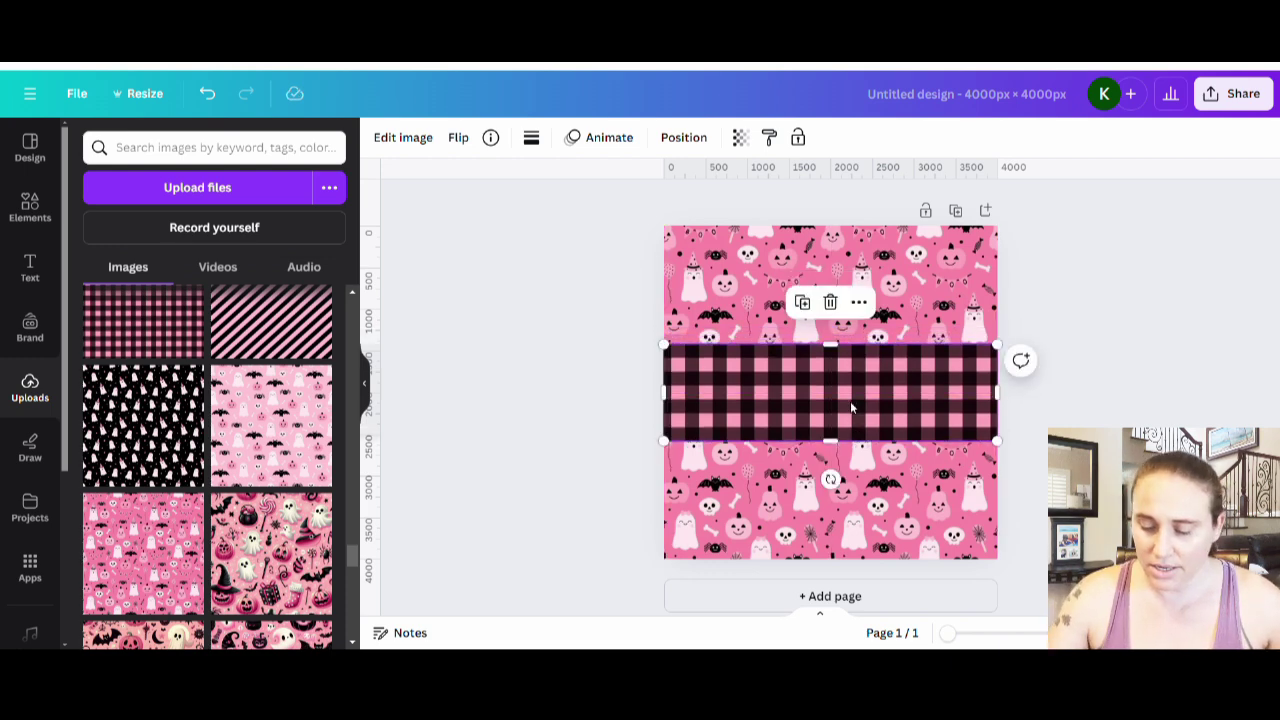
# Layer the gingham band behind the ghost band and nudge the ghost band into place
pyautogui.hotkey('ctrl', 'v')
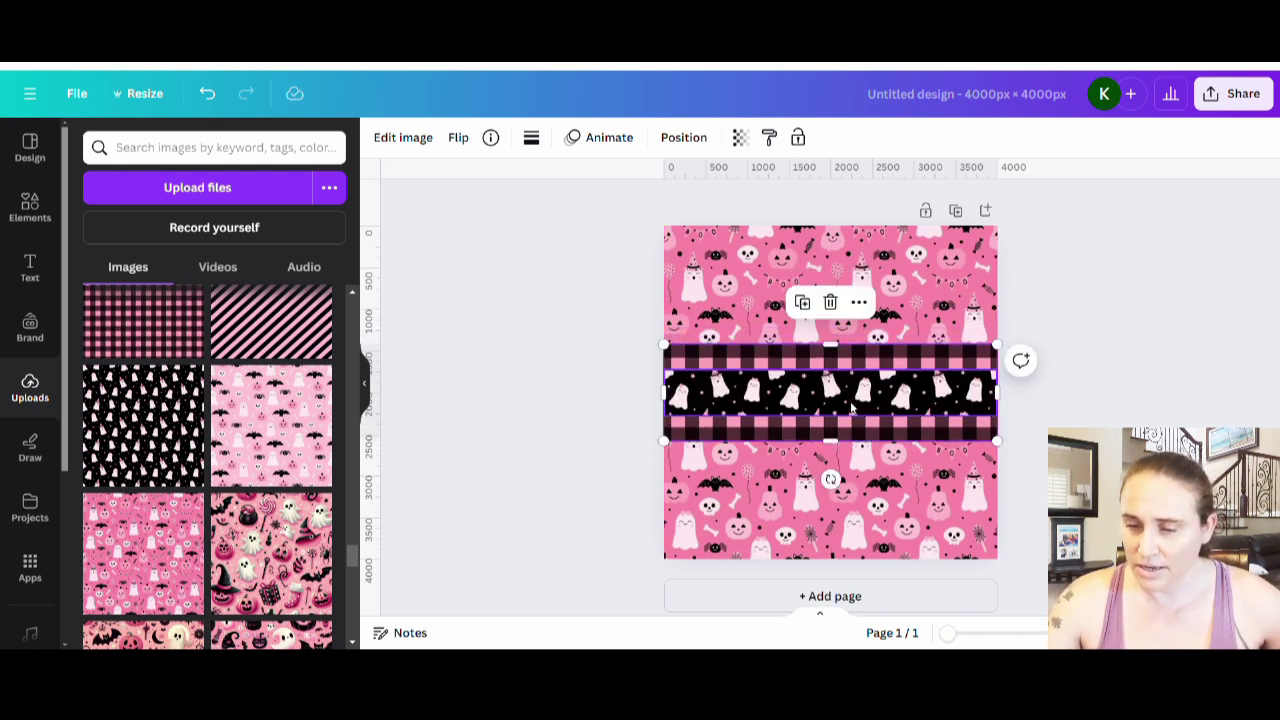
pyautogui.click(1152, 342)
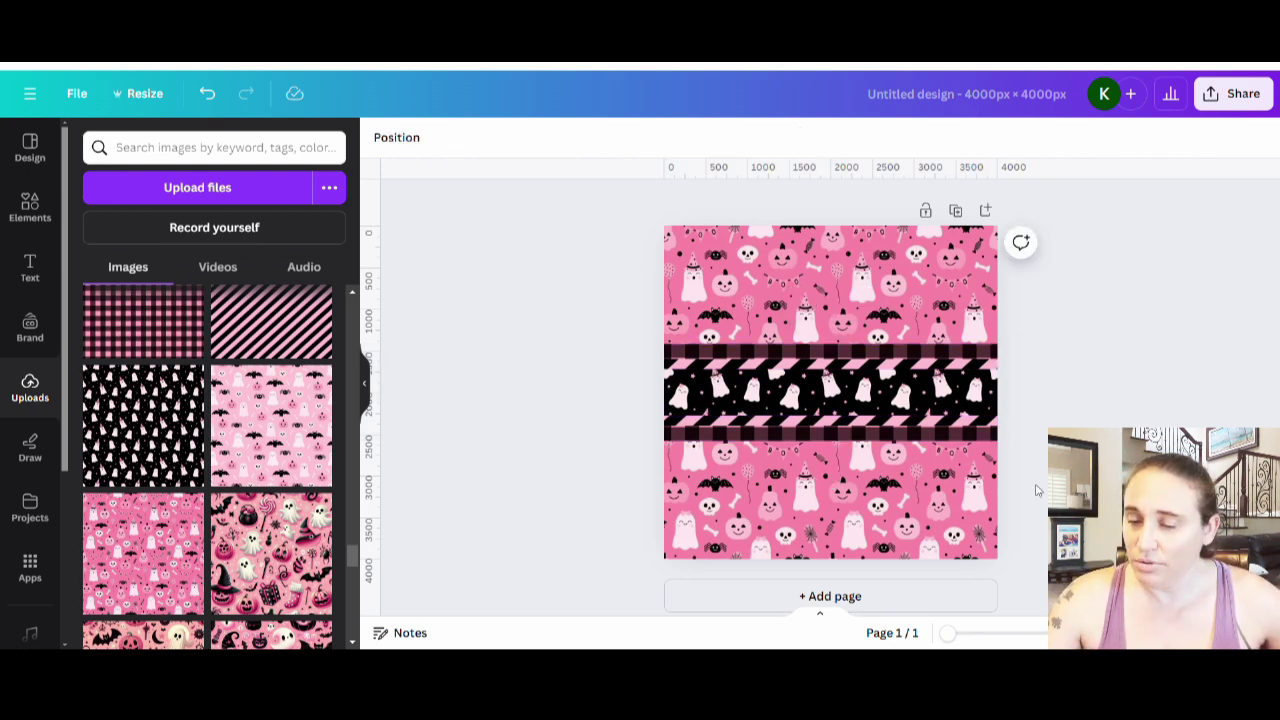
pyautogui.click(853, 445)
pyautogui.moveTo(853, 445); pyautogui.dragTo(857, 476)
pyautogui.click(1040, 452)
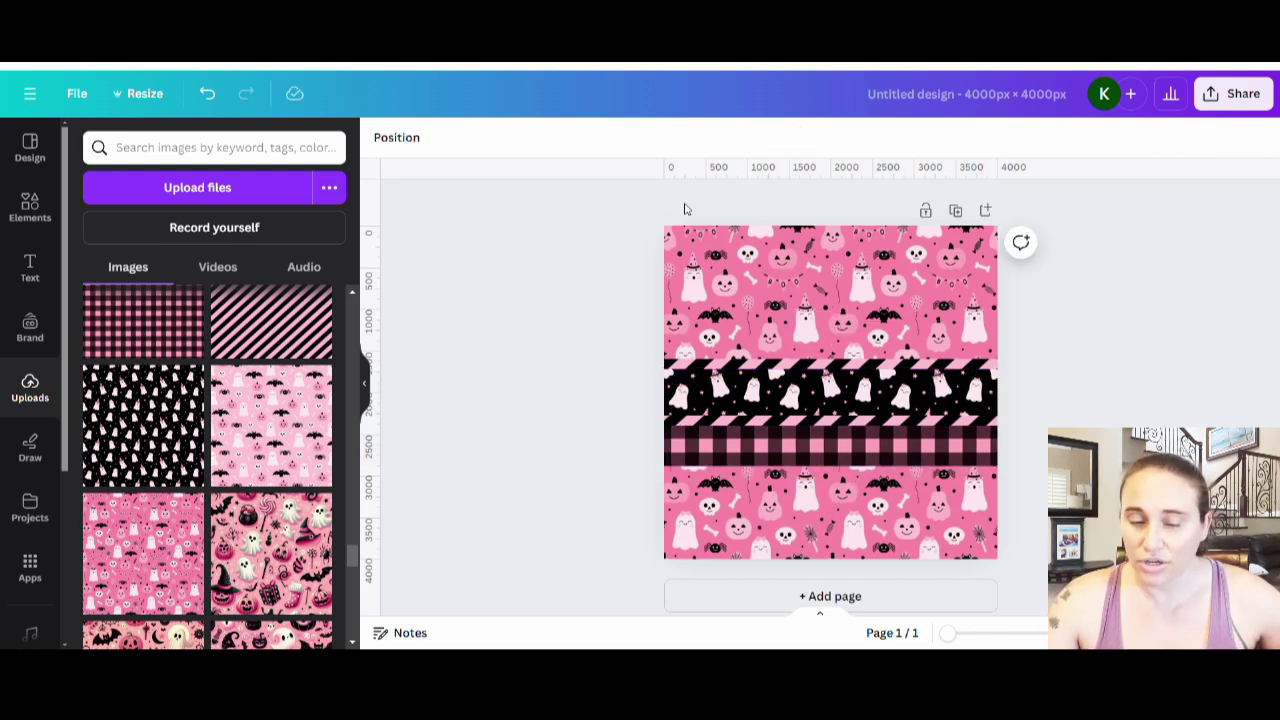
# Delete the gingham band from the design
pyautogui.click(780, 443)
pyautogui.moveTo(786, 457); pyautogui.dragTo(623, 631)
pyautogui.press('Delete')
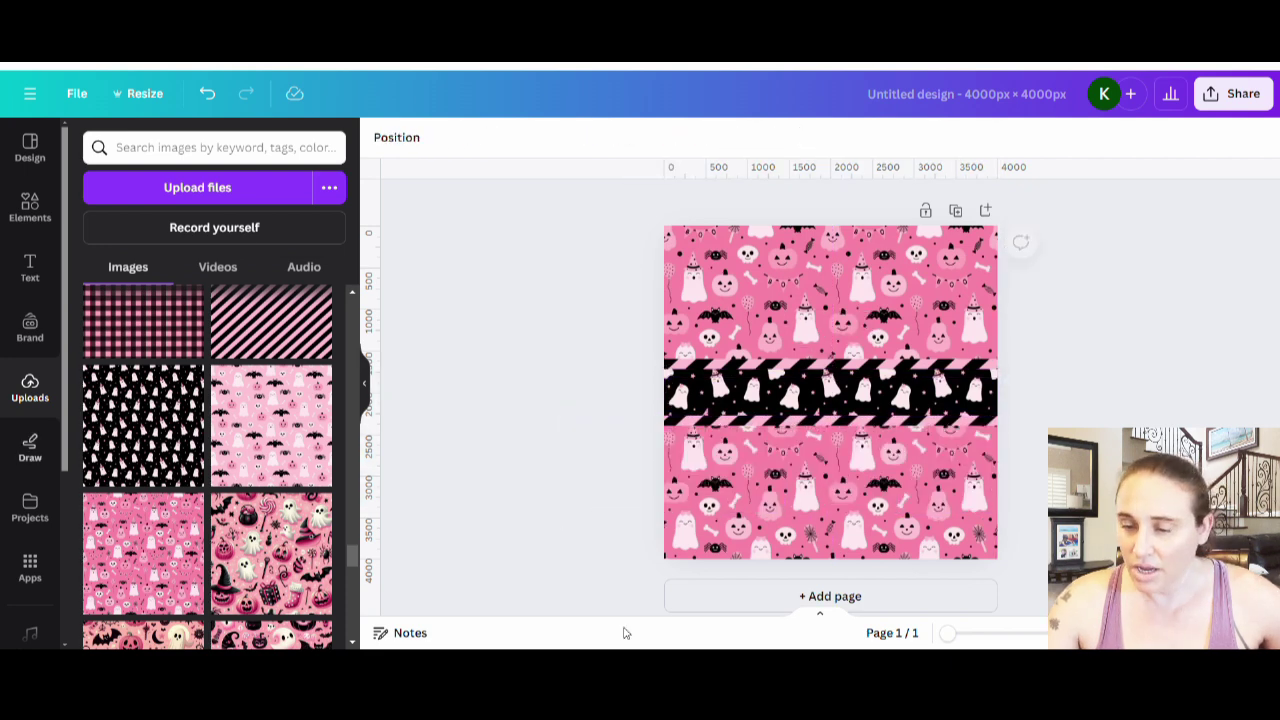
# Add the light-pink bat-and-ghost pattern at full width over the top section
pyautogui.click(292, 447)
pyautogui.moveTo(825, 372); pyautogui.dragTo(763, 231)
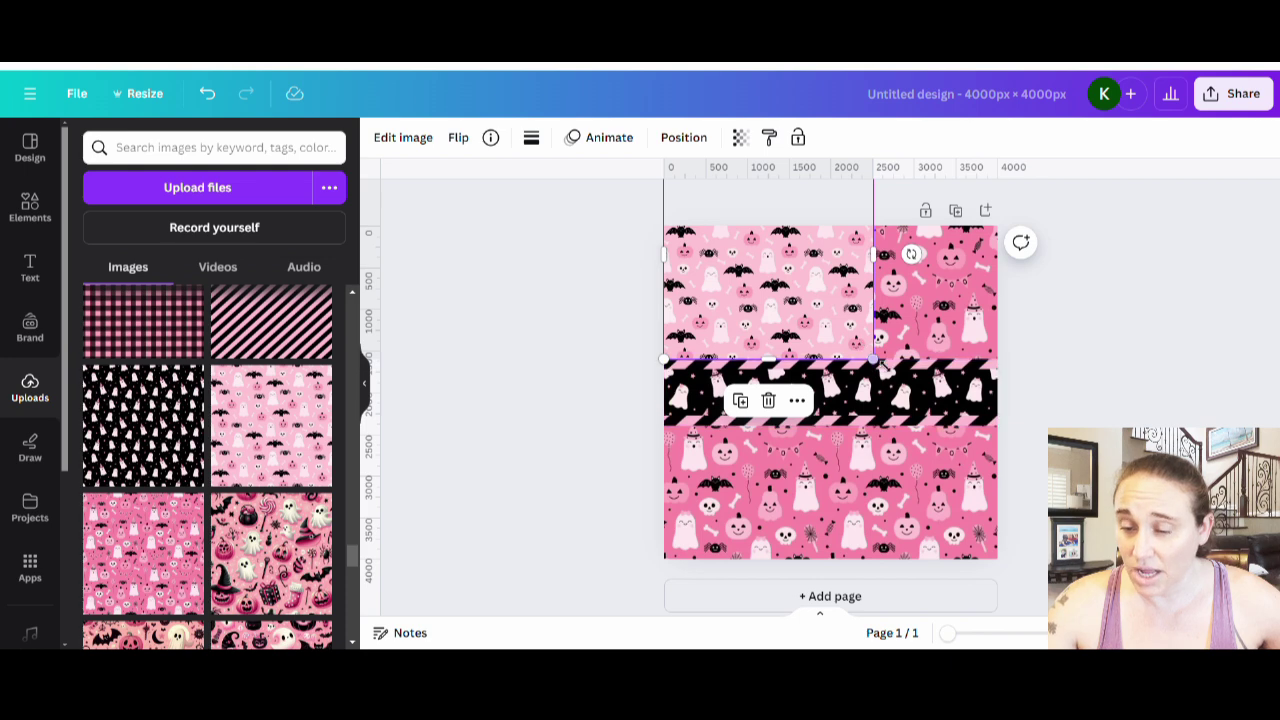
pyautogui.moveTo(882, 366); pyautogui.dragTo(998, 486)
pyautogui.moveTo(825, 375); pyautogui.dragTo(825, 324)
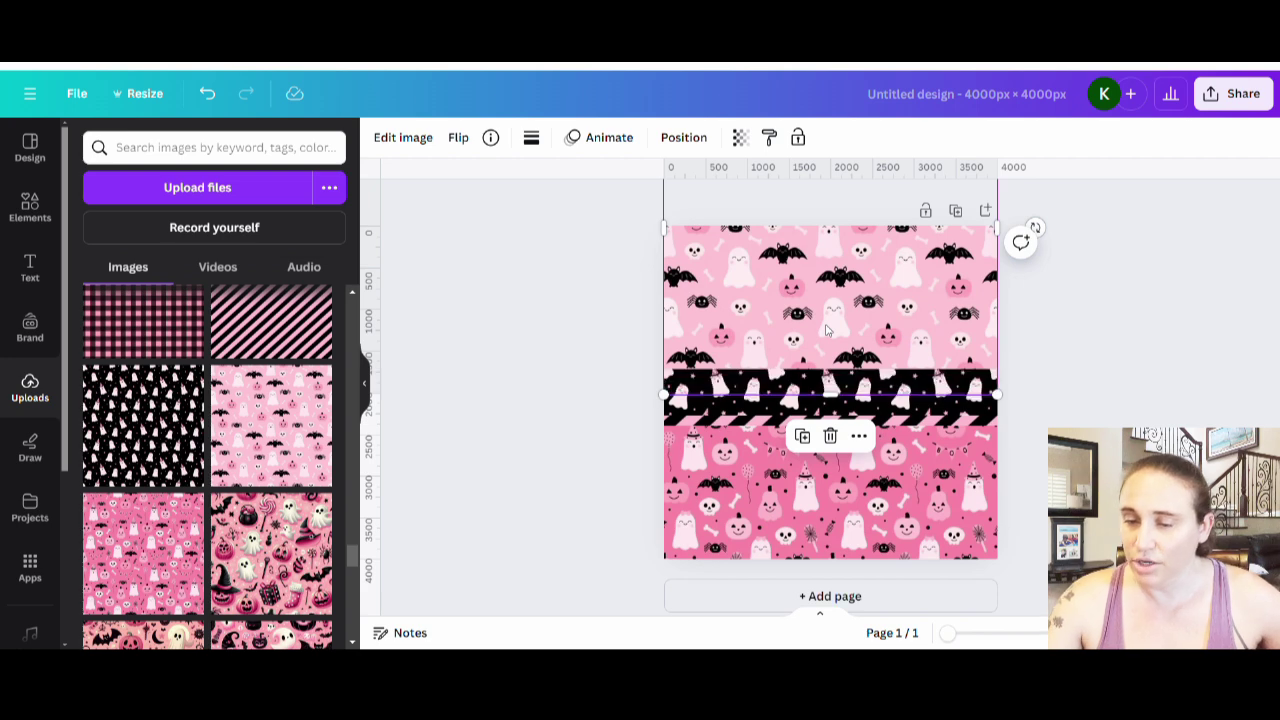
pyautogui.click(1043, 255)
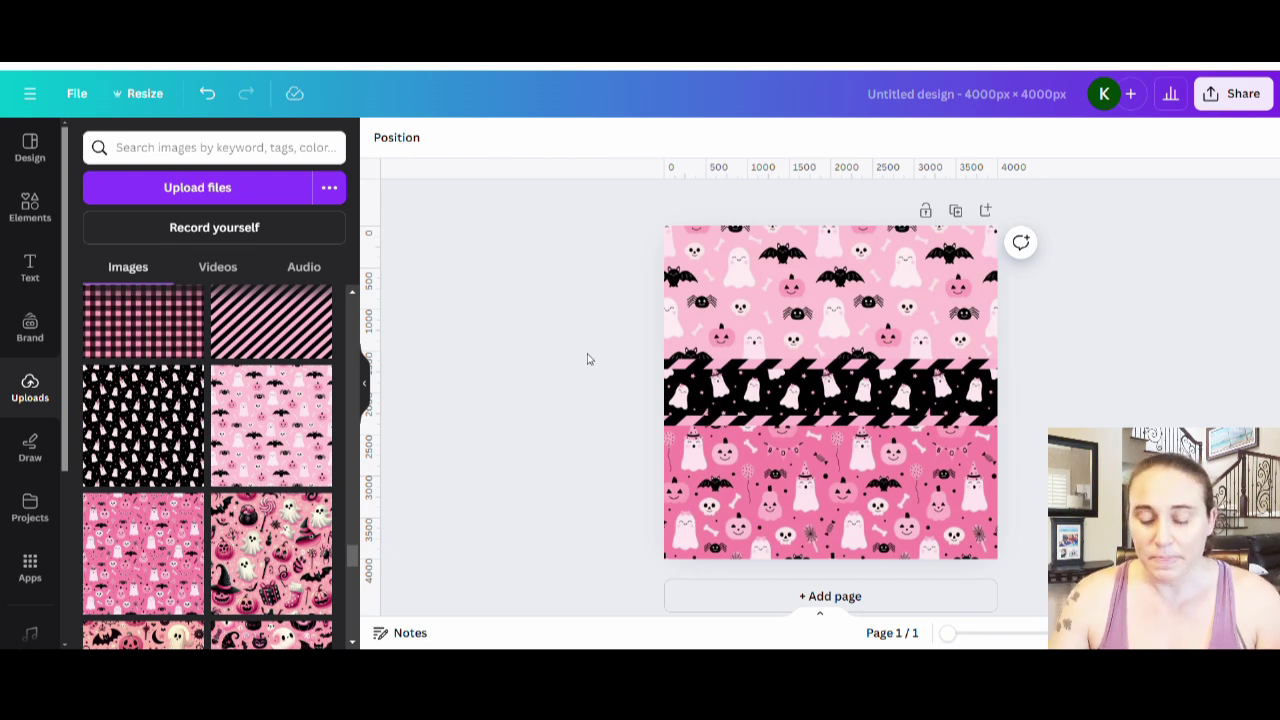
# Rename the design 'pinkoween pattern' and download it as a PNG
pyautogui.click(985, 101)
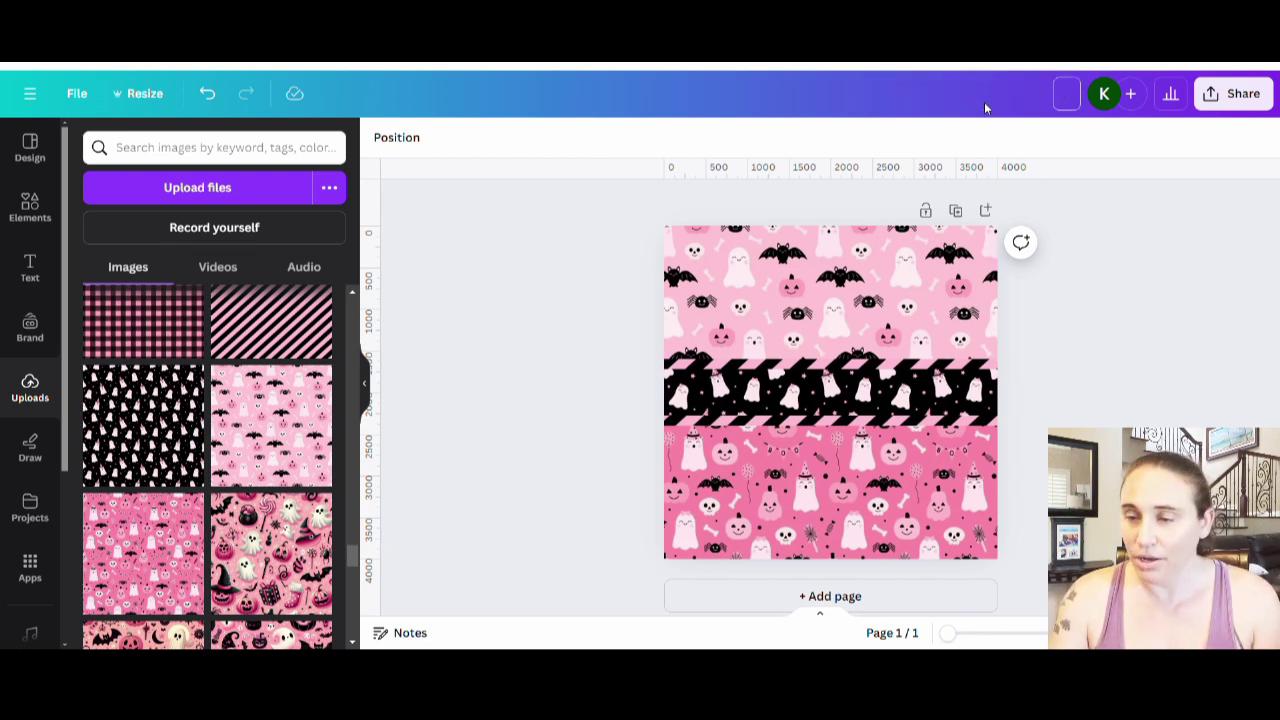
pyautogui.write('pinkoween')
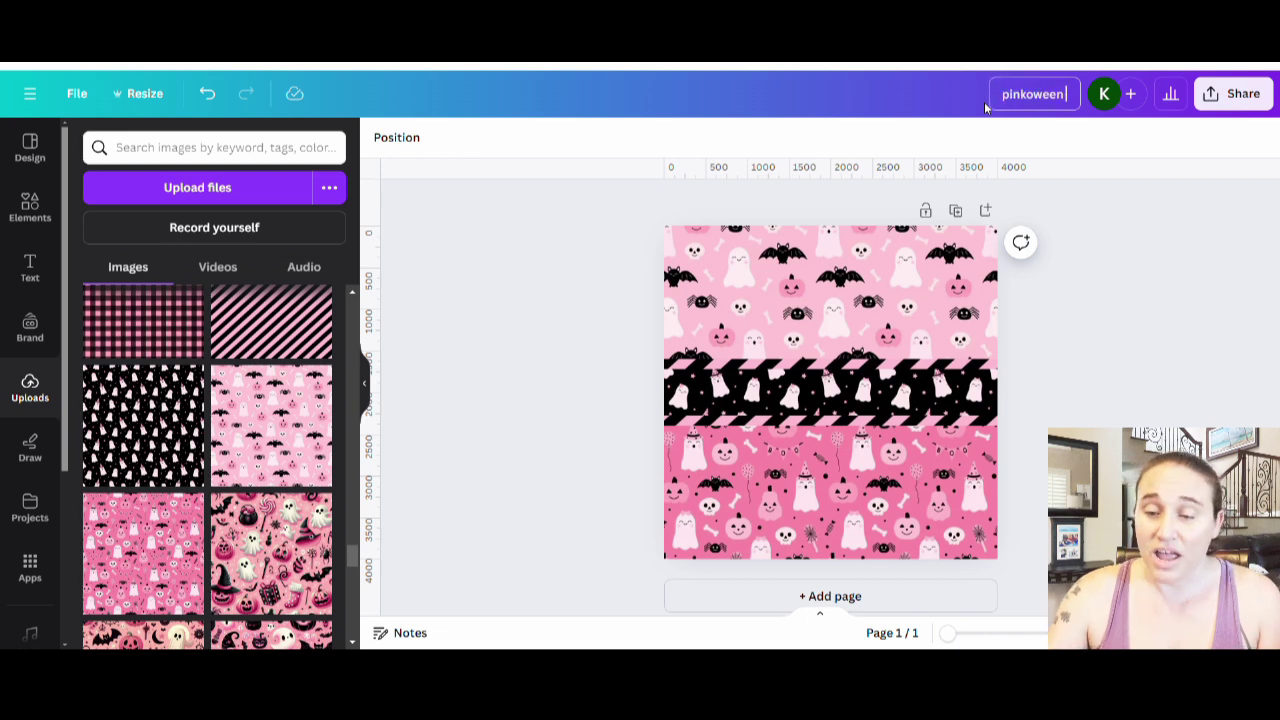
pyautogui.write(' pattern')
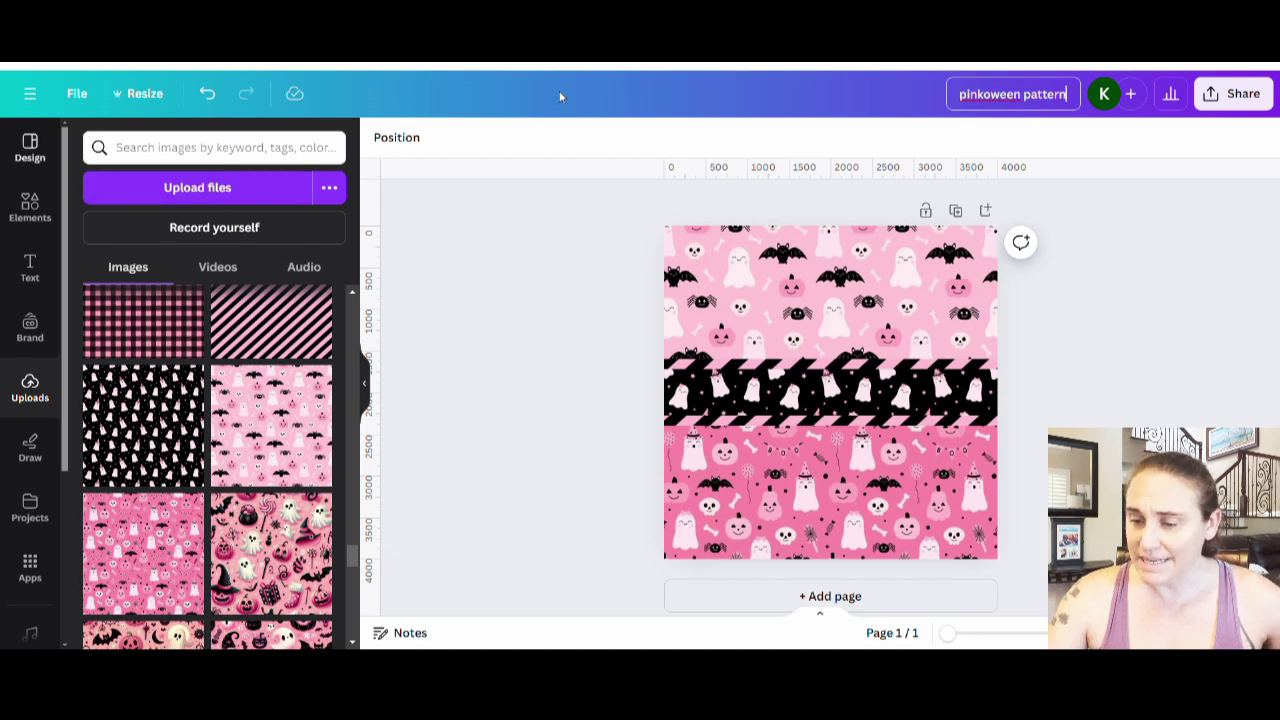
pyautogui.click(1222, 104)
pyautogui.click(1005, 533)
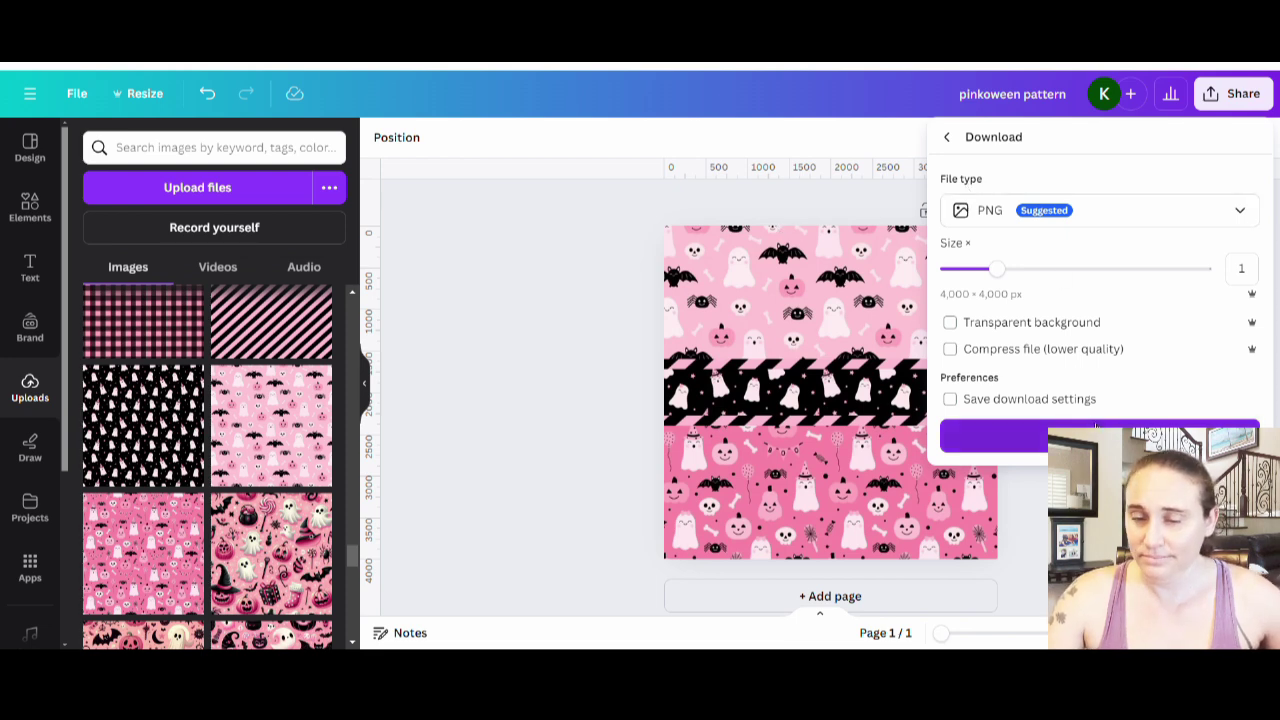
pyautogui.click(1150, 436)
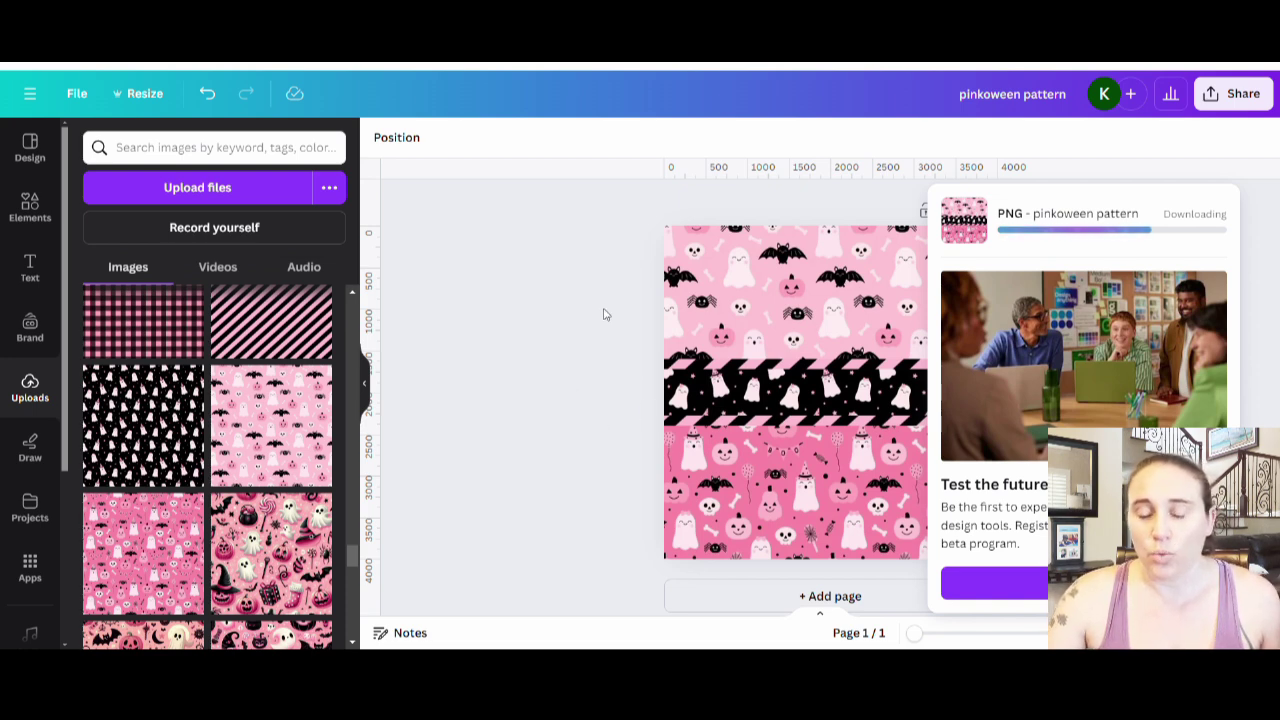
# Dismiss the download notice so pinkoween pattern.png uploads as the artwork
pyautogui.click(531, 355)
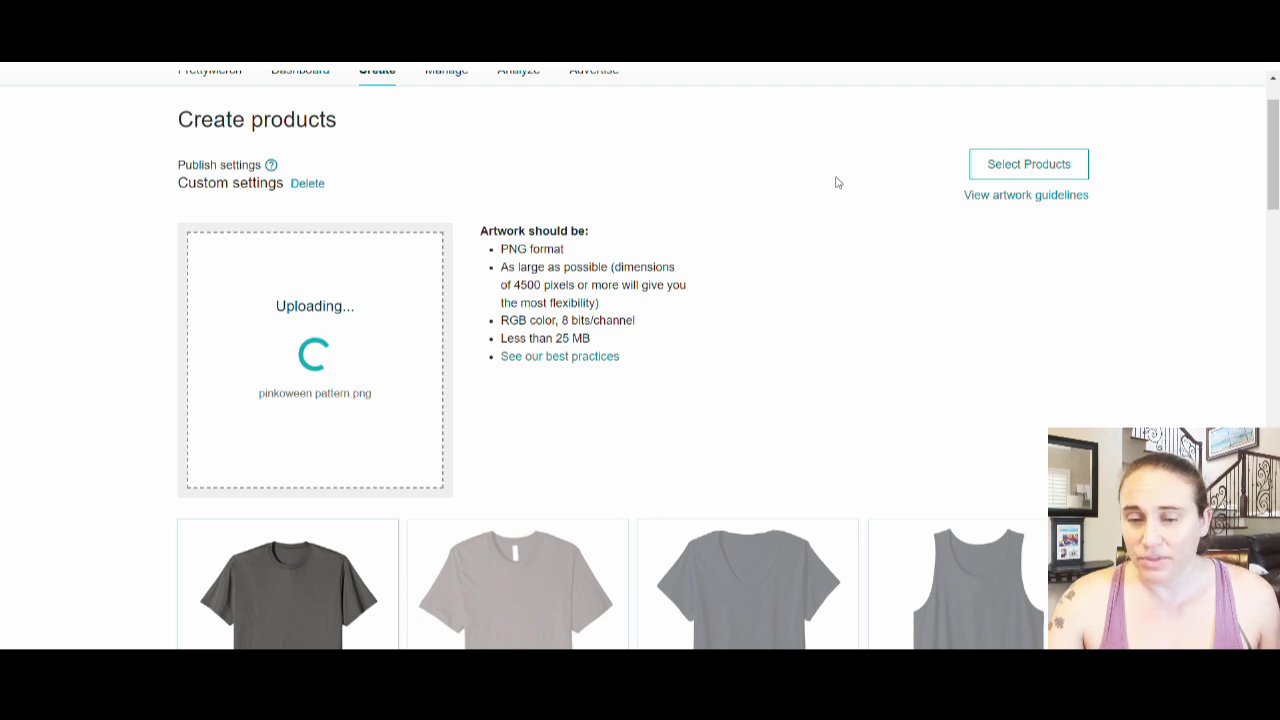
# Replace the .com Standard t-shirt with Throw pillows, Tote bag, iPhone cases and PopSockets grip
pyautogui.click(1008, 174)
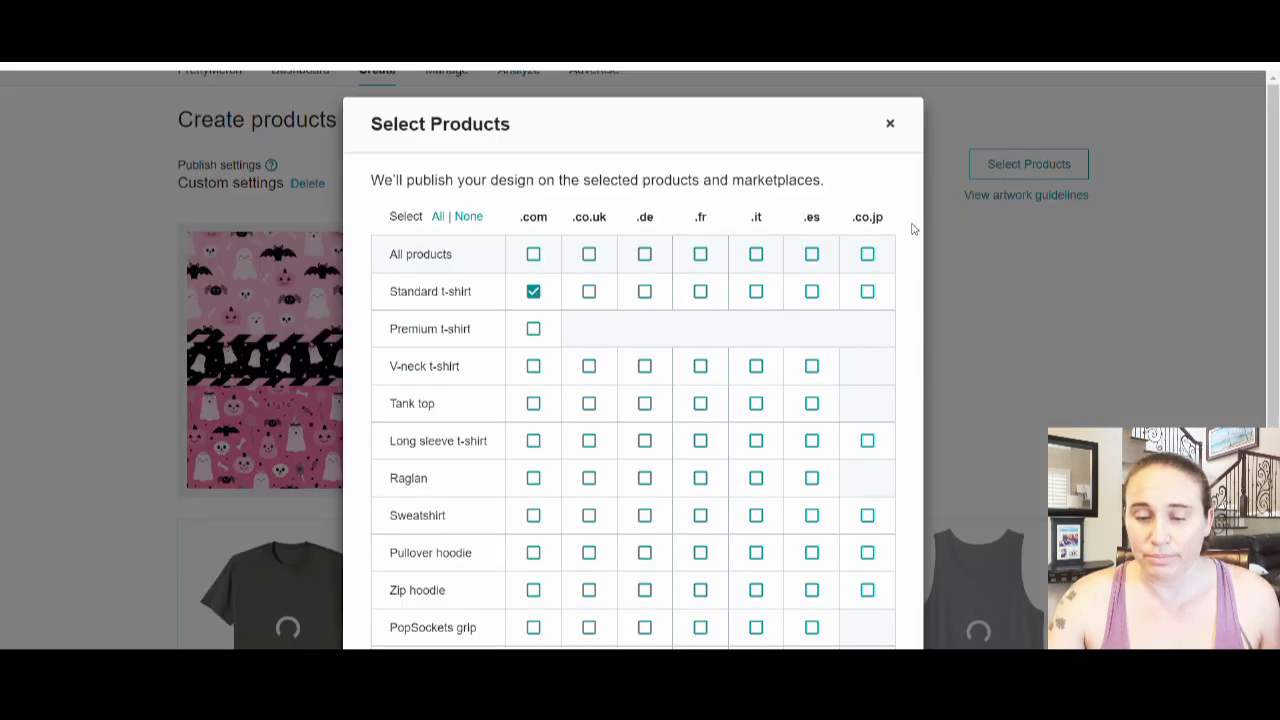
pyautogui.click(533, 291)
pyautogui.scroll(-2, 533, 300)
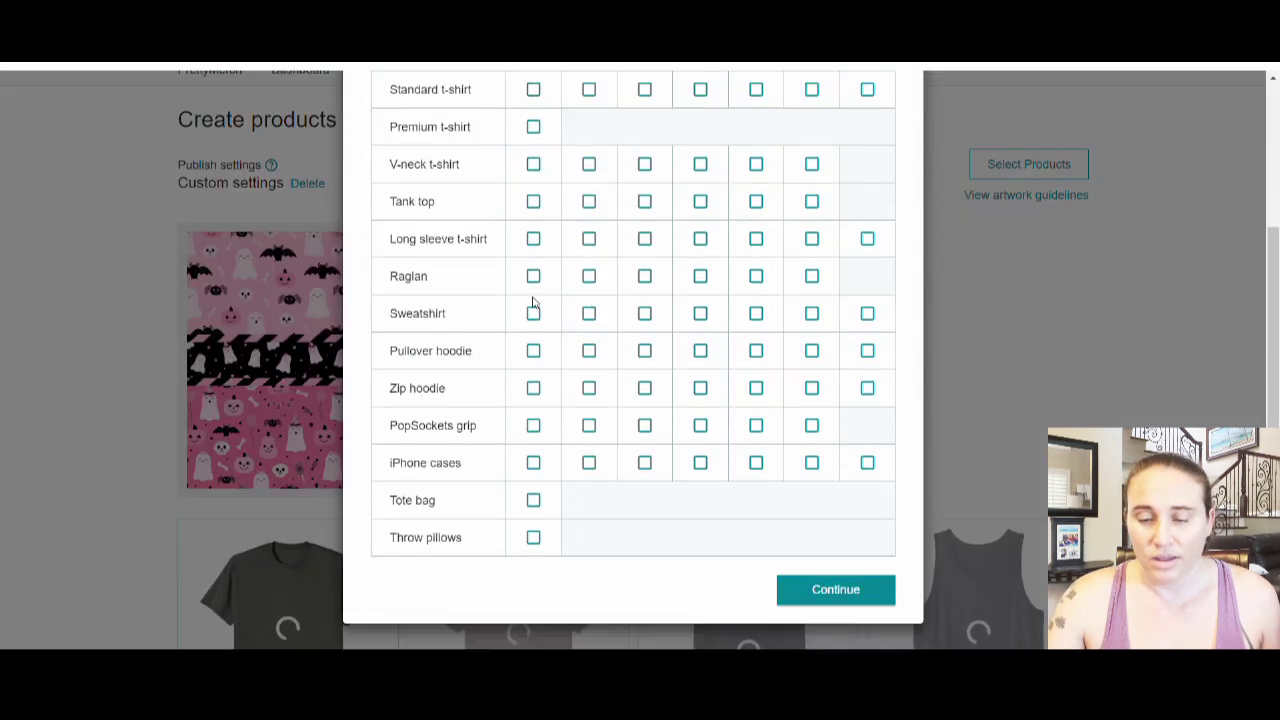
pyautogui.click(533, 537)
pyautogui.click(533, 500)
pyautogui.click(533, 462)
pyautogui.click(533, 425)
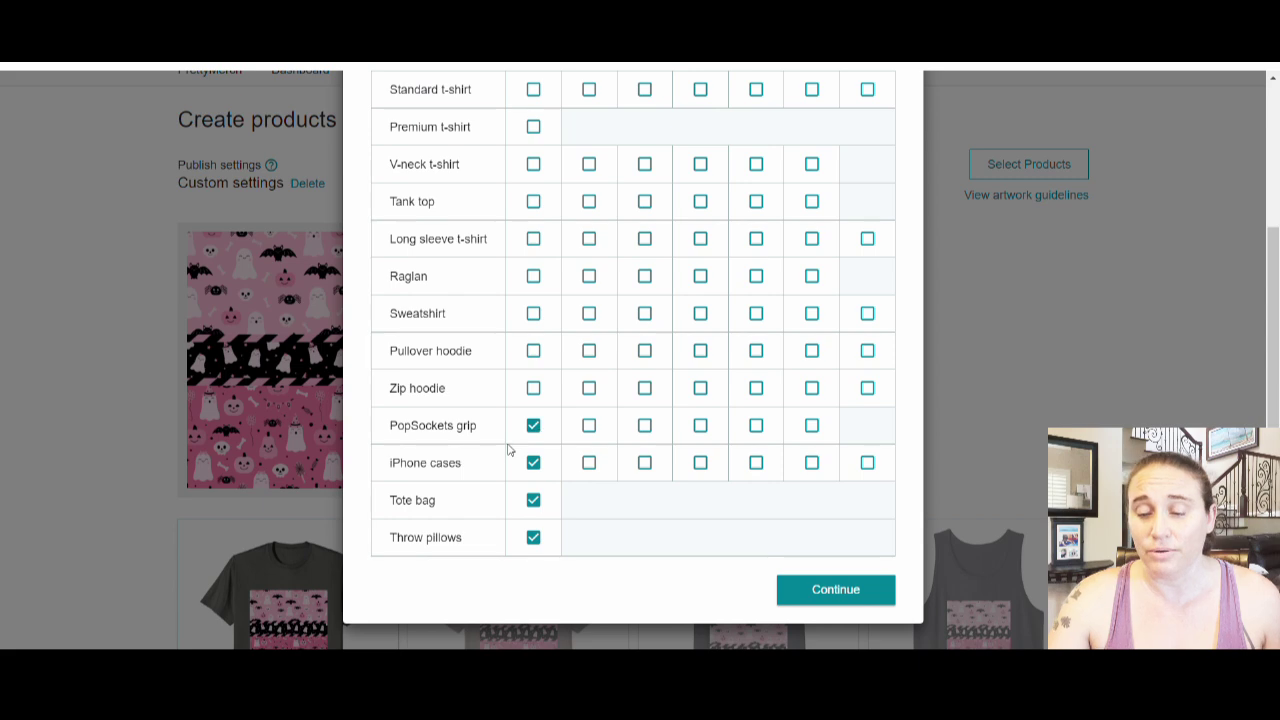
# Confirm the four chosen products and bring the product list into view
pyautogui.click(833, 597)
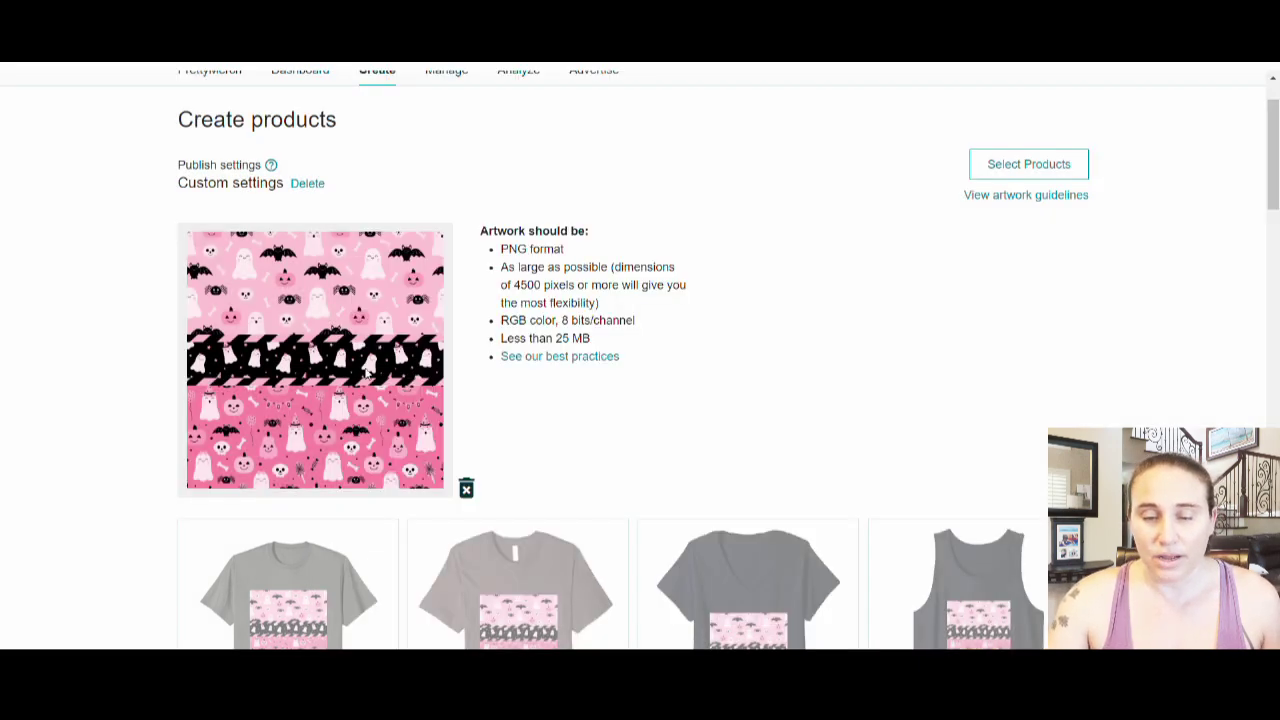
pyautogui.scroll(-1, 265, 265)
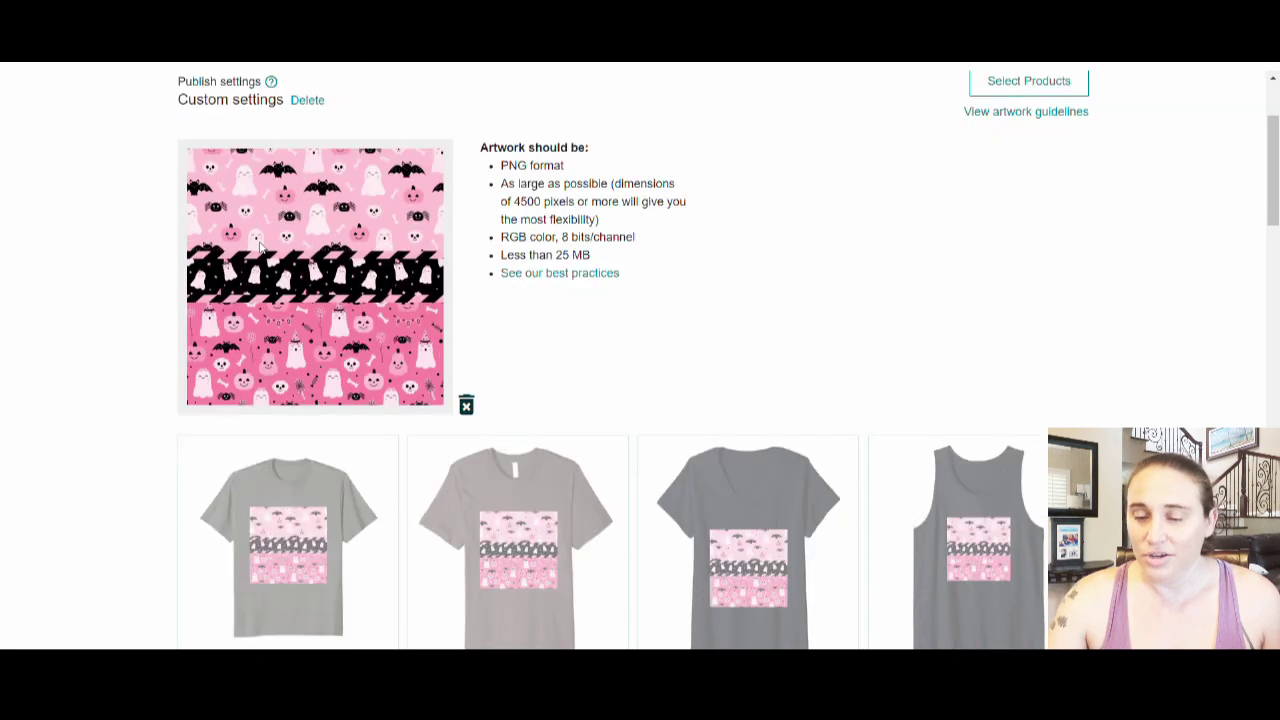
pyautogui.scroll(-5, 314, 477)
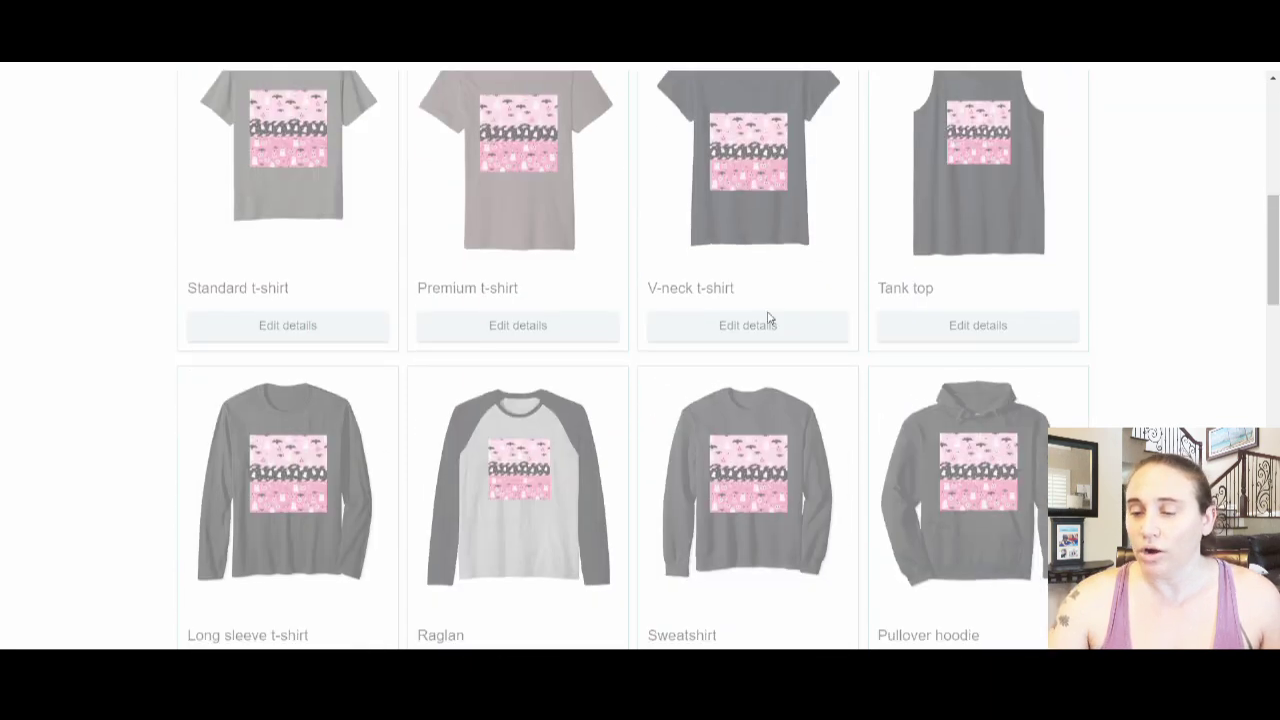
pyautogui.scroll(-6, 900, 555)
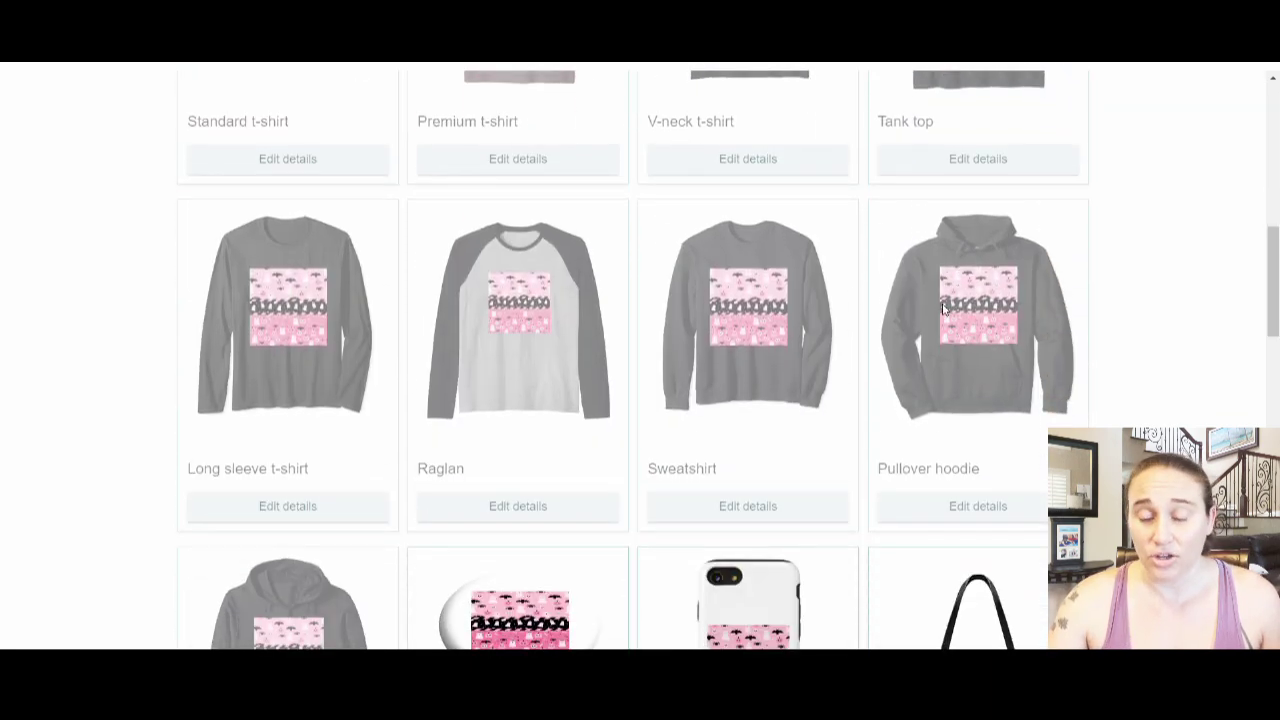
pyautogui.scroll(-2, 244, 415)
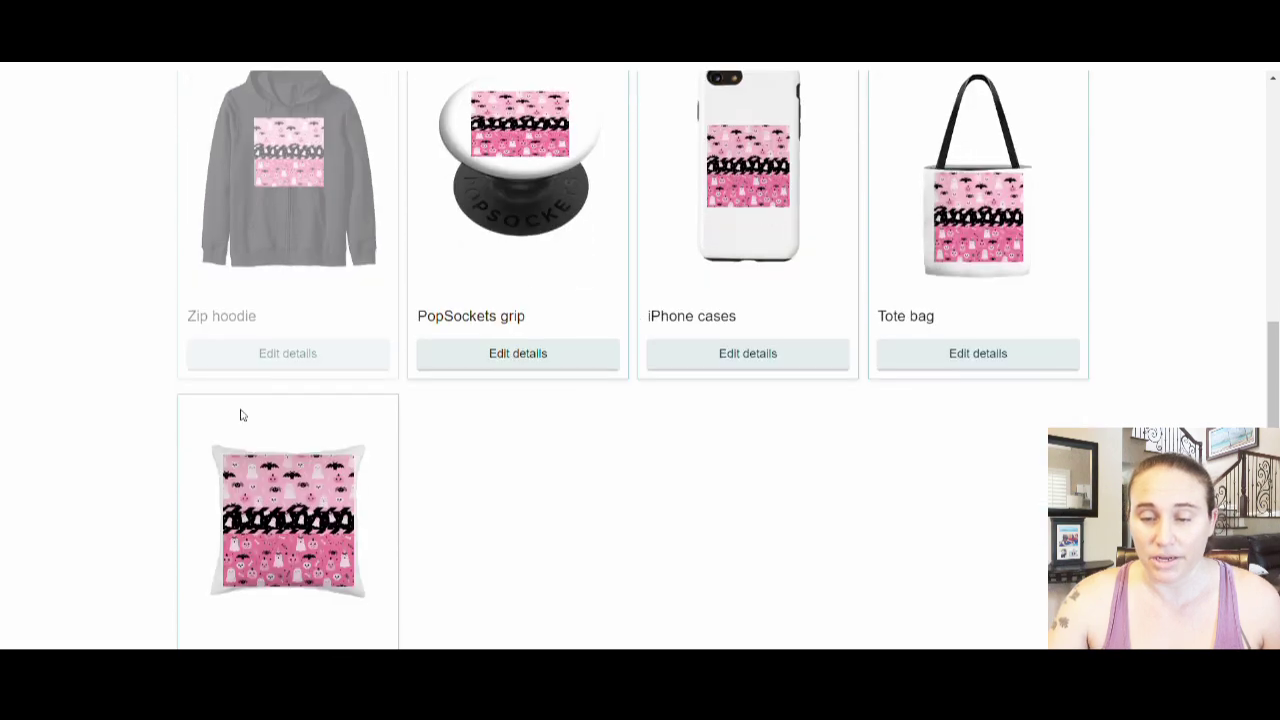
# Enlarge the PopSockets grip pattern to 13% scale
pyautogui.click(520, 360)
pyautogui.scroll(-3, 507, 340)
pyautogui.scroll(-1, 507, 340)
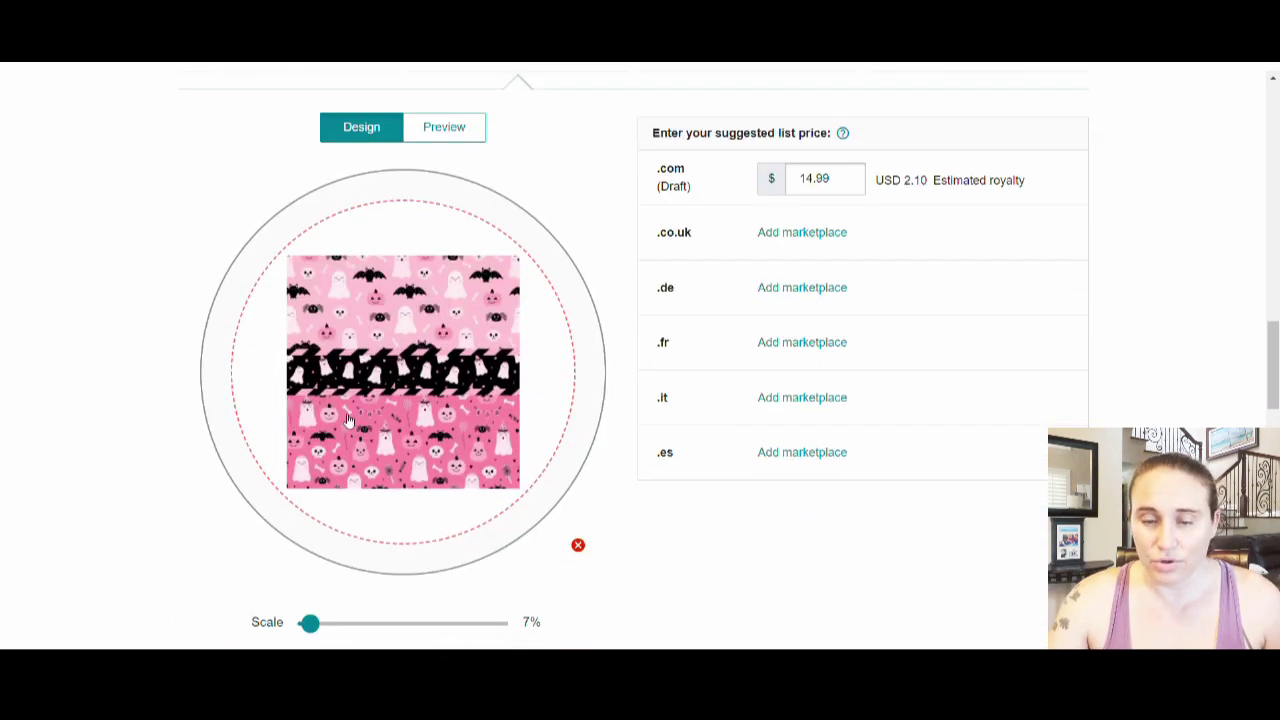
pyautogui.moveTo(348, 420); pyautogui.dragTo(342, 332)
pyautogui.scroll(-1, 435, 331)
pyautogui.scroll(-1, 435, 331)
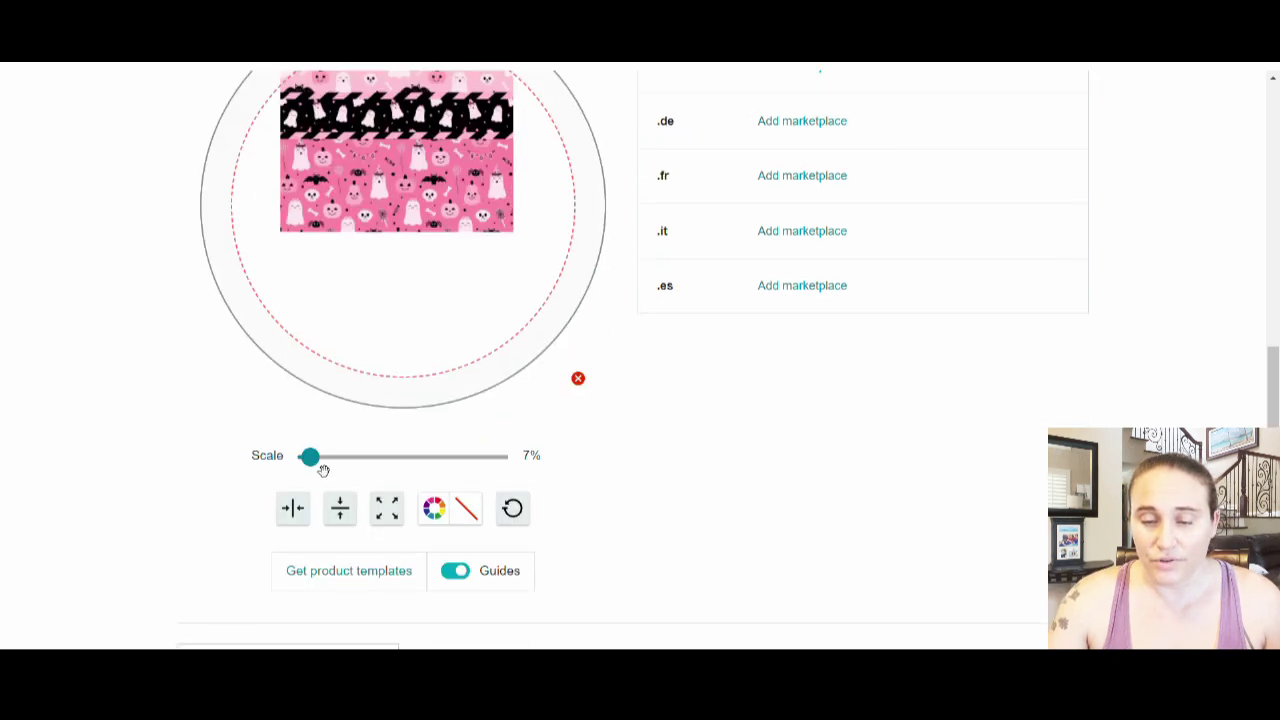
pyautogui.click(322, 460)
pyautogui.moveTo(340, 473); pyautogui.dragTo(332, 469)
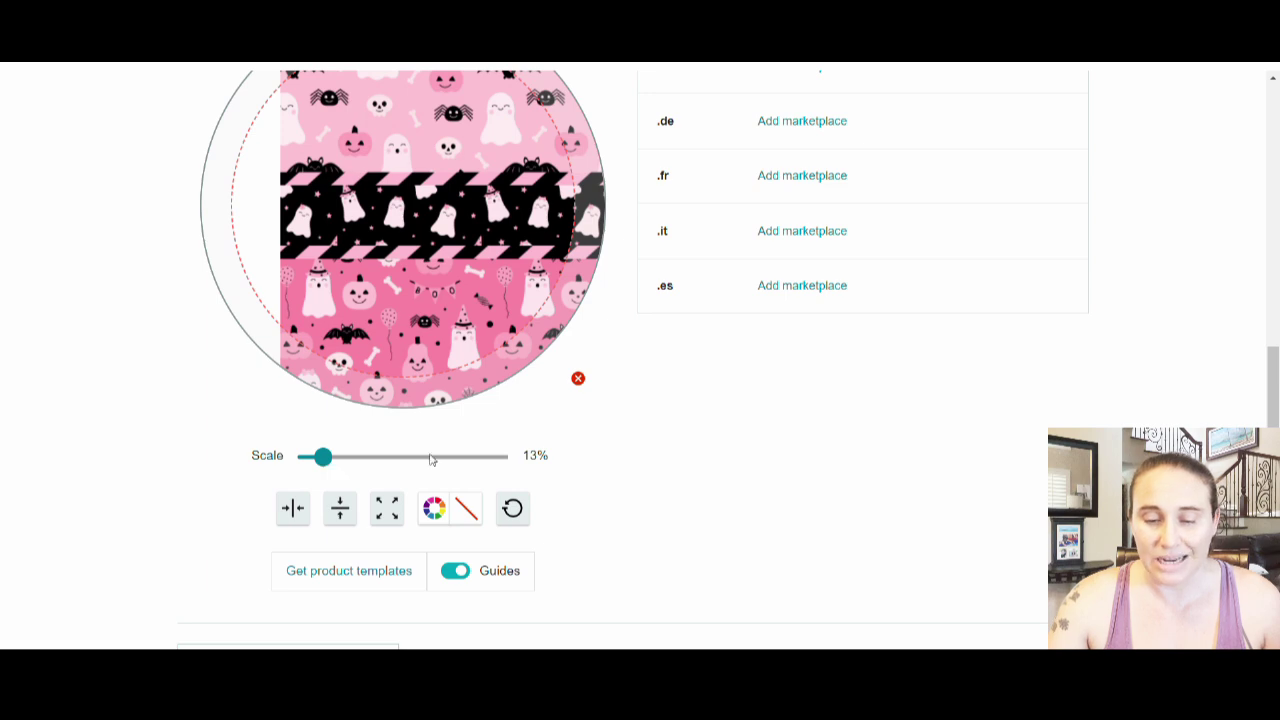
# Centre the PopSockets grip pattern horizontally and vertically
pyautogui.scroll(2, 432, 458)
pyautogui.click(285, 594)
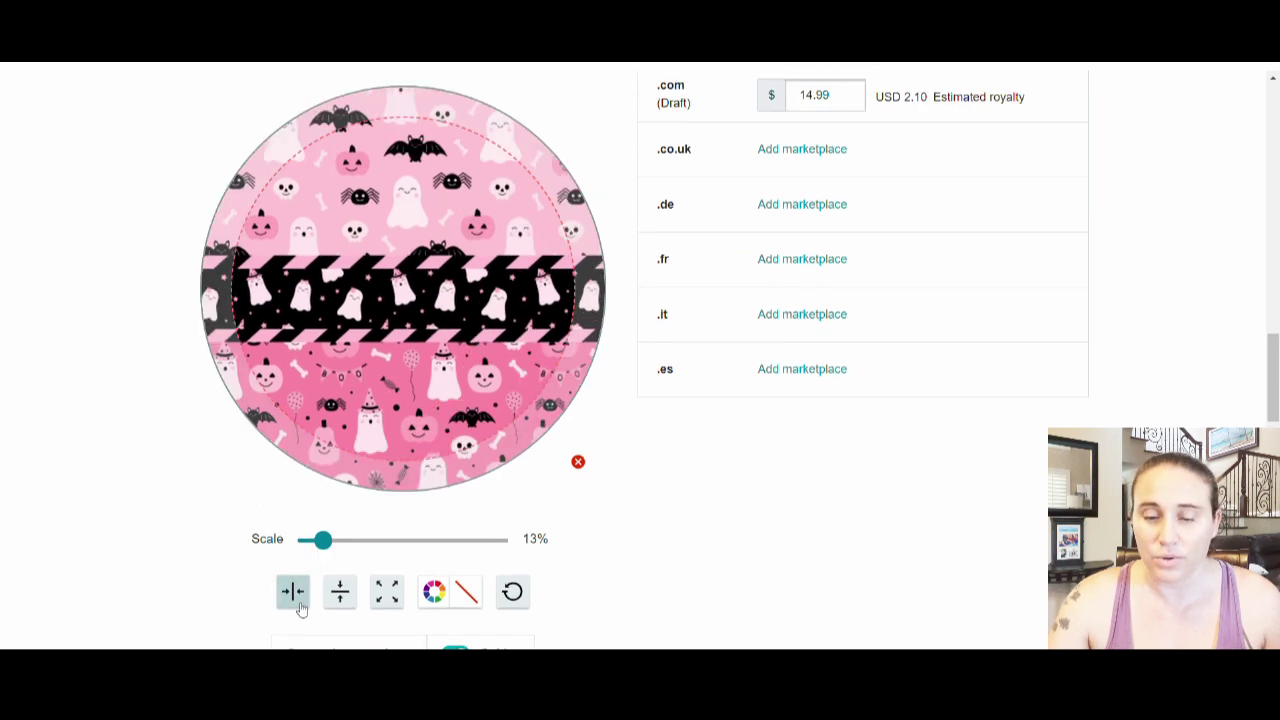
pyautogui.click(340, 600)
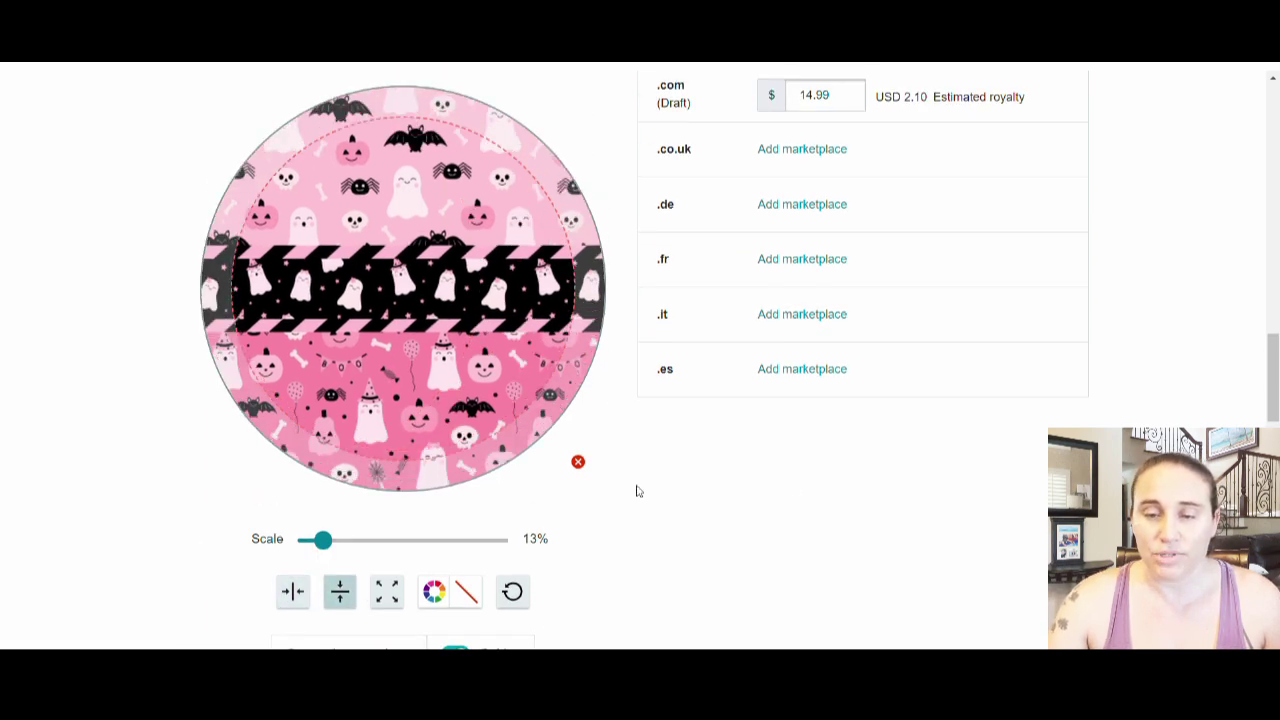
pyautogui.scroll(5, 814, 491)
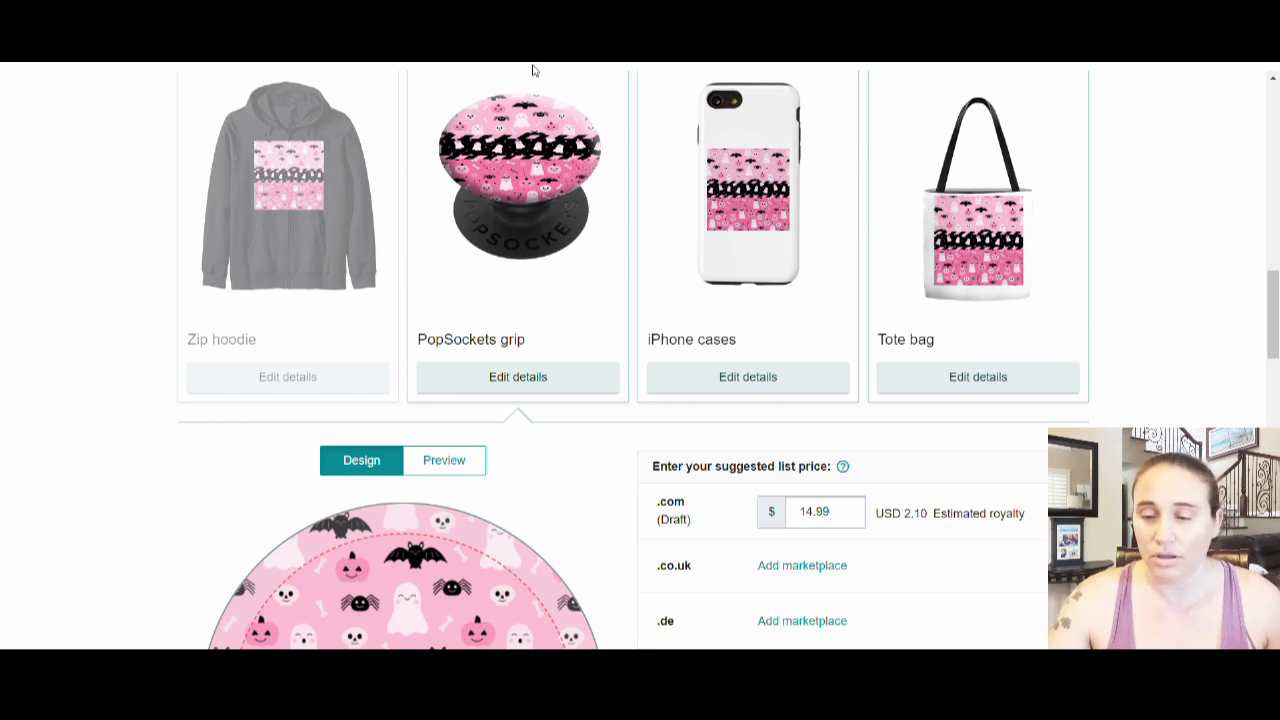
# Reposition the pattern on the iPhone case and enlarge it to cover the case
pyautogui.click(775, 380)
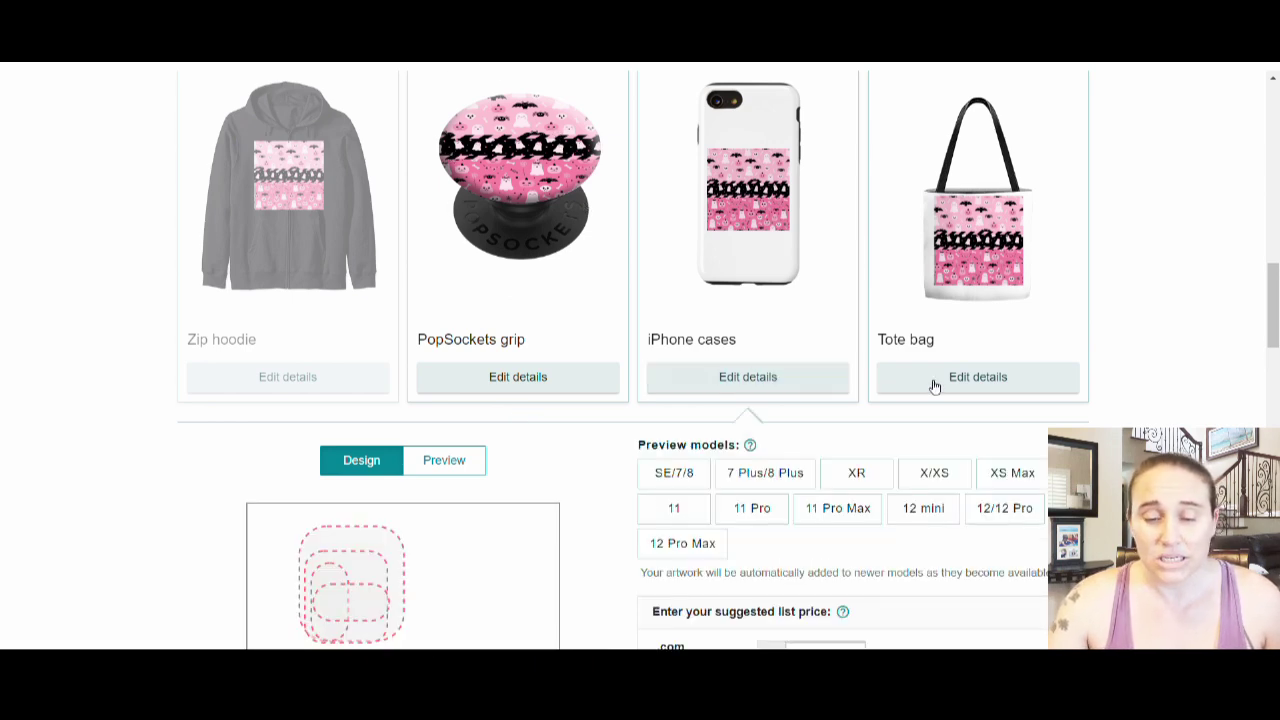
pyautogui.scroll(-4, 563, 343)
pyautogui.scroll(2, 463, 568)
pyautogui.scroll(-2, 463, 568)
pyautogui.moveTo(400, 515); pyautogui.dragTo(334, 298)
pyautogui.scroll(-4, 434, 468)
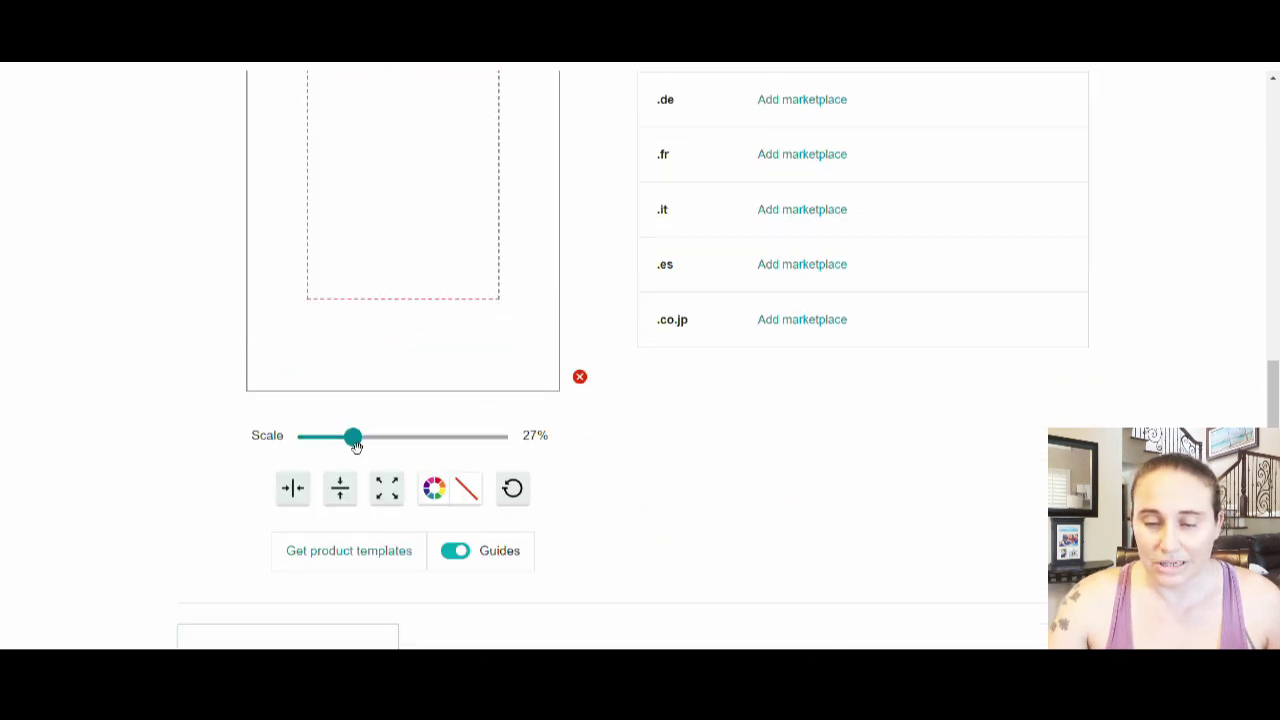
pyautogui.moveTo(354, 443); pyautogui.dragTo(474, 455)
# Centre the iPhone case pattern horizontally and nudge its scale up to 82%
pyautogui.scroll(3, 474, 455)
pyautogui.scroll(-4, 355, 424)
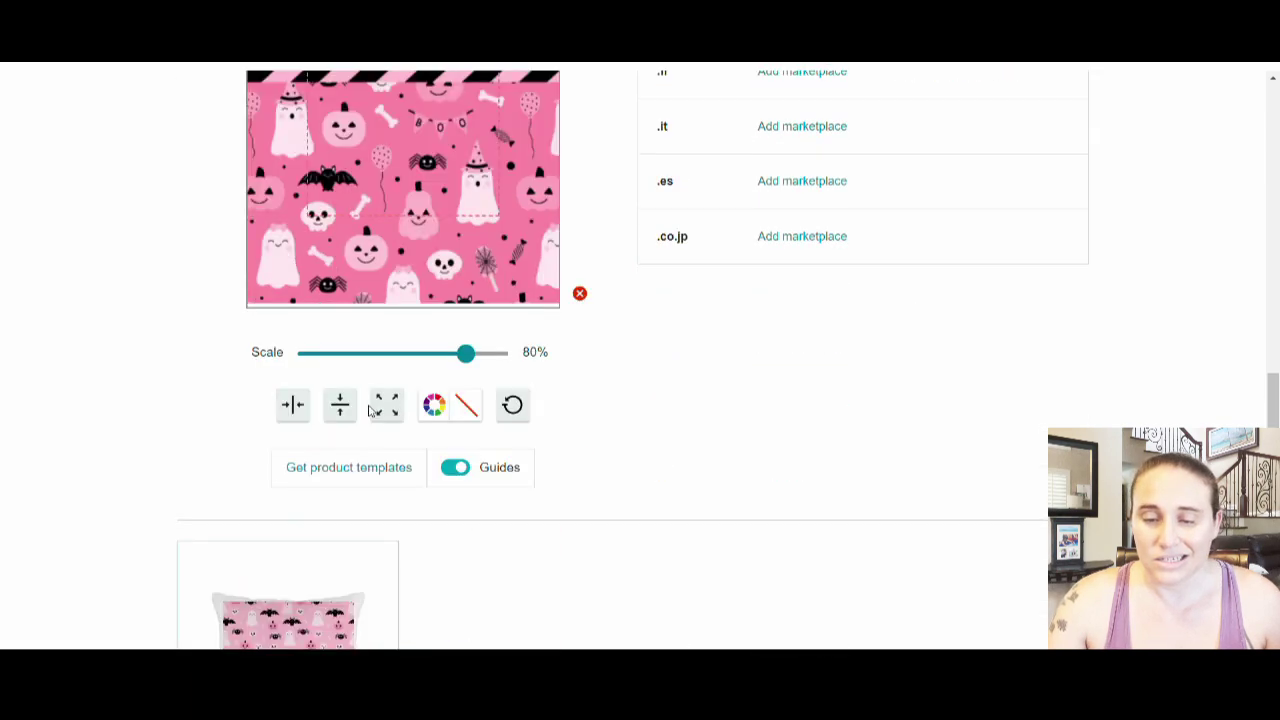
pyautogui.click(293, 404)
pyautogui.scroll(3, 880, 497)
pyautogui.scroll(-1, 660, 420)
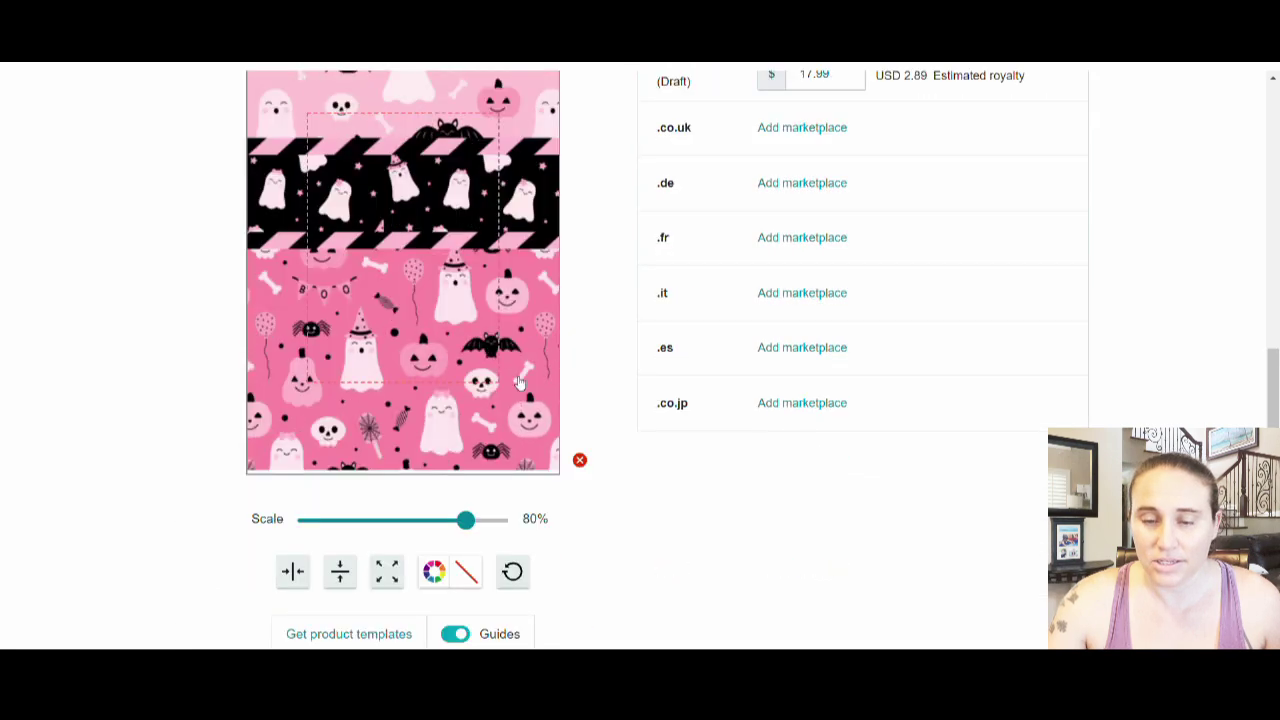
pyautogui.scroll(4, 752, 449)
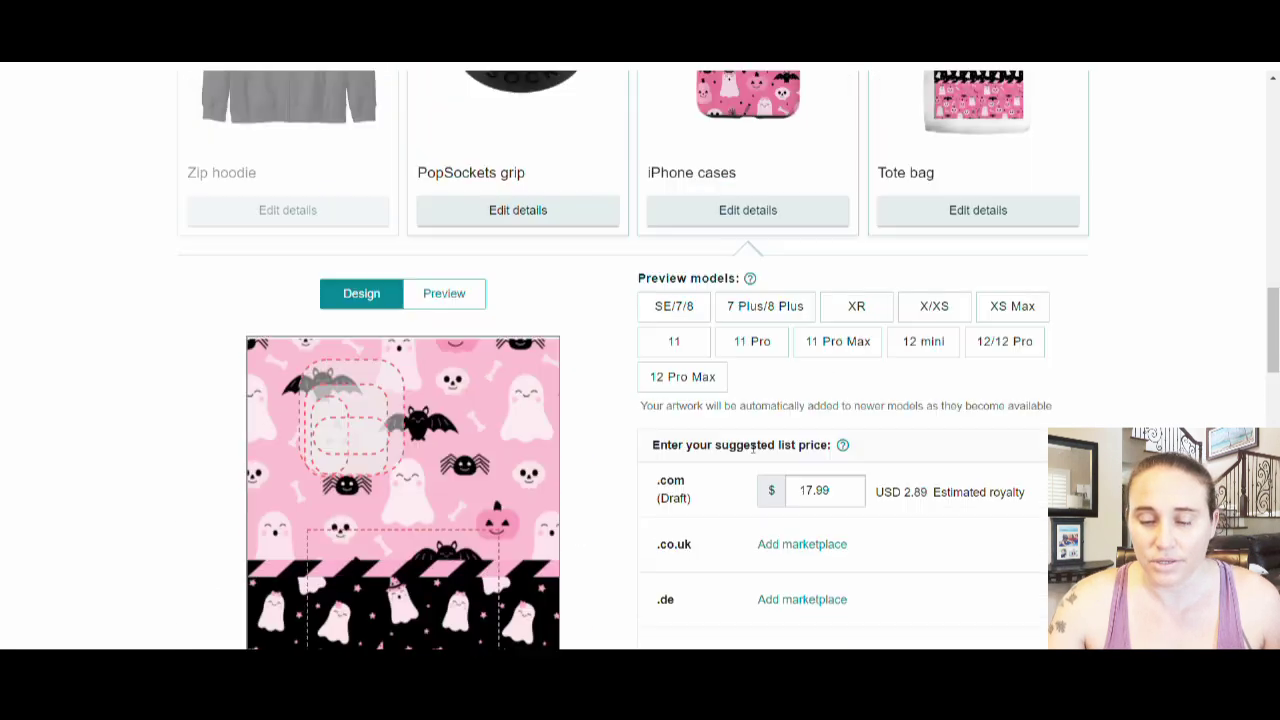
pyautogui.scroll(-4, 760, 449)
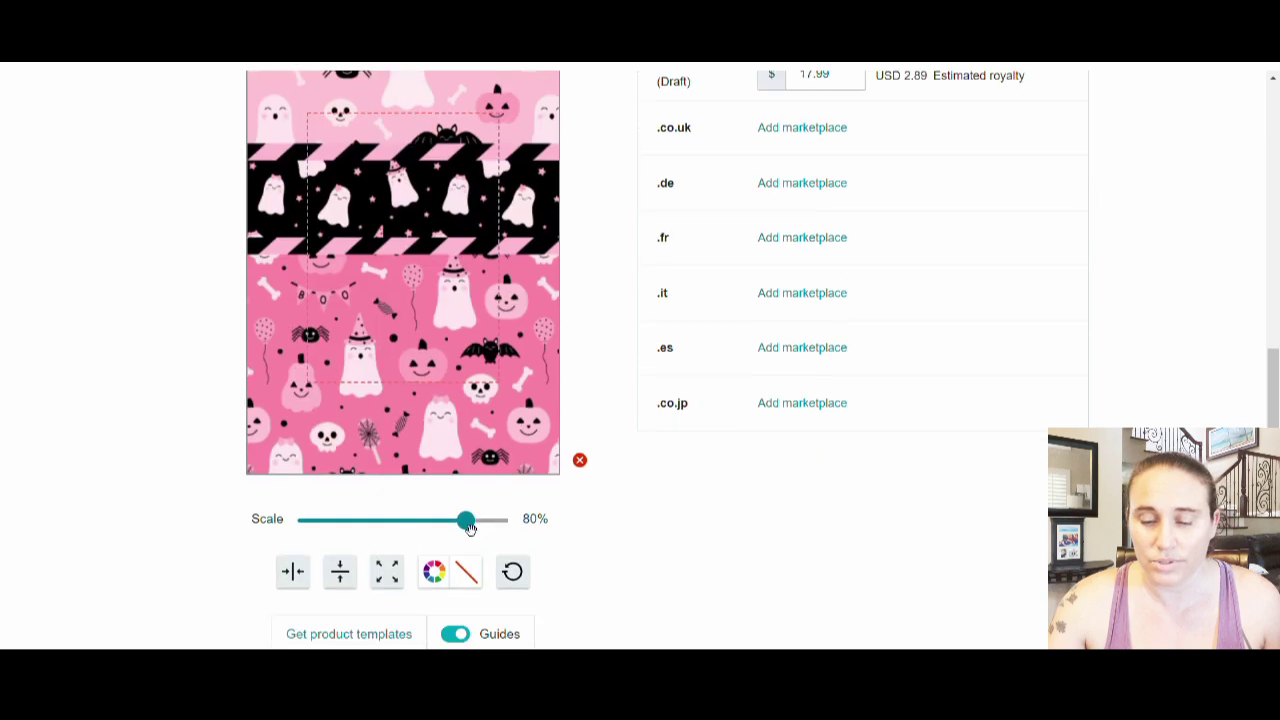
pyautogui.moveTo(475, 530); pyautogui.dragTo(478, 531)
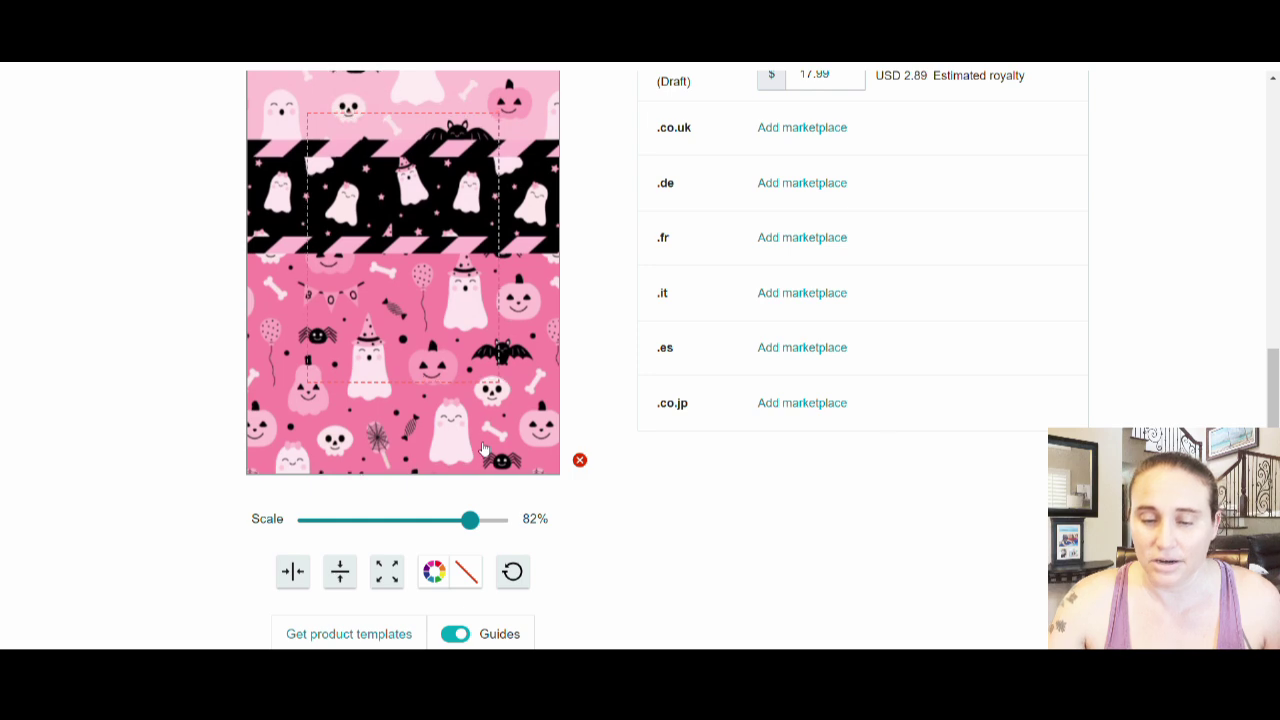
pyautogui.scroll(3, 483, 450)
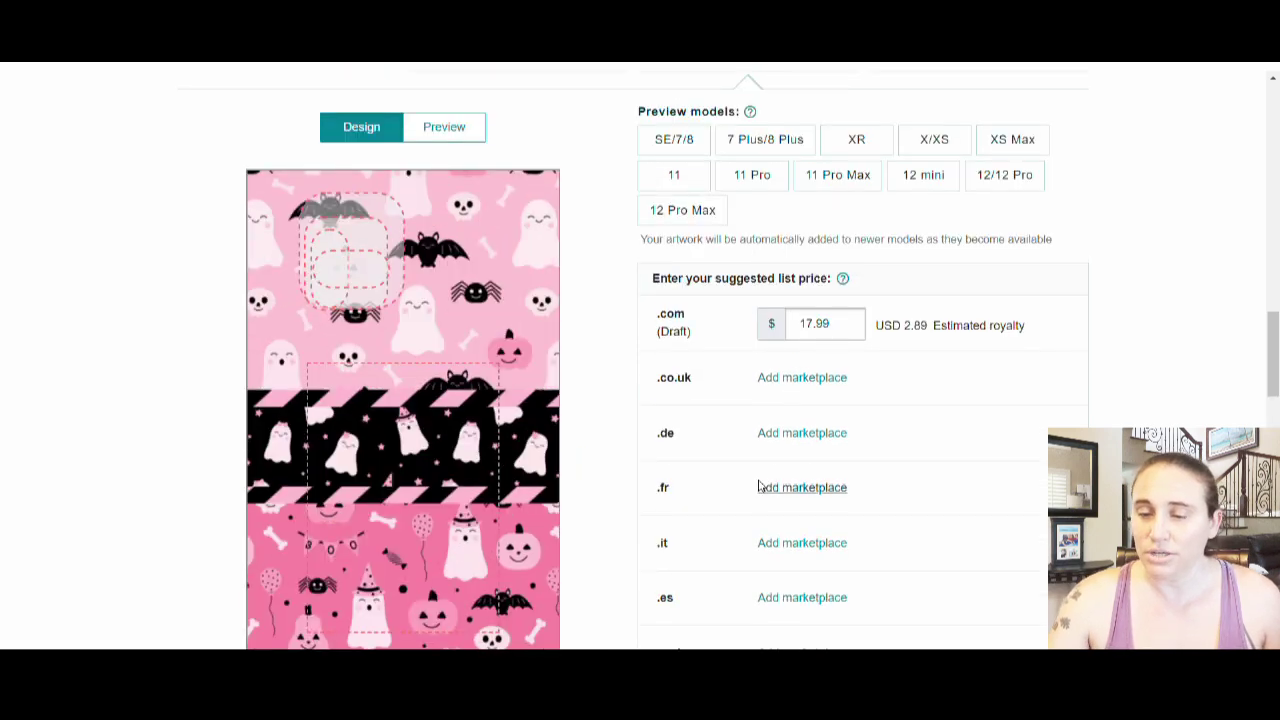
pyautogui.scroll(1, 800, 500)
pyautogui.scroll(4, 818, 507)
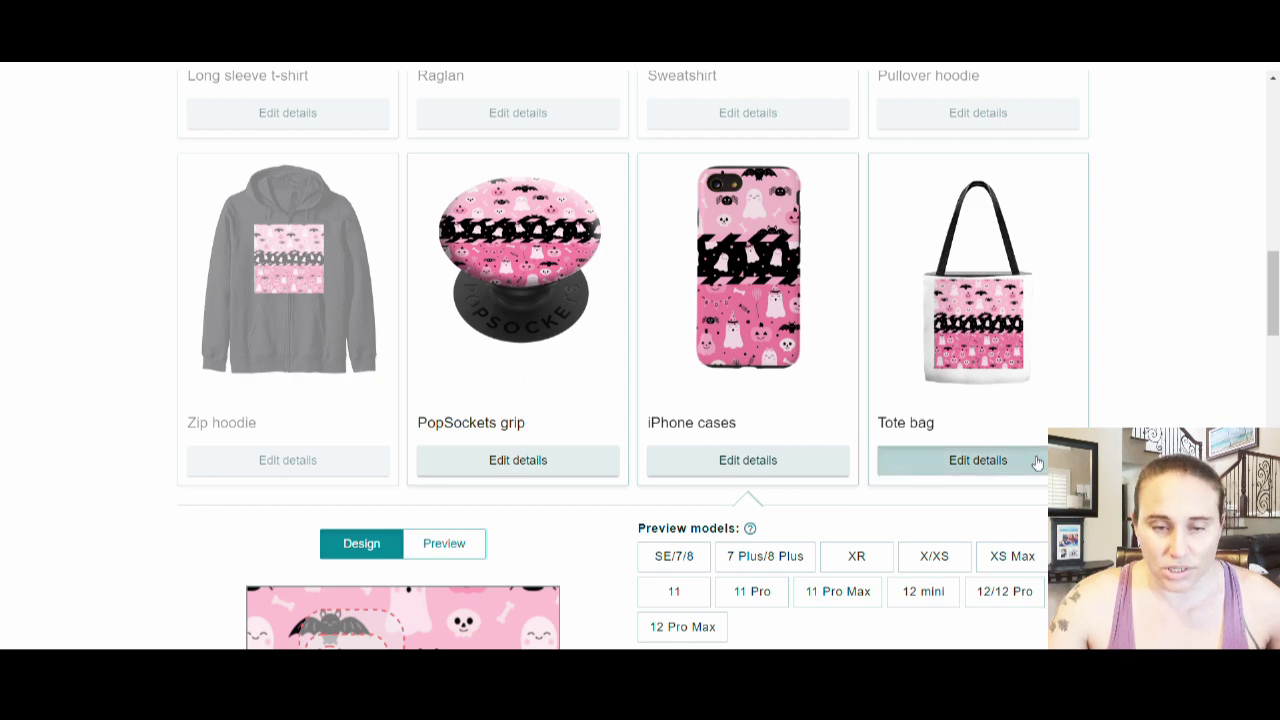
# Move the tote bag artwork into place and scale it to about 75% to fill the bag
pyautogui.click(978, 460)
pyautogui.scroll(-4, 614, 340)
pyautogui.moveTo(422, 444); pyautogui.dragTo(348, 380)
pyautogui.scroll(-2, 466, 462)
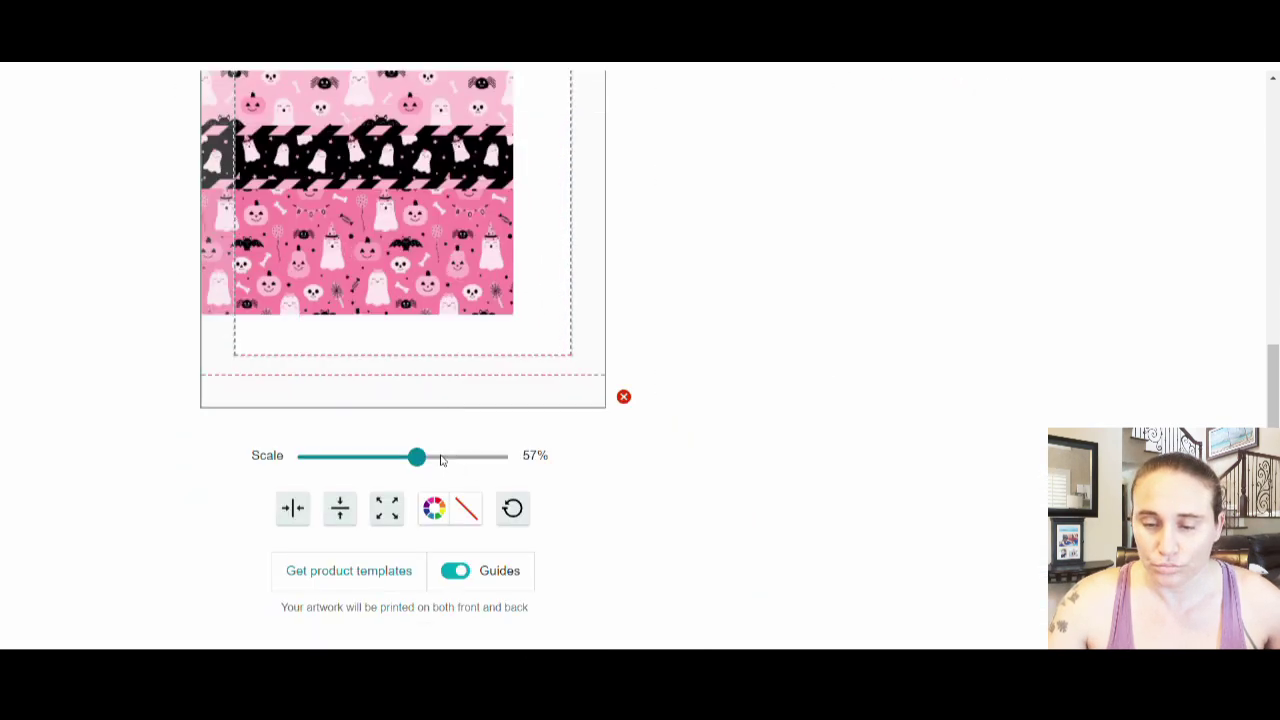
pyautogui.moveTo(418, 456); pyautogui.dragTo(458, 467)
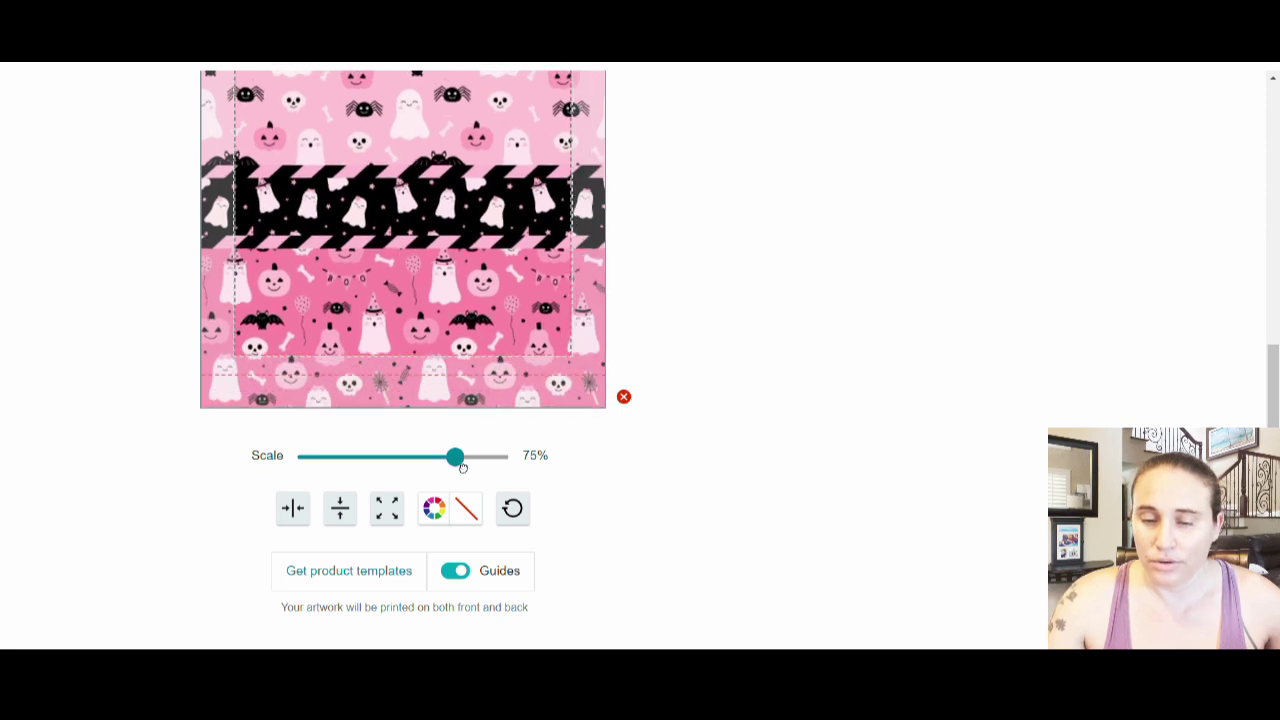
pyautogui.scroll(4, 975, 451)
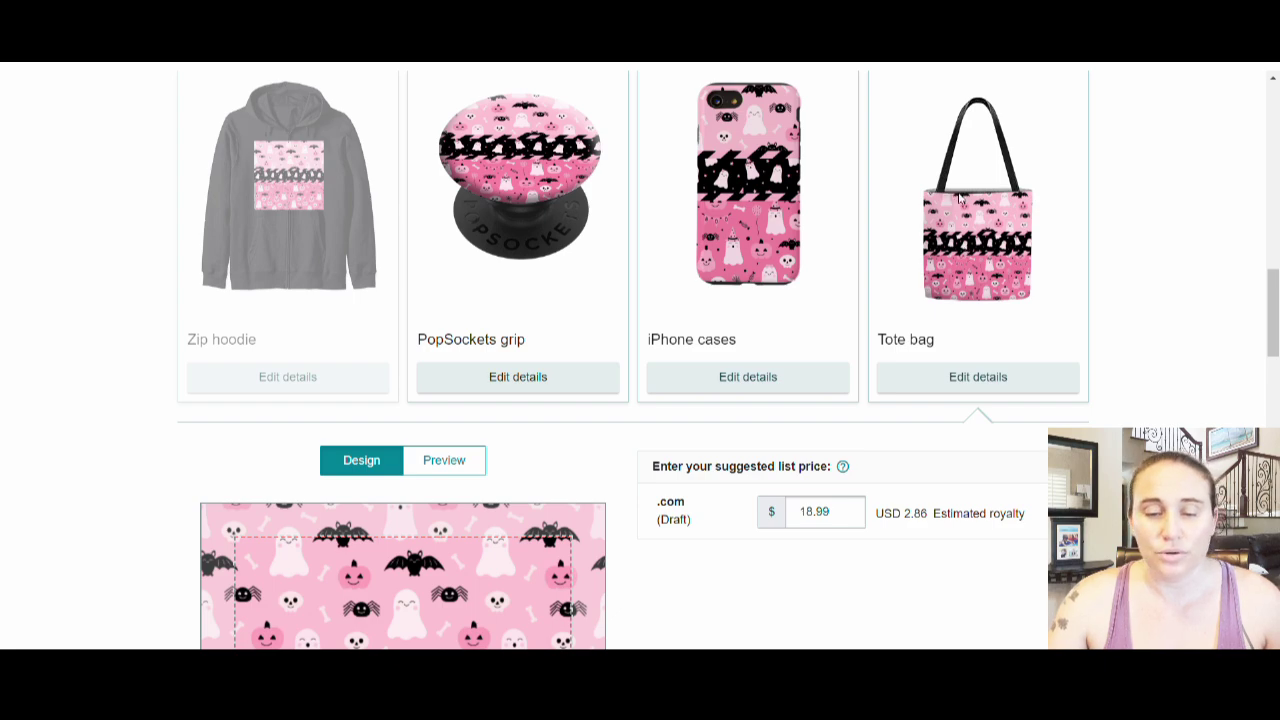
# Shift the throw pillow pattern up-left, scale it to about 74%, and centre it horizontally
pyautogui.scroll(-2, 960, 200)
pyautogui.scroll(-8, 912, 182)
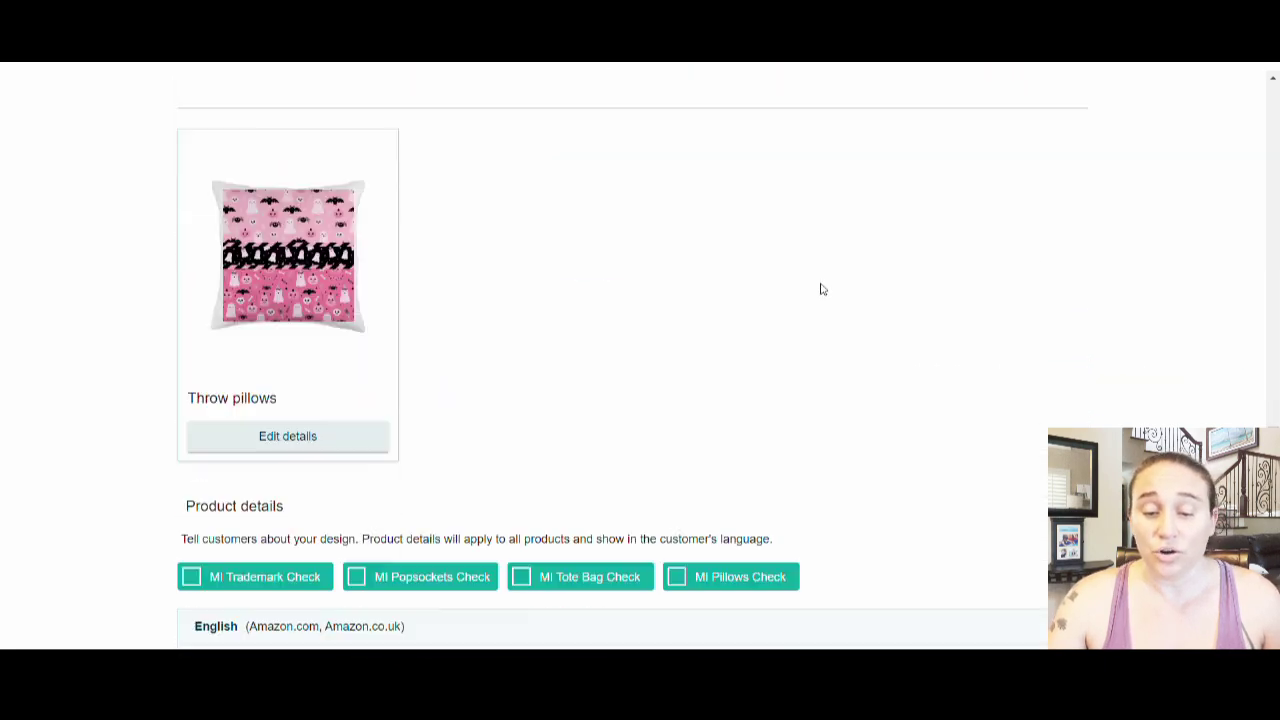
pyautogui.click(274, 405)
pyautogui.scroll(-6, 63, 320)
pyautogui.scroll(6, 200, 306)
pyautogui.scroll(-5, 480, 373)
pyautogui.moveTo(444, 388); pyautogui.dragTo(405, 350)
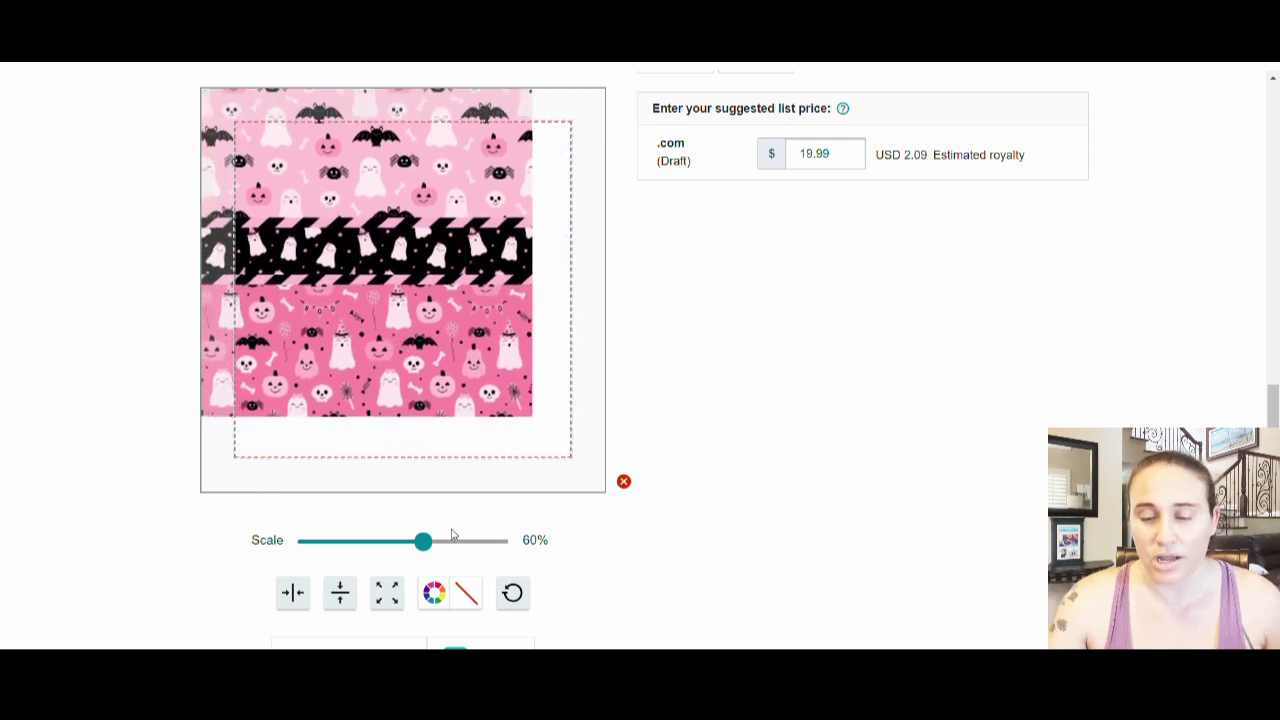
pyautogui.moveTo(428, 551); pyautogui.dragTo(460, 560)
pyautogui.click(292, 596)
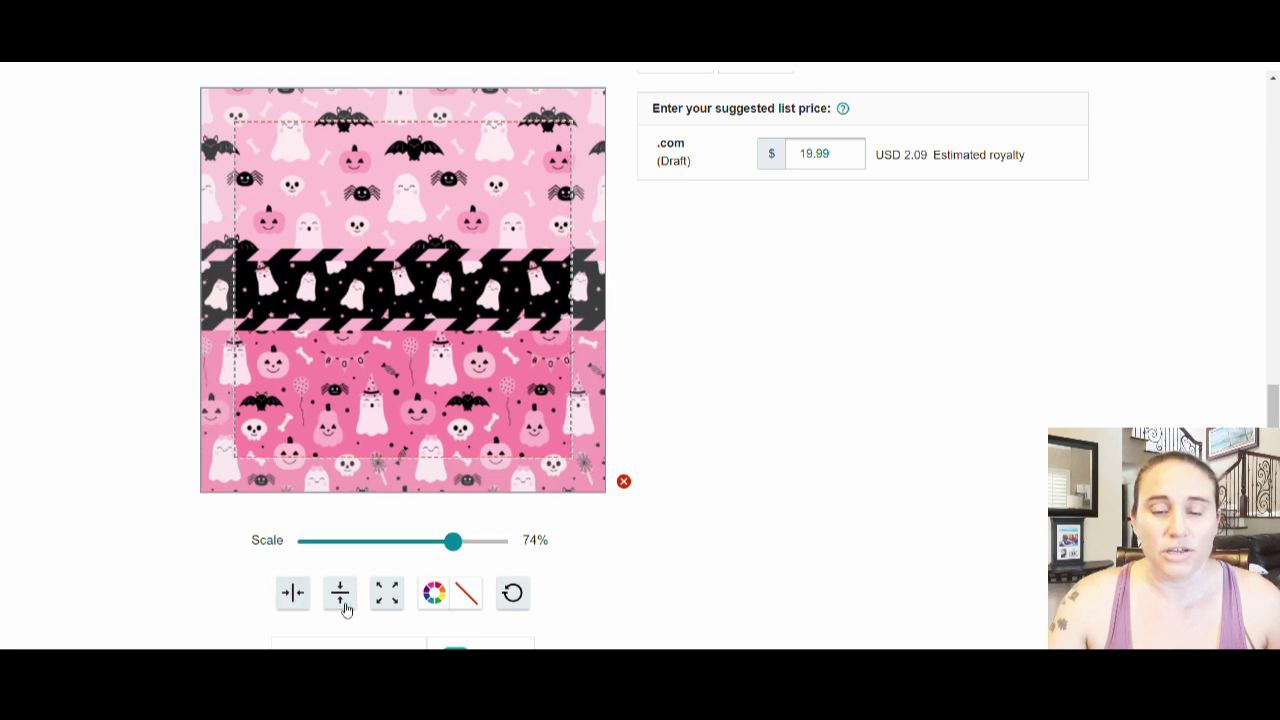
pyautogui.scroll(2, 762, 553)
pyautogui.scroll(4, 762, 553)
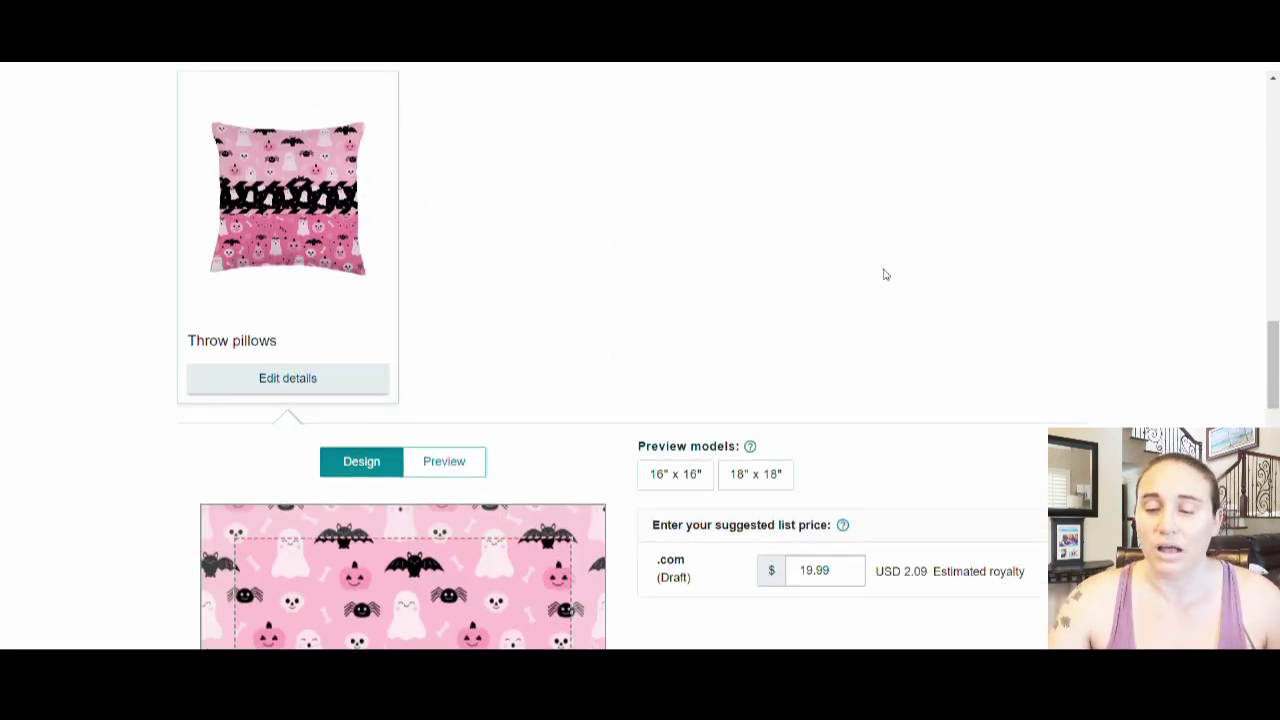
pyautogui.scroll(6, 900, 280)
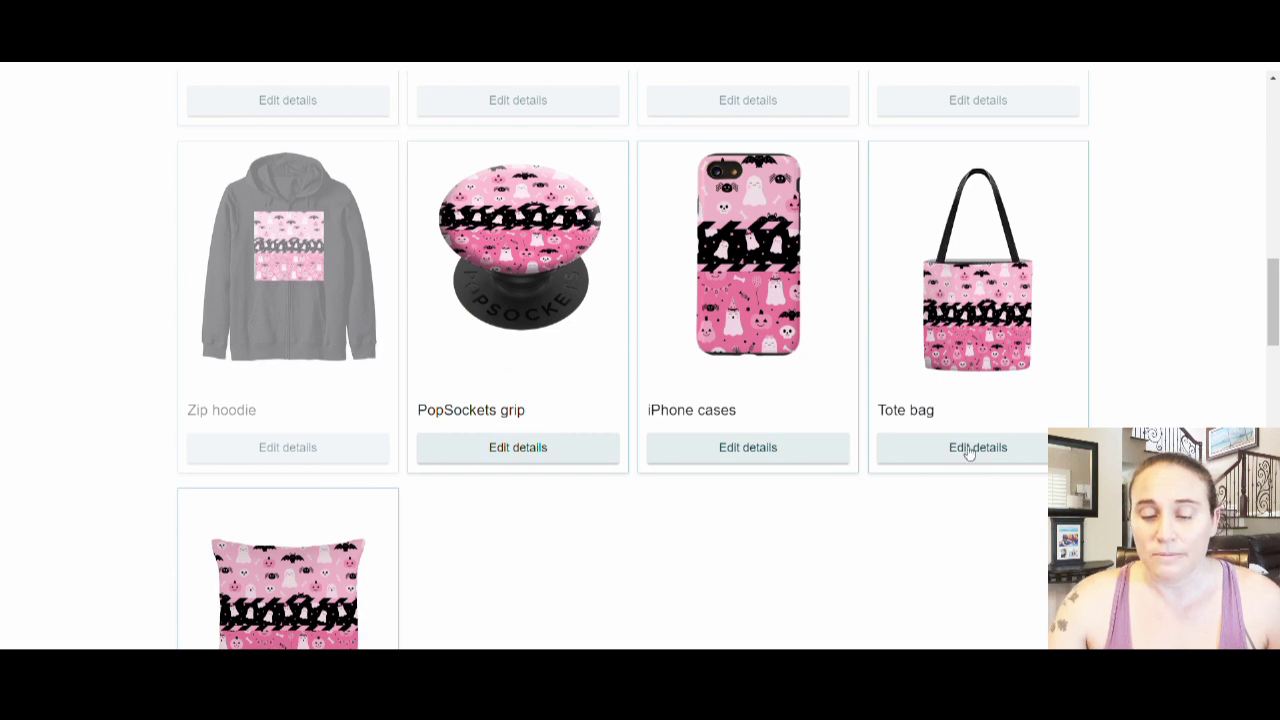
# Replace the design title with the pasted 'Pinkoween Pink Halloween Cute Retro Ghosts'
pyautogui.scroll(-5, 986, 420)
pyautogui.scroll(-13, 561, 298)
pyautogui.hotkey('ctrl', 'a')
pyautogui.write('Pinkoween Pink Halloween Cute Retro Ghosts')
pyautogui.scroll(-1, 523, 303)
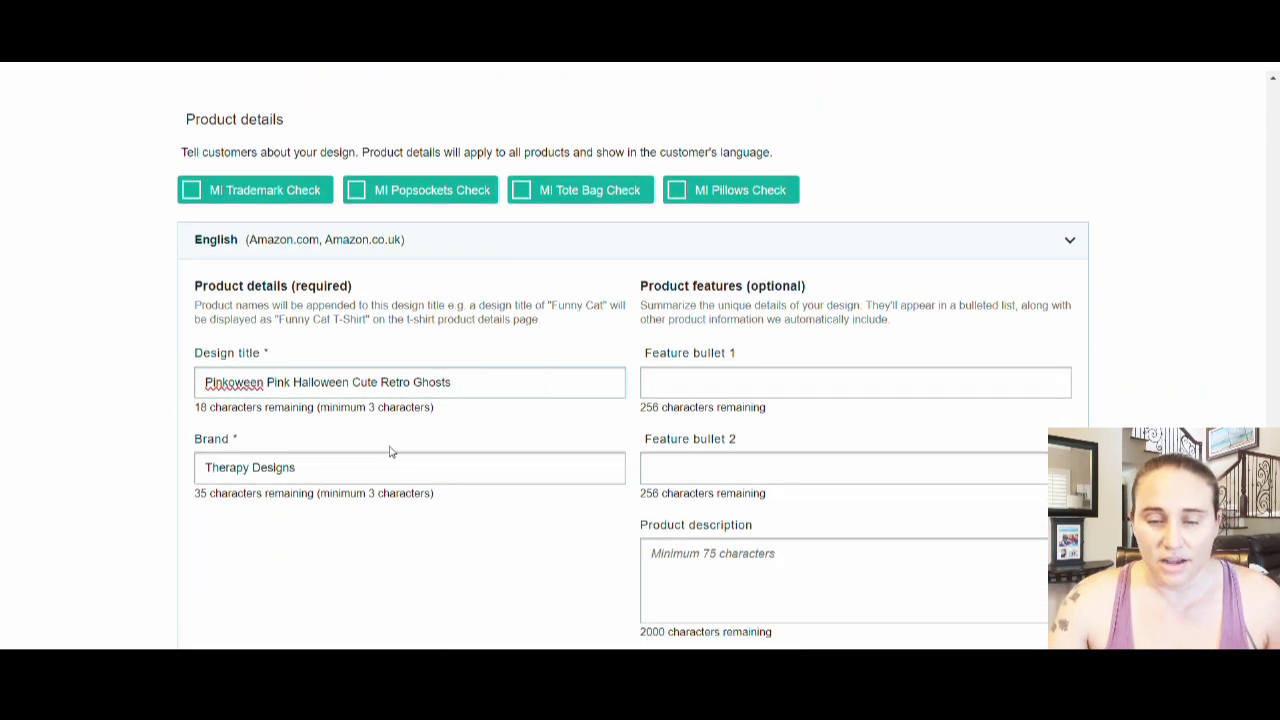
pyautogui.scroll(-1, 221, 370)
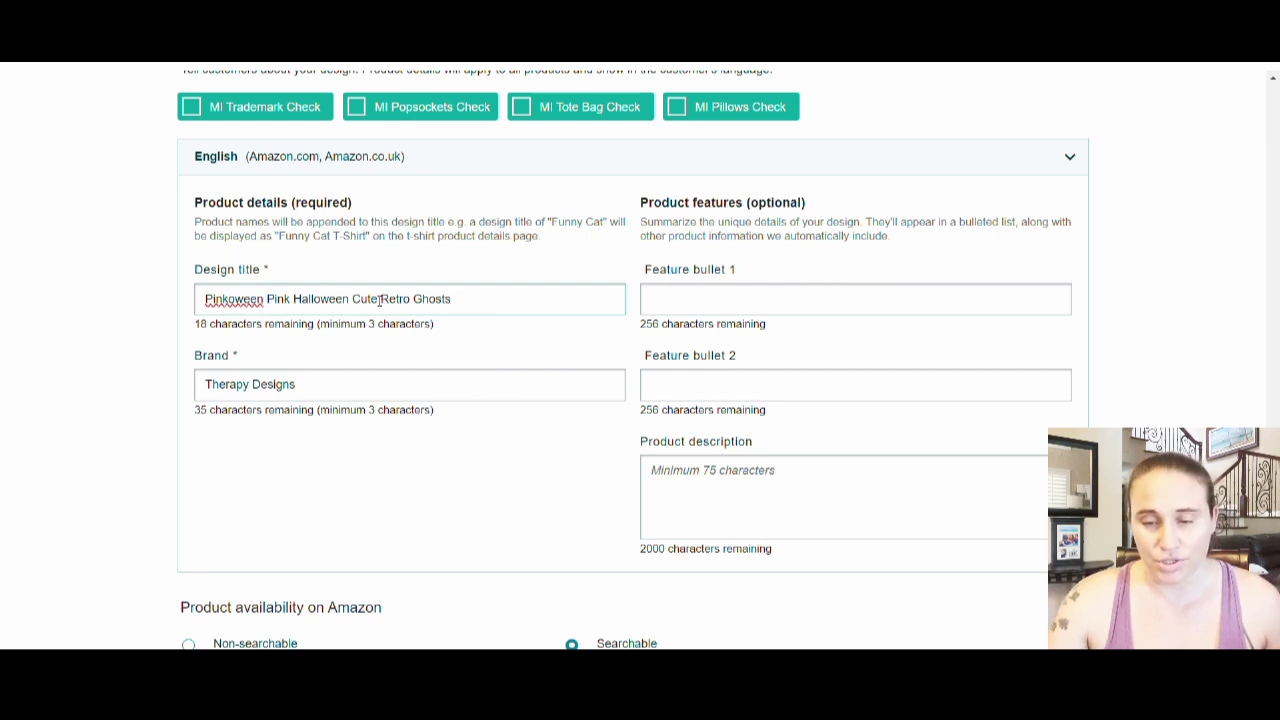
pyautogui.click(453, 304)
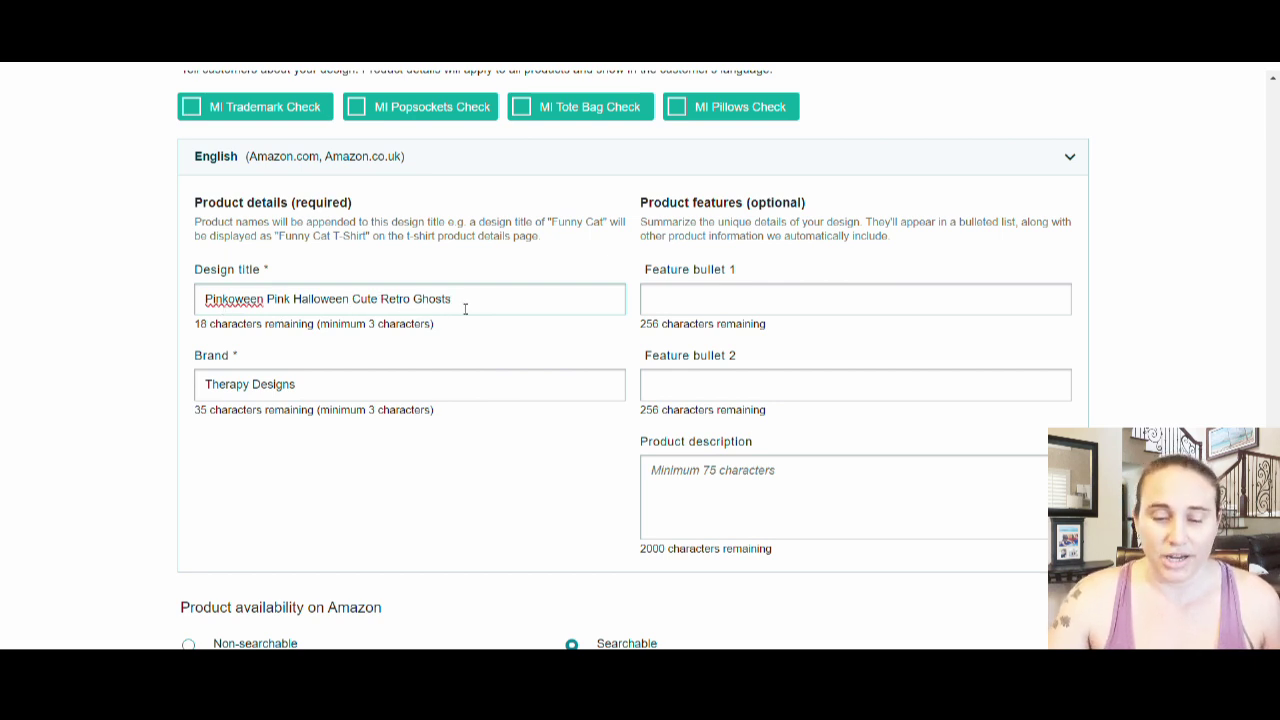
pyautogui.scroll(2, 474, 309)
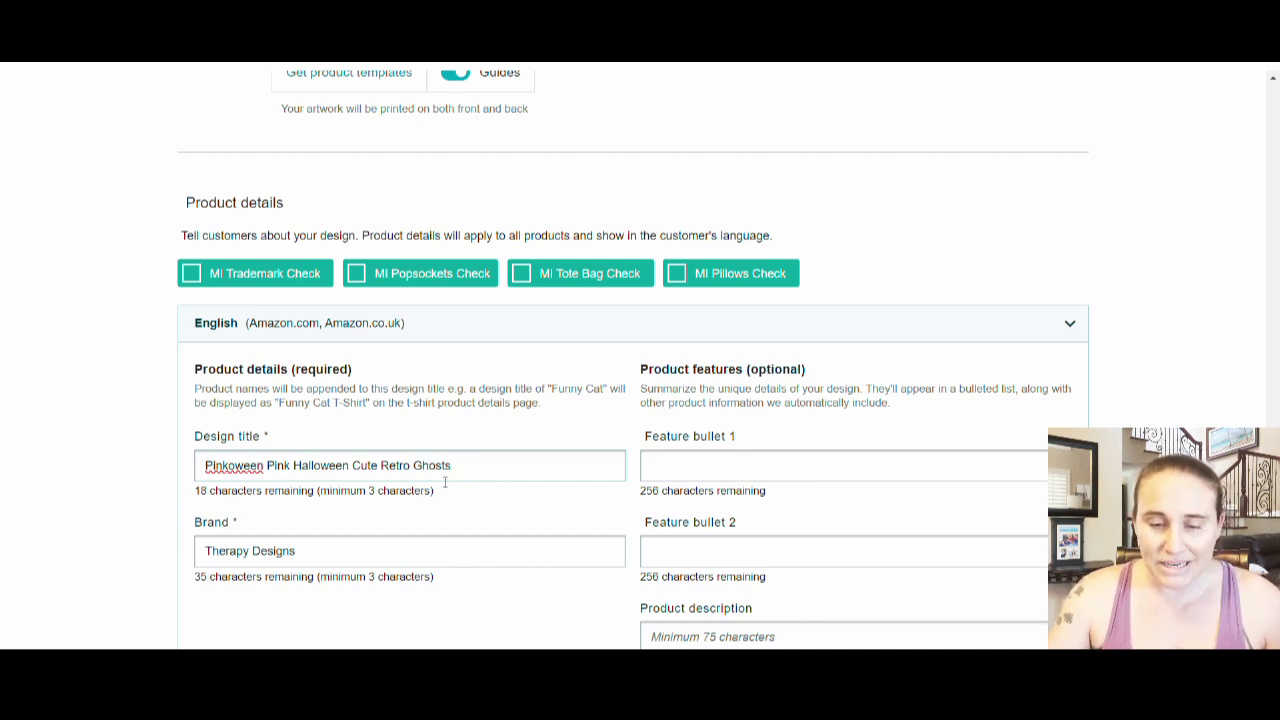
pyautogui.scroll(-1, 440, 470)
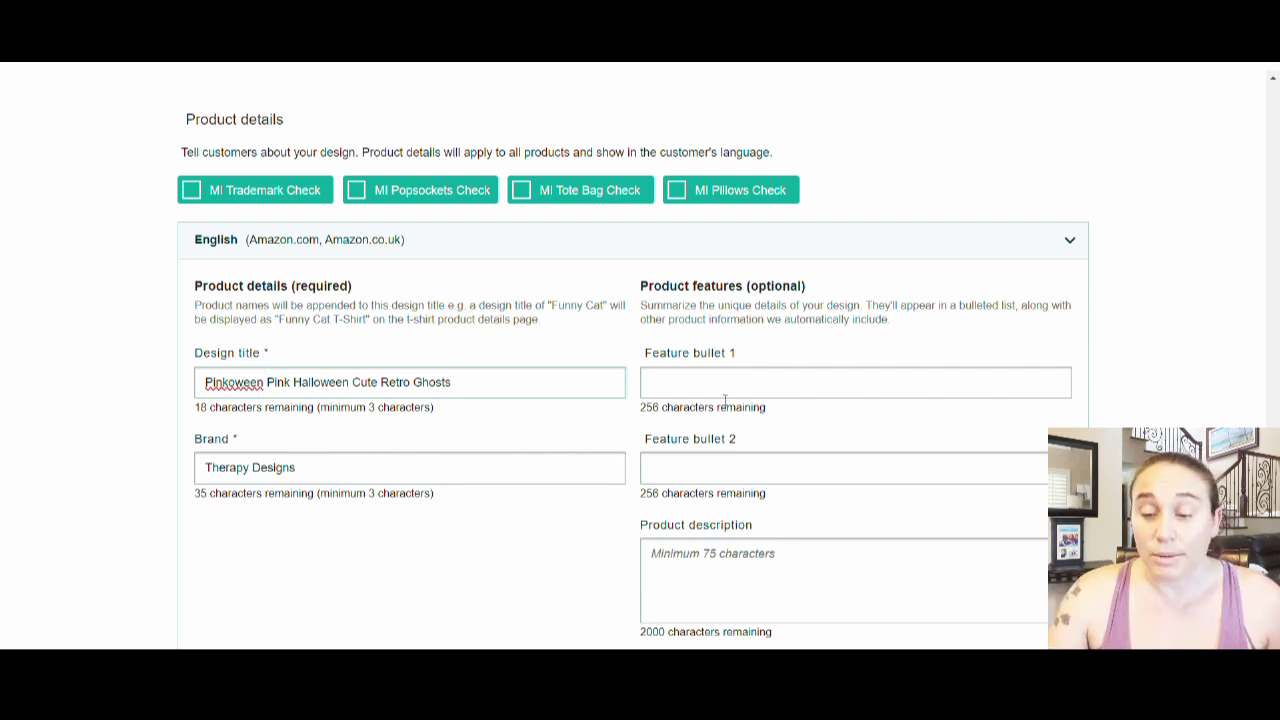
# Publish the four products and confirm in the Confirm your products dialog
pyautogui.scroll(-1, 725, 395)
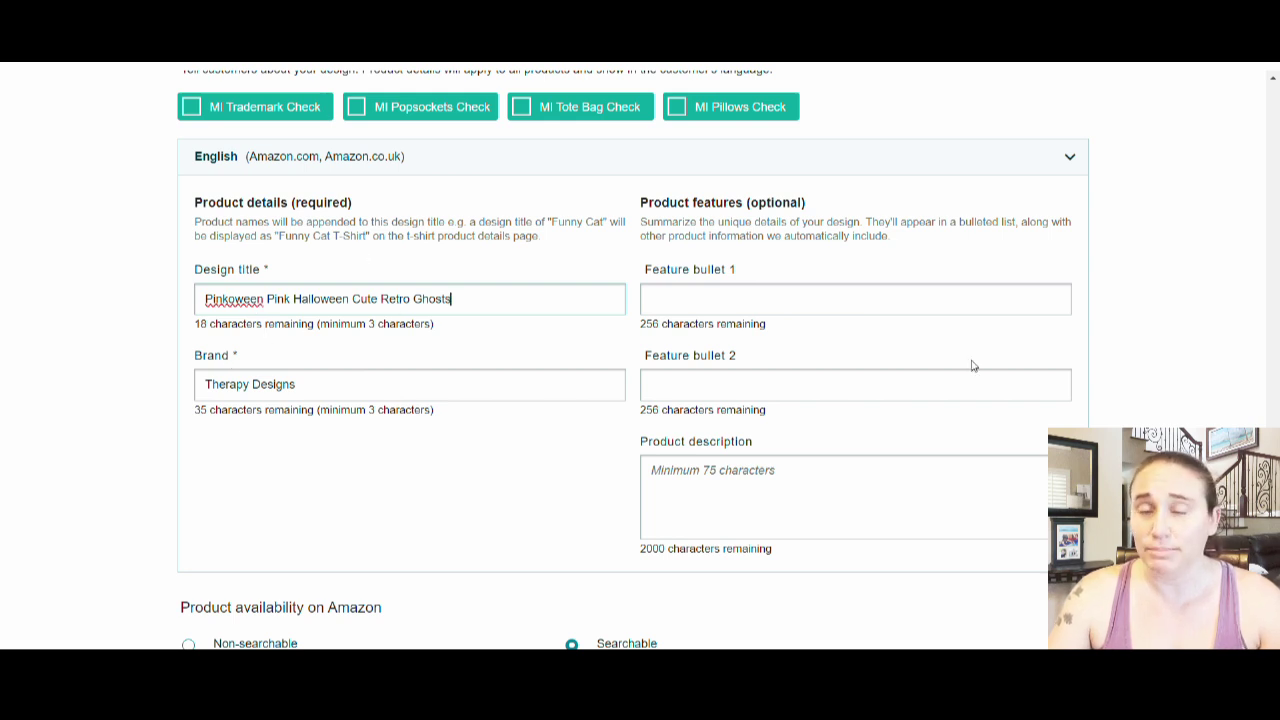
pyautogui.scroll(-1, 975, 372)
pyautogui.scroll(-1, 975, 372)
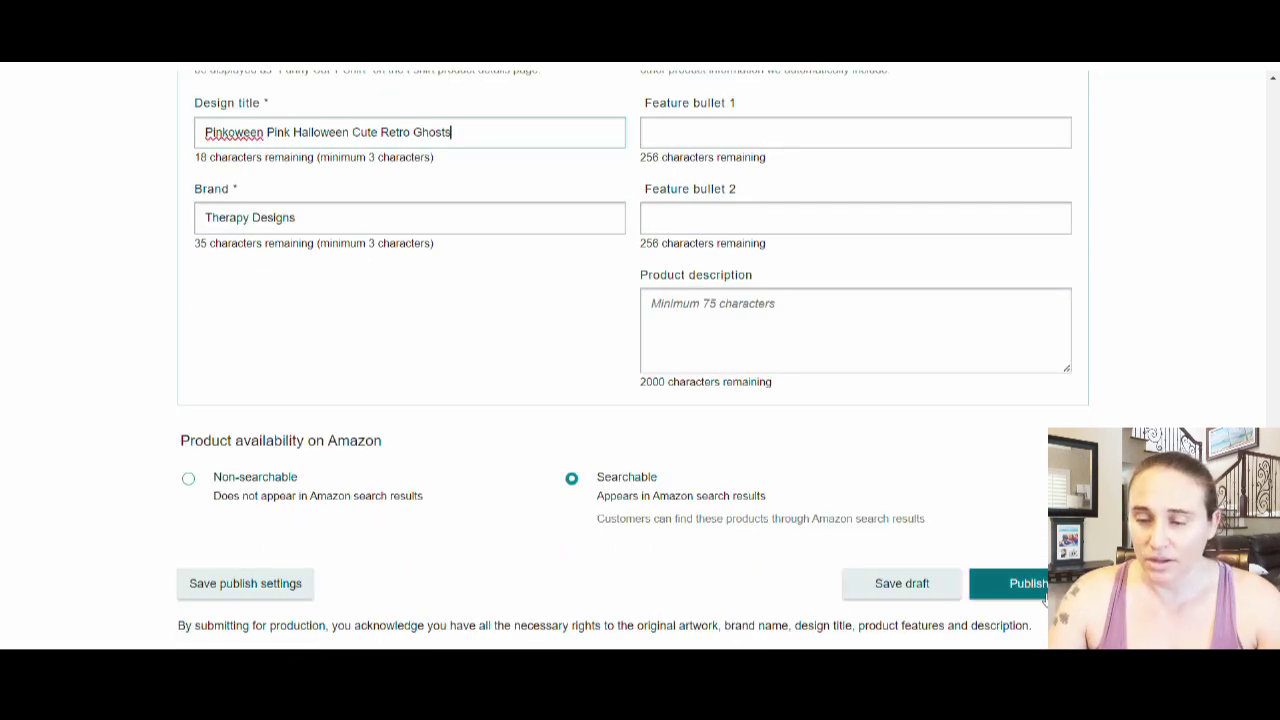
pyautogui.click(1030, 585)
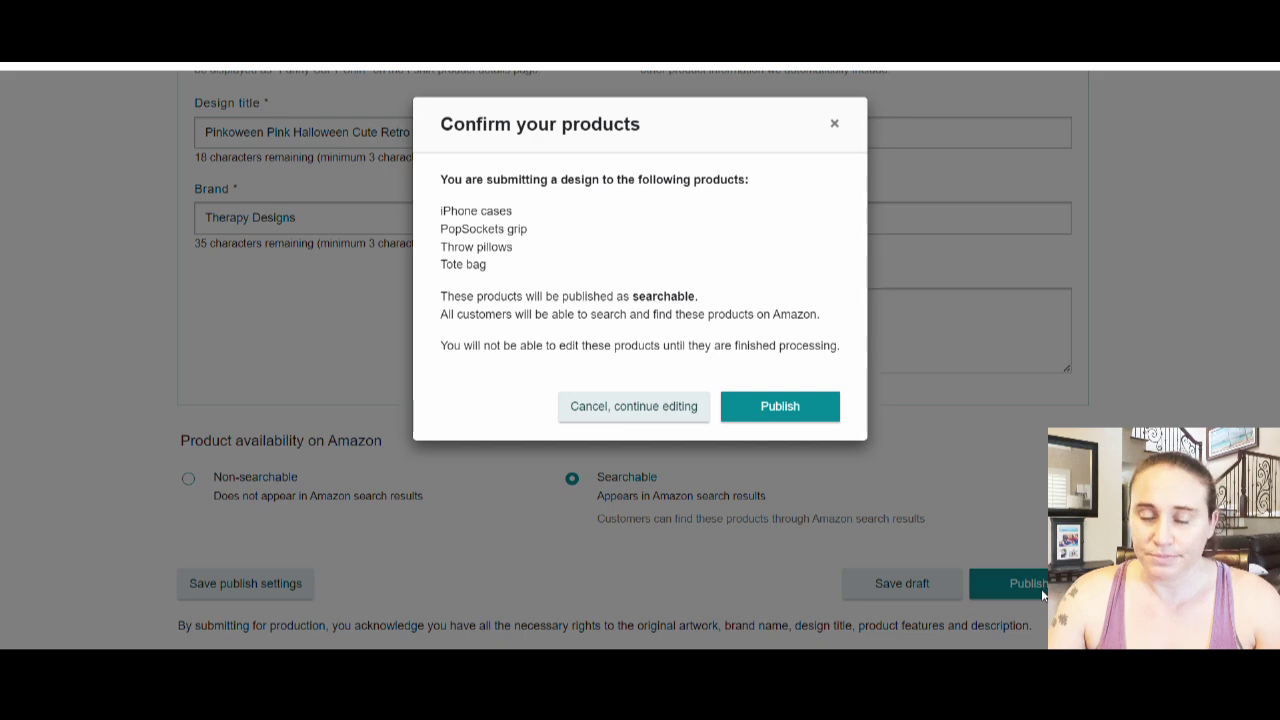
pyautogui.click(761, 409)
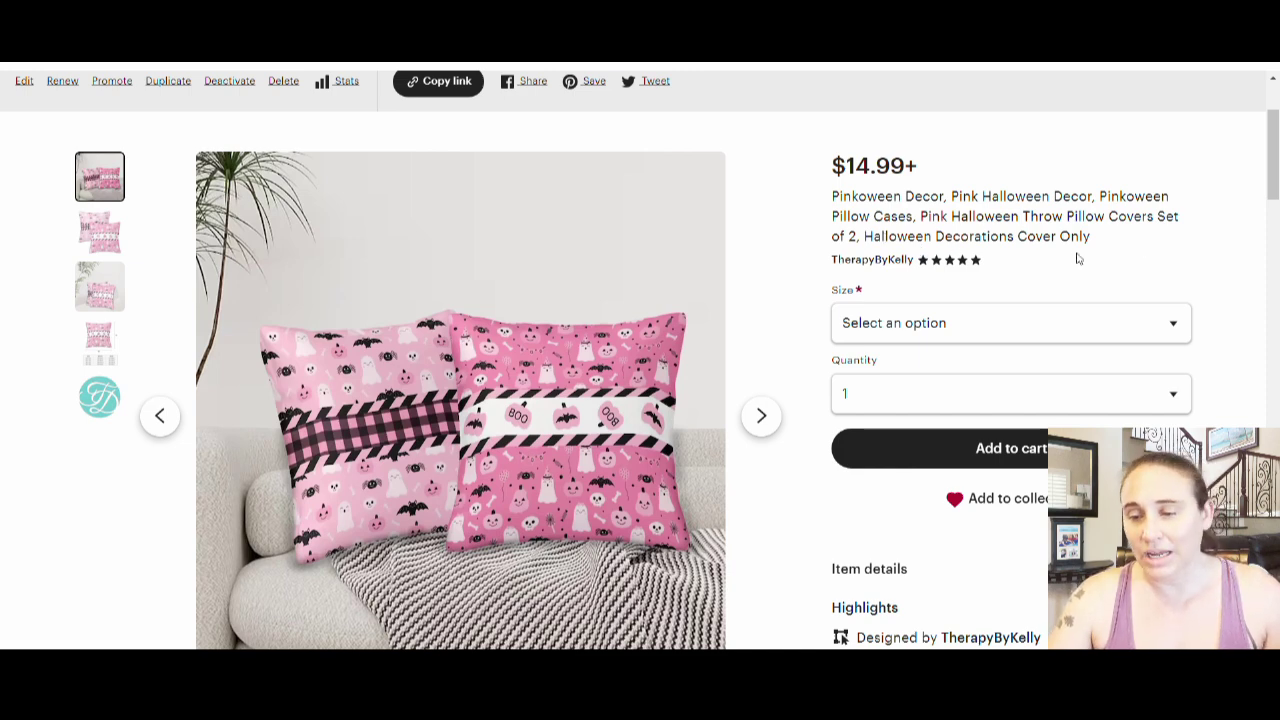
pyautogui.scroll(-1, 730, 259)
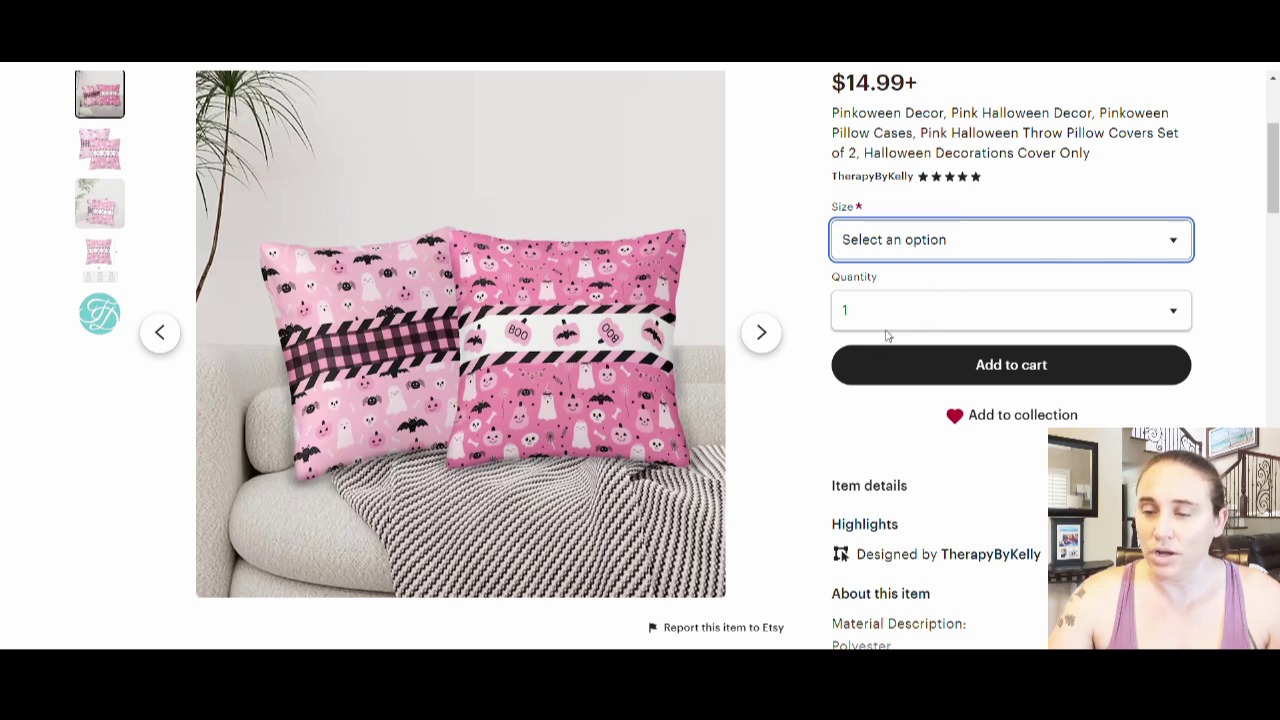
pyautogui.click(785, 180)
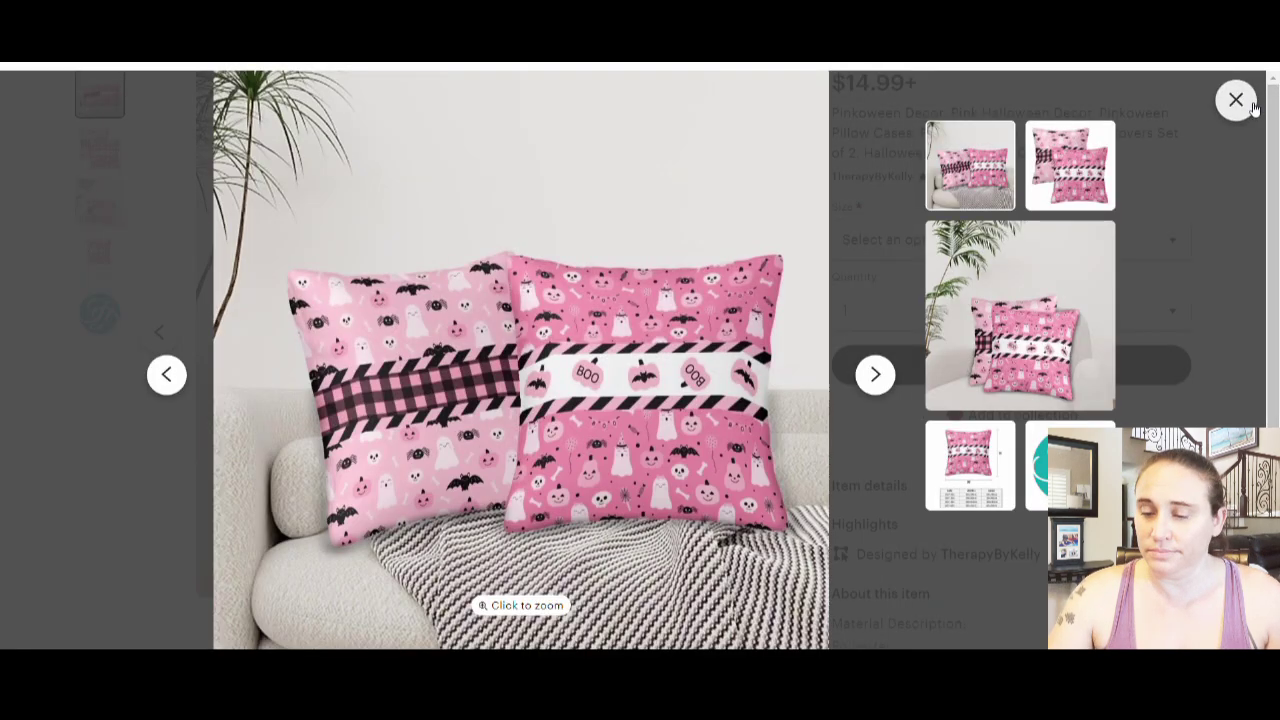
pyautogui.click(1240, 100)
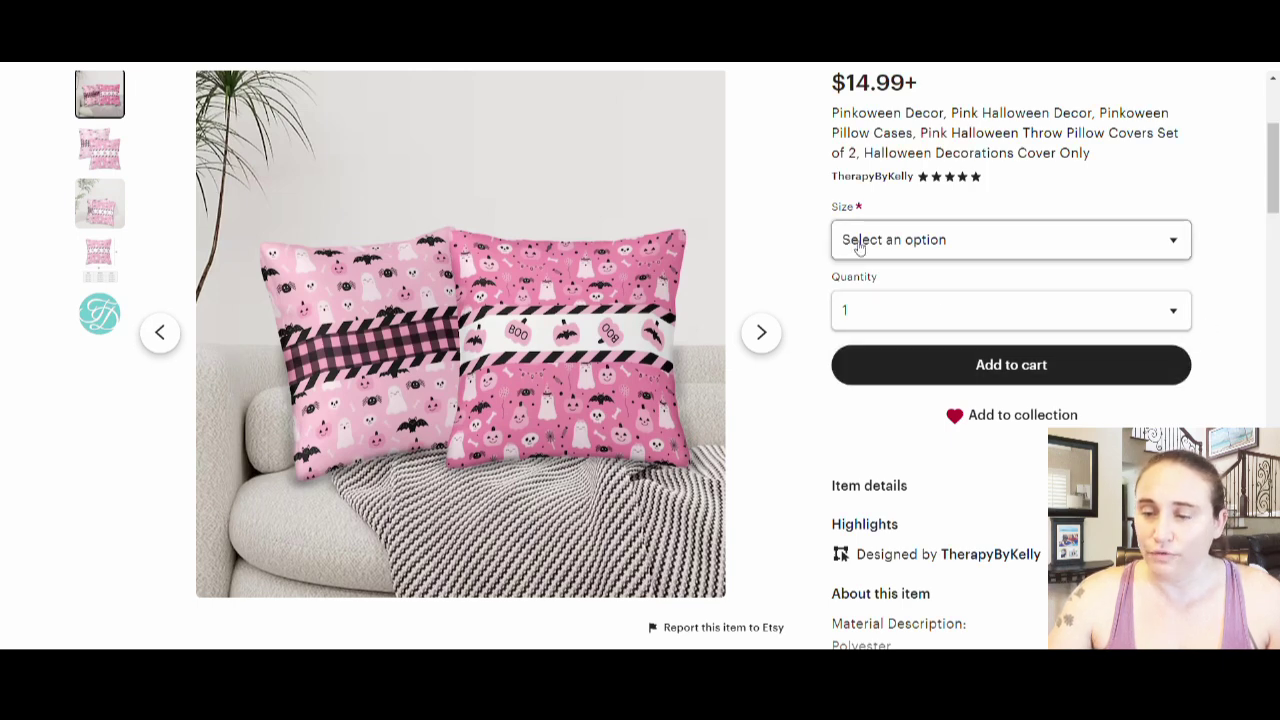
pyautogui.scroll(1, 860, 240)
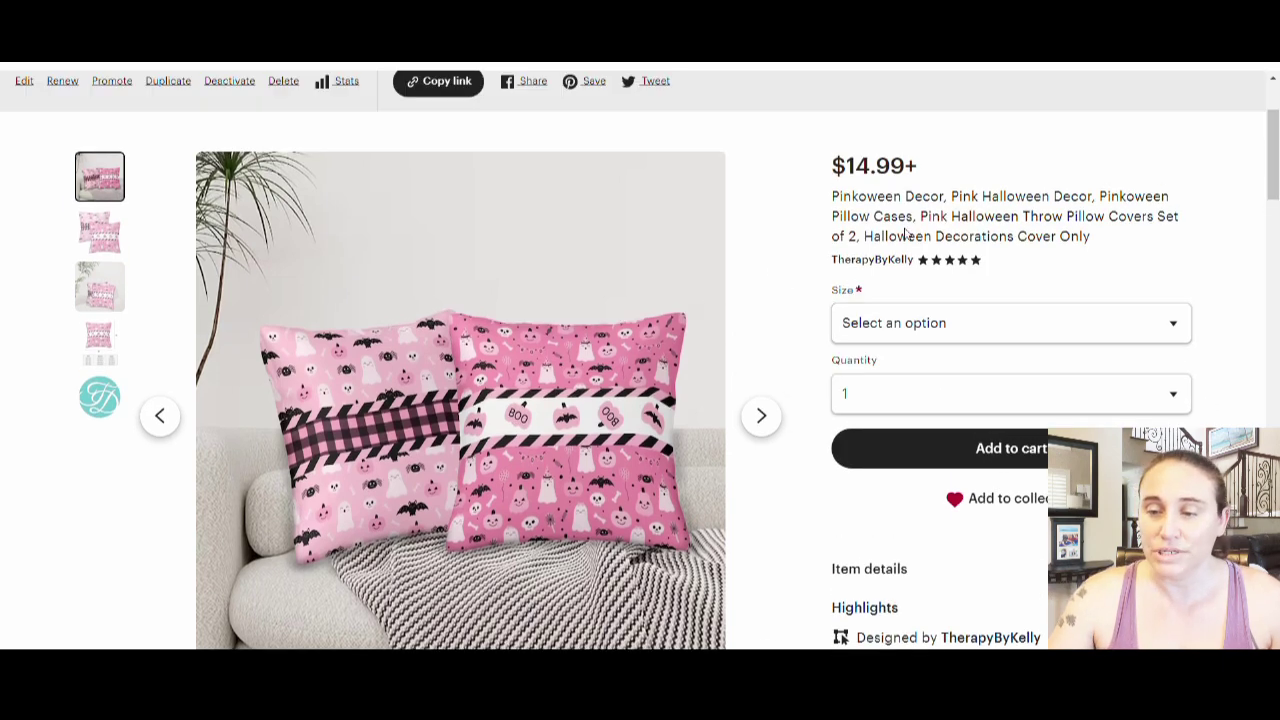
pyautogui.scroll(-1, 880, 233)
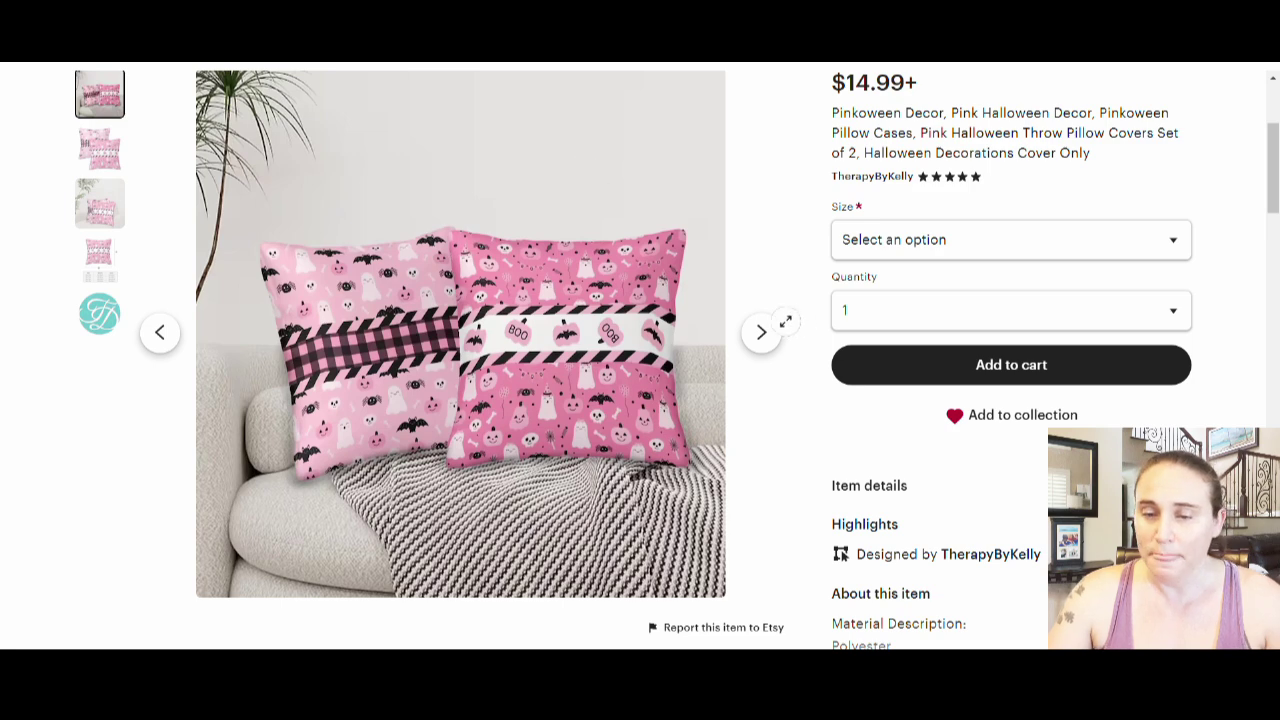
pyautogui.scroll(1, 624, 295)
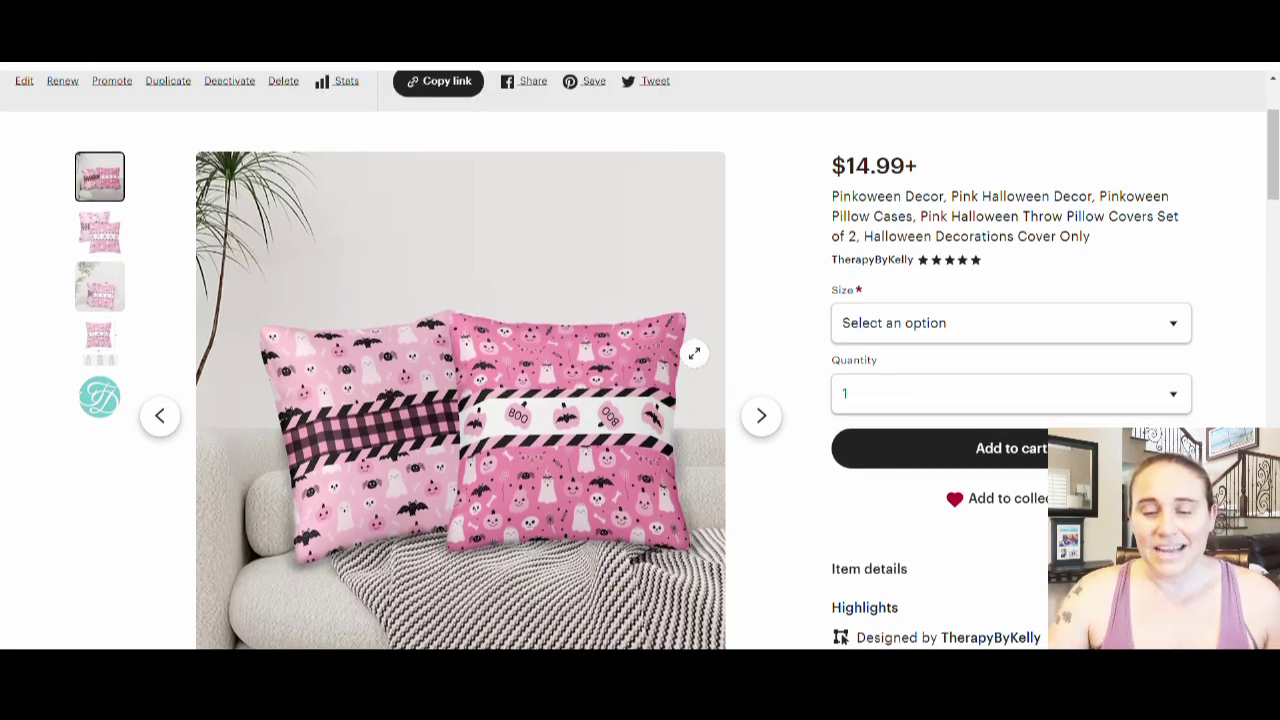
pyautogui.scroll(-1, 692, 346)
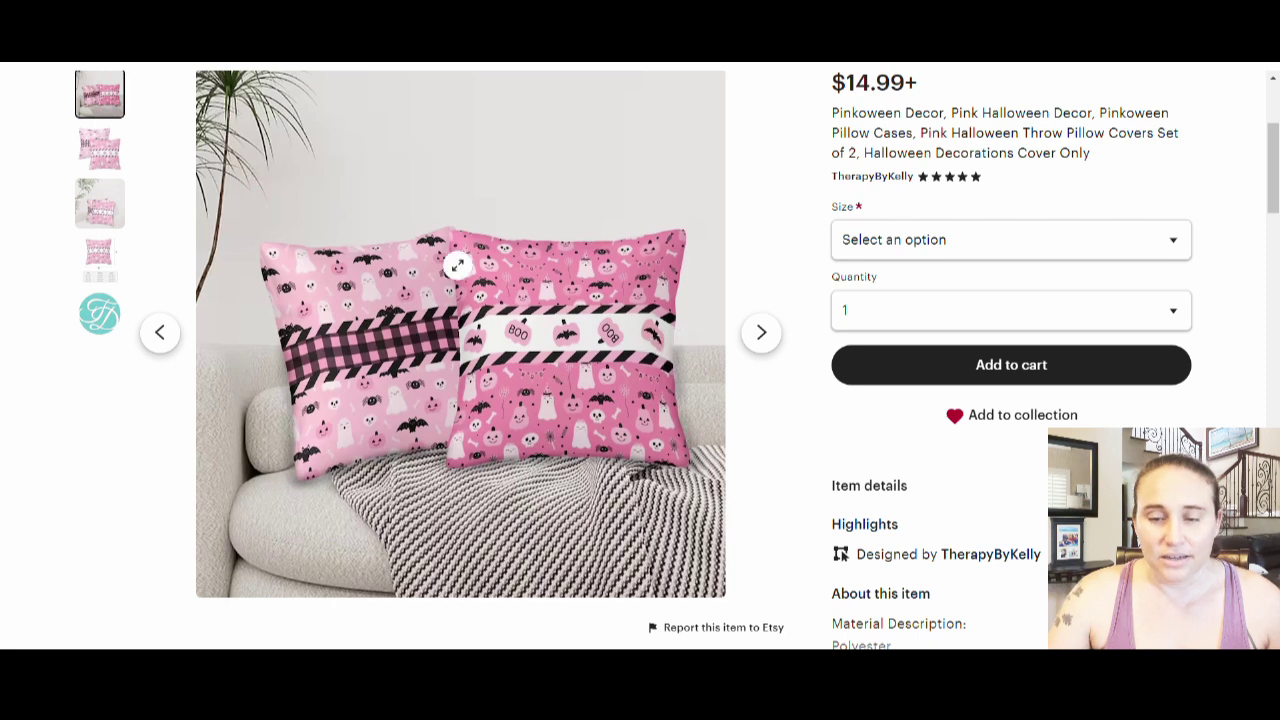